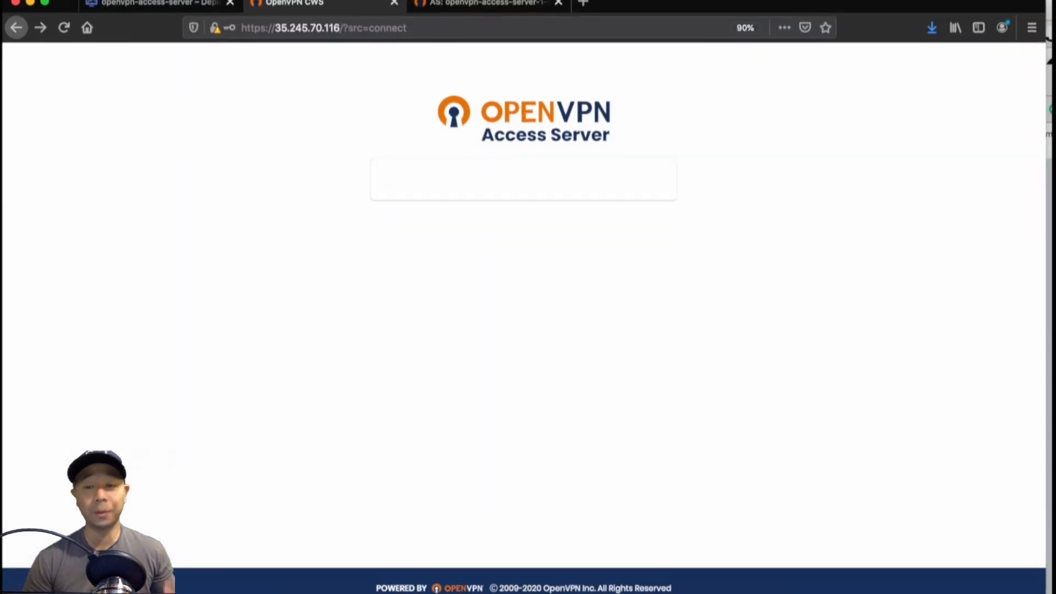
{"action": "scroll", "coordinate": [696, 379], "scroll_direction": "down", "scroll_amount": 3}
{"action": "scroll", "coordinate": [696, 379], "scroll_direction": "down", "scroll_amount": 1}
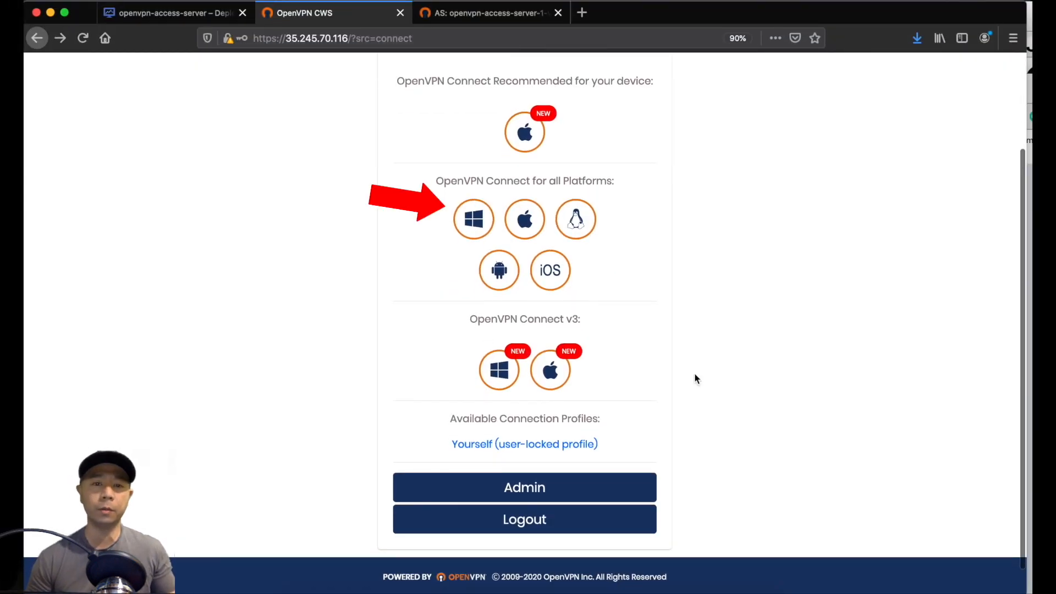
{"action": "scroll", "coordinate": [697, 378], "scroll_direction": "up", "scroll_amount": 1}
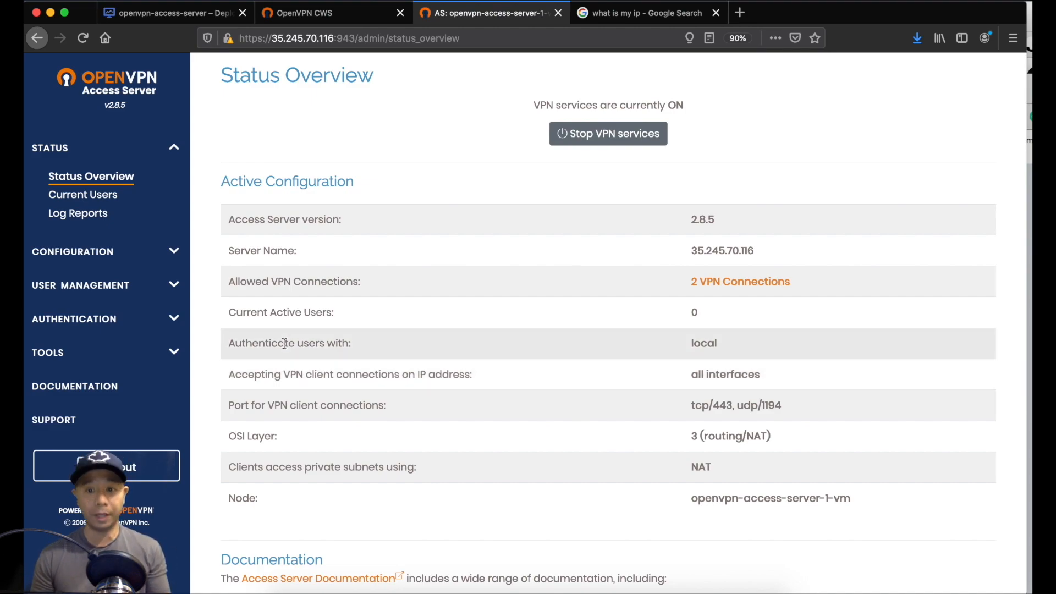
{"action": "left_click", "coordinate": [134, 176]}
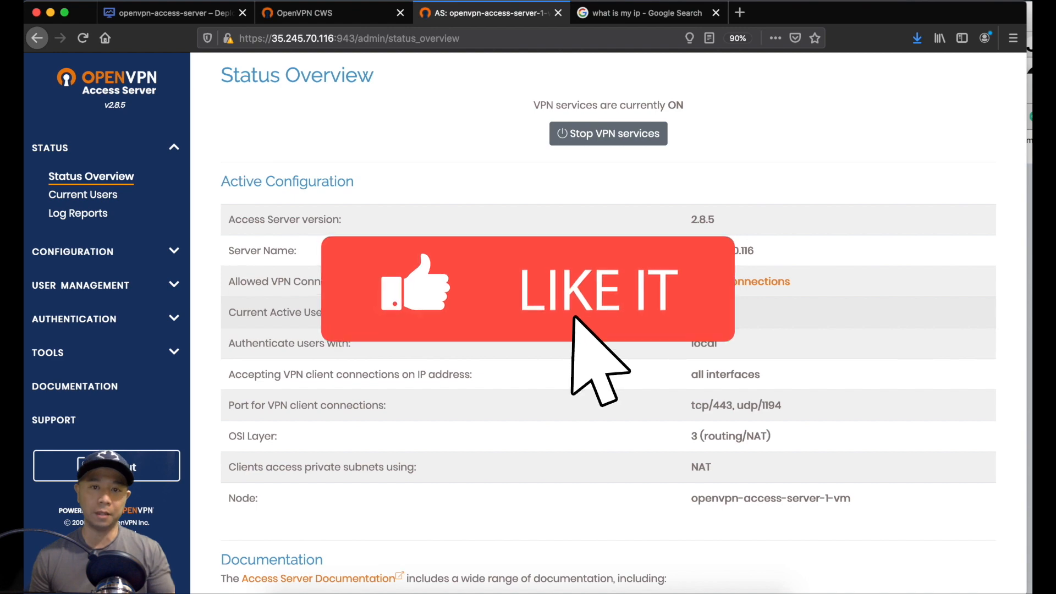
{"action": "key", "text": "super+Tab"}
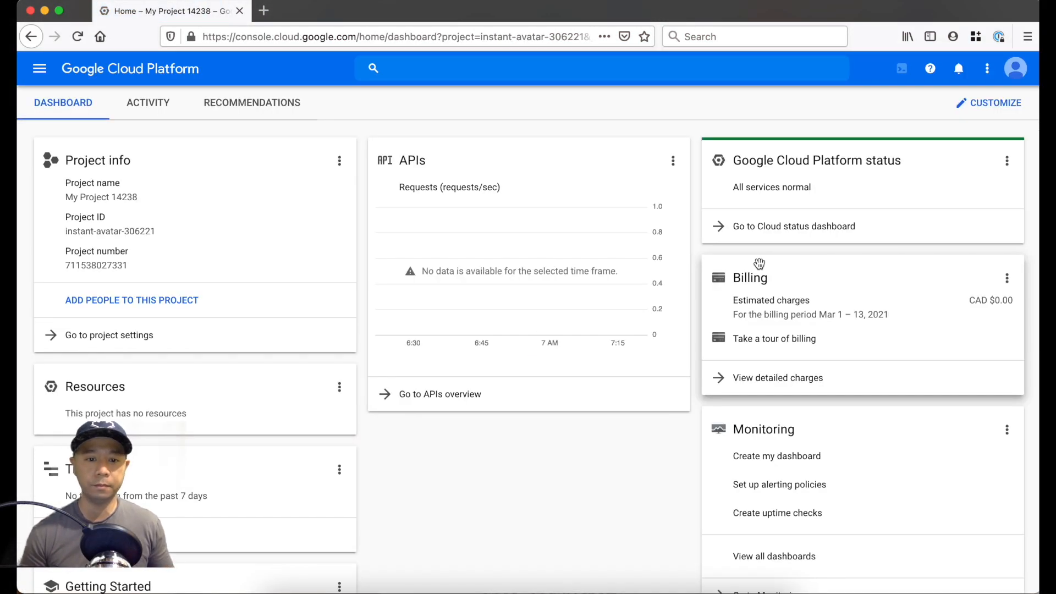
Search the Marketplace for "opevpn" and open the OpenVPN Access Server listing
{"action": "left_click", "coordinate": [42, 69]}
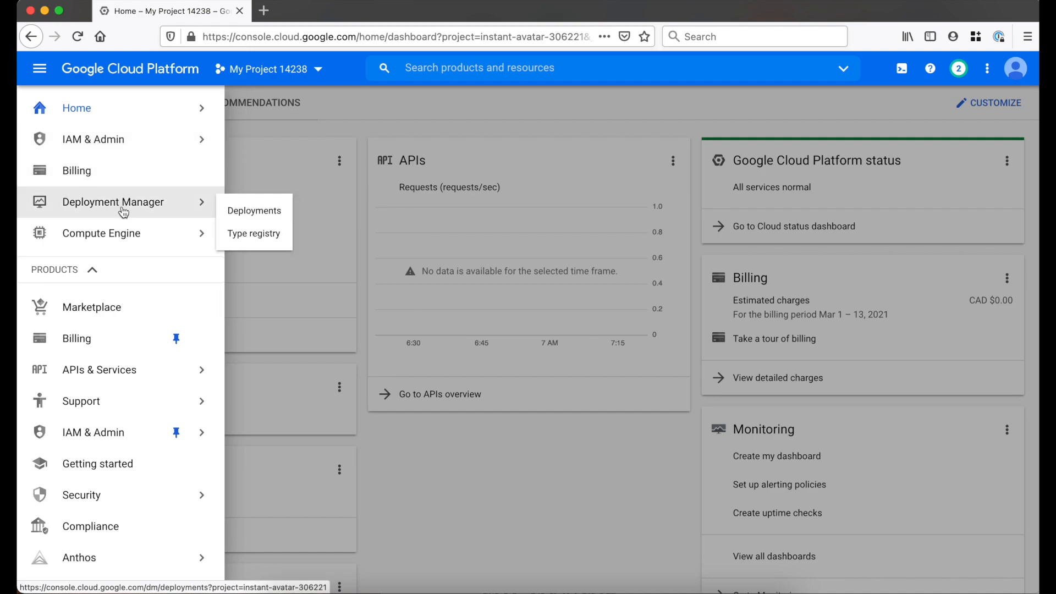
{"action": "left_click", "coordinate": [125, 318]}
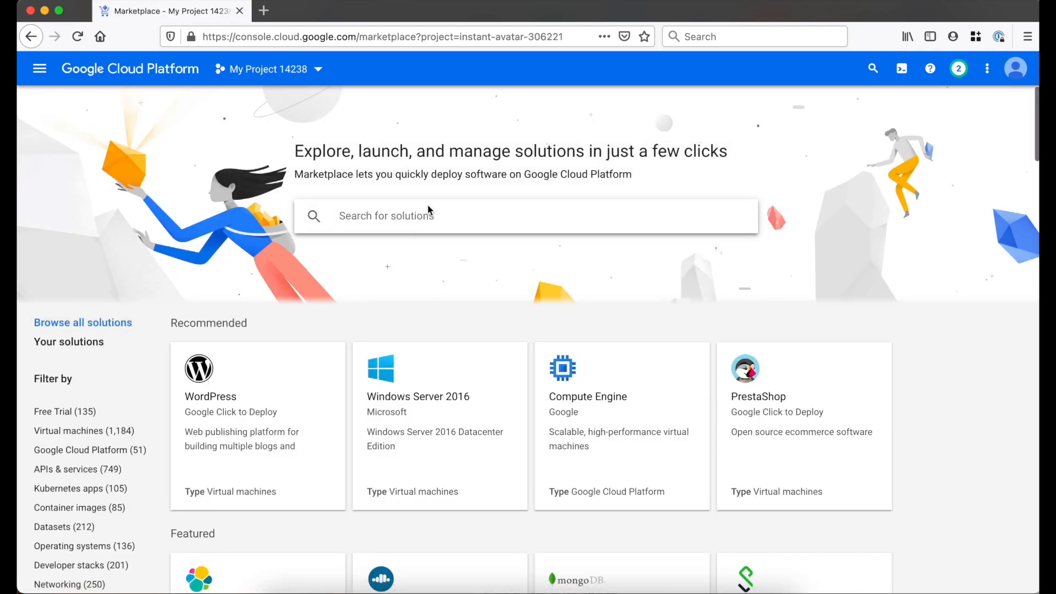
{"action": "type", "text": "opevpn"}
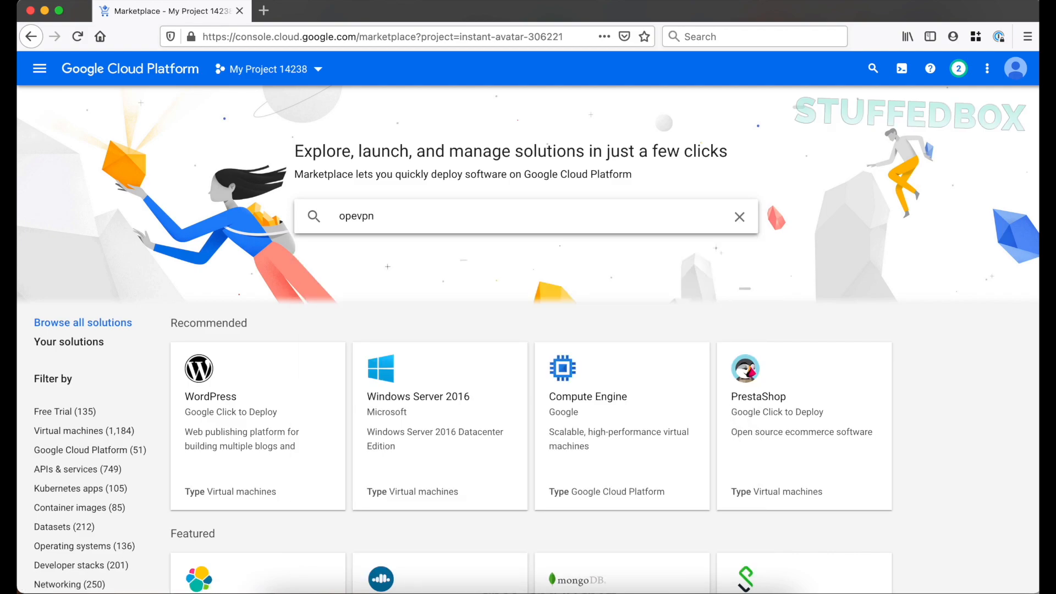
{"action": "key", "text": "Return"}
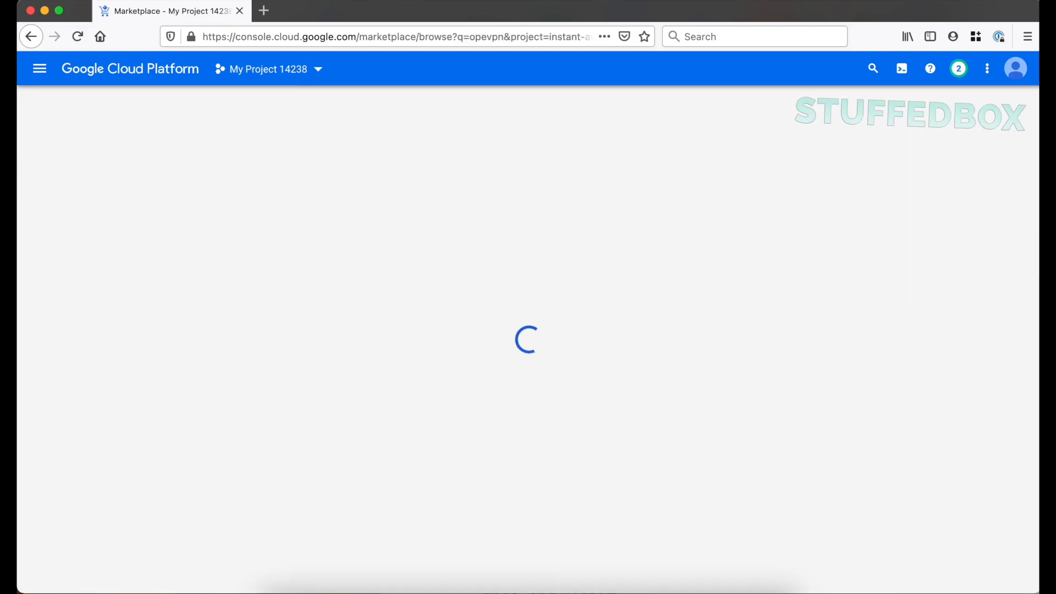
{"action": "scroll", "coordinate": [537, 336], "scroll_direction": "down", "scroll_amount": 2}
{"action": "scroll", "coordinate": [270, 350], "scroll_direction": "down", "scroll_amount": 2}
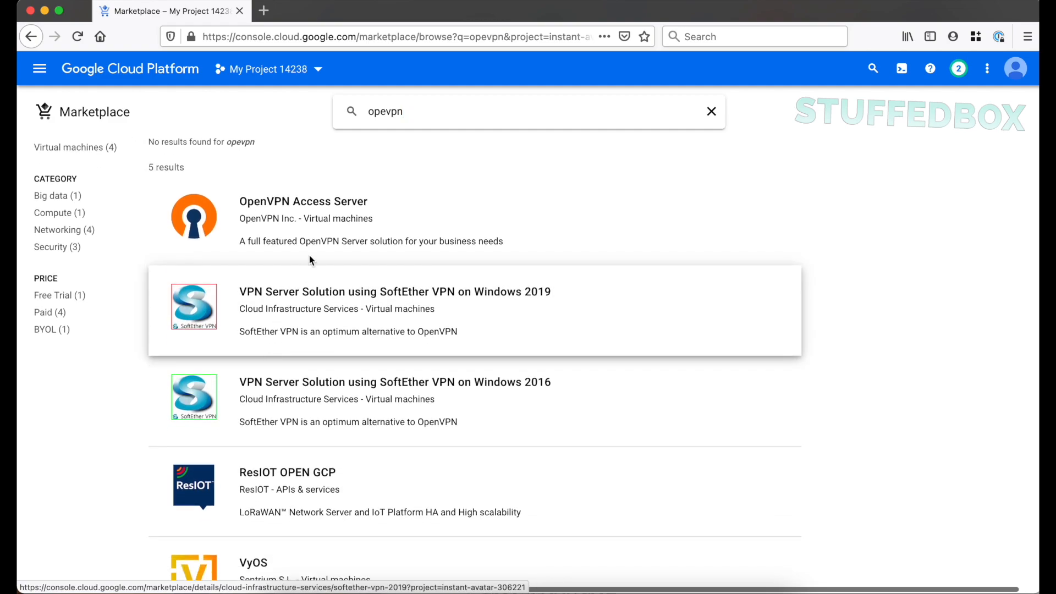
{"action": "left_click", "coordinate": [563, 217]}
Review the OpenVPN Access Server pricing, including the infrastructure fee for the VM instance and the estimated monthly total
{"action": "scroll", "coordinate": [566, 217], "scroll_direction": "down", "scroll_amount": 2}
{"action": "scroll", "coordinate": [565, 217], "scroll_direction": "down", "scroll_amount": 1}
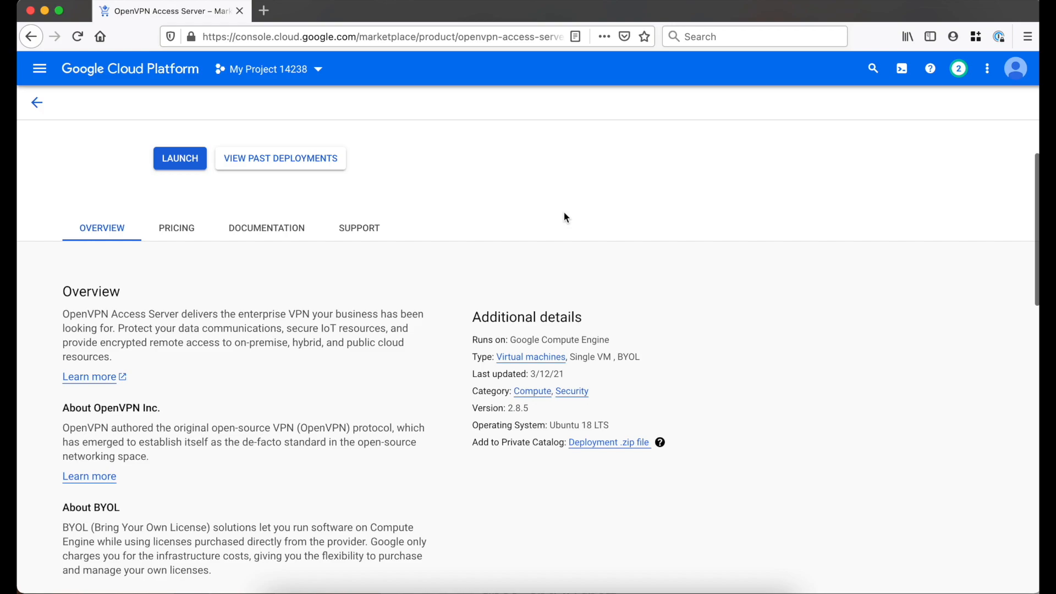
{"action": "left_click", "coordinate": [182, 230]}
{"action": "scroll", "coordinate": [625, 293], "scroll_direction": "down", "scroll_amount": 4}
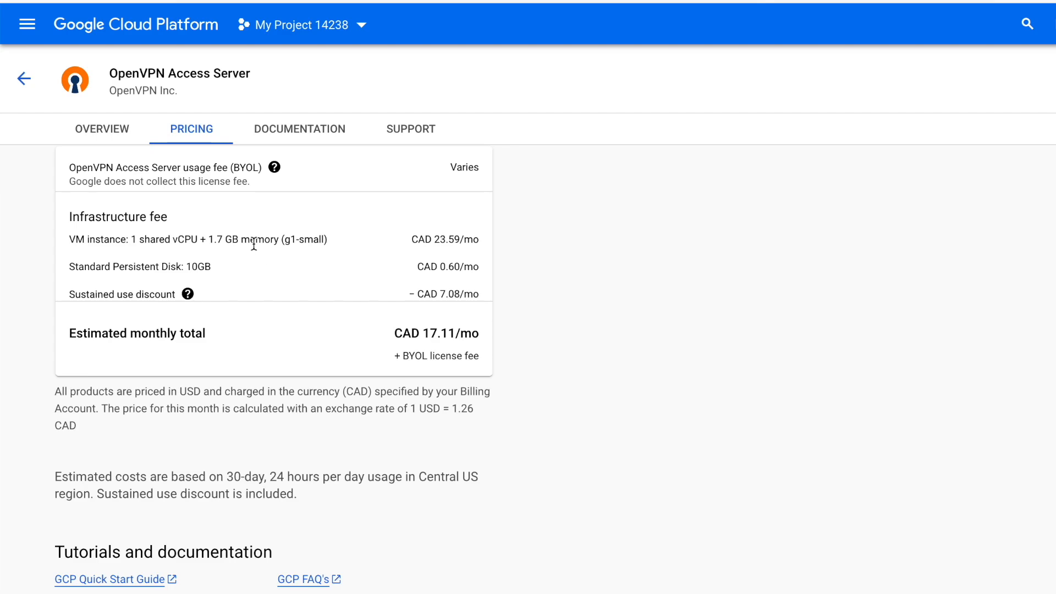
{"action": "left_click_drag", "start_coordinate": [318, 240], "coordinate": [292, 240]}
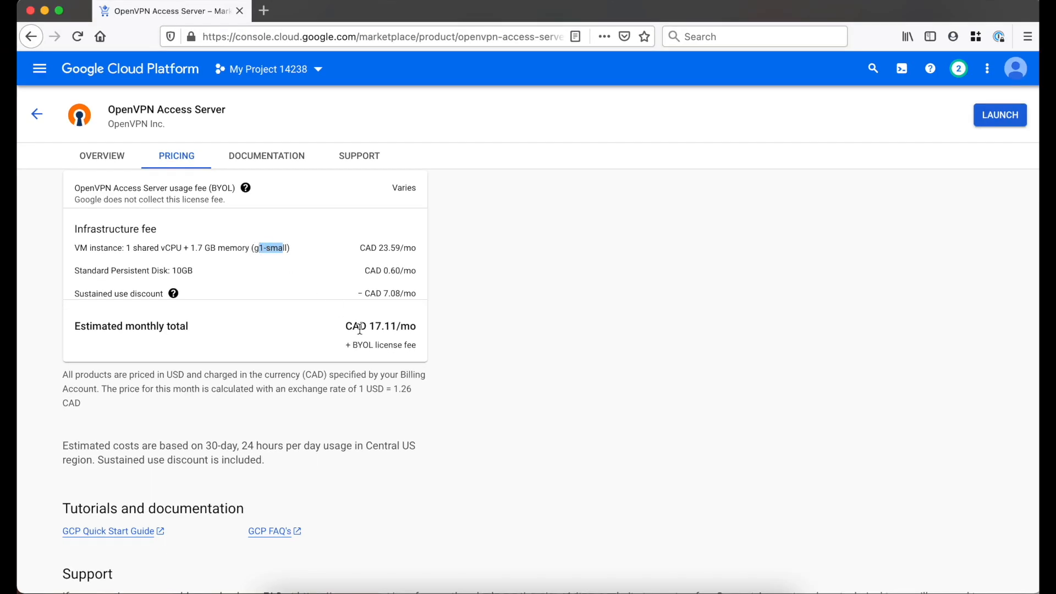
{"action": "left_click", "coordinate": [360, 329]}
{"action": "scroll", "coordinate": [629, 219], "scroll_direction": "up", "scroll_amount": 15}
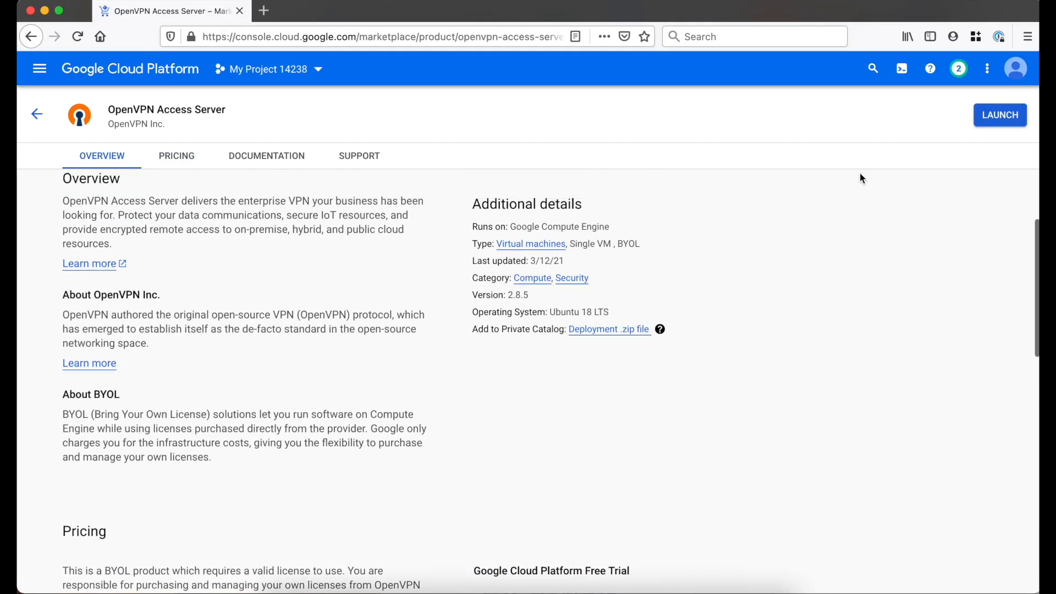
Launch a new OpenVPN Access Server deployment and set its zone to us-west1-b
{"action": "left_click", "coordinate": [175, 249]}
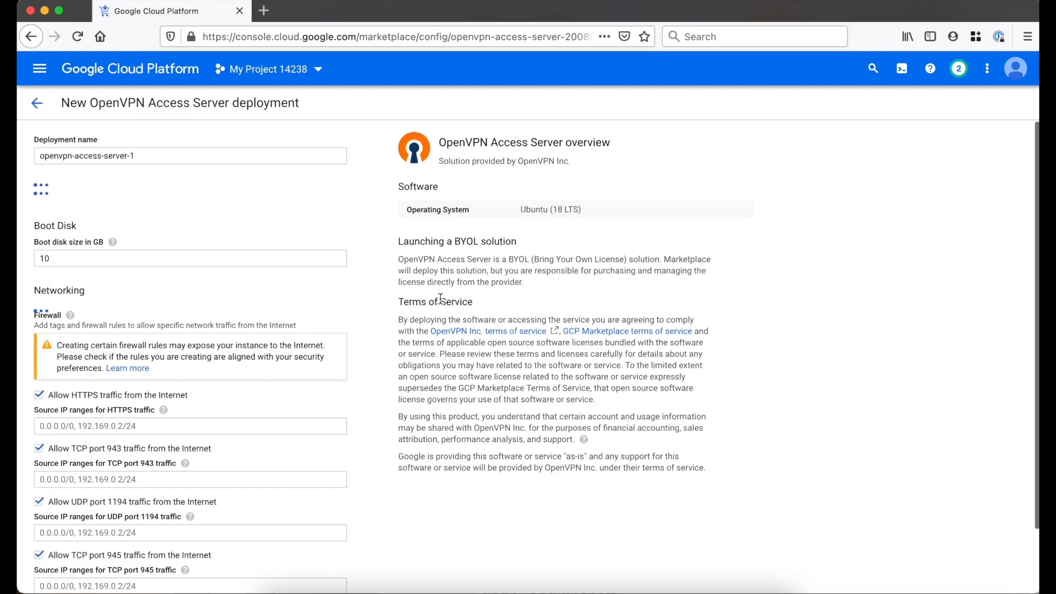
{"action": "left_click_drag", "start_coordinate": [204, 154], "coordinate": [90, 145]}
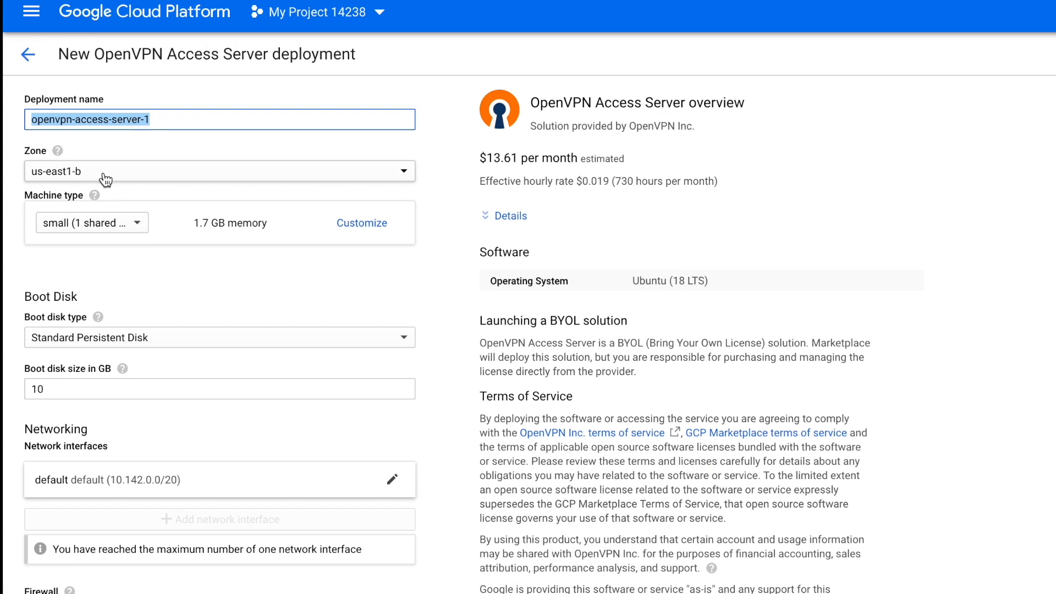
{"action": "left_click", "coordinate": [99, 198]}
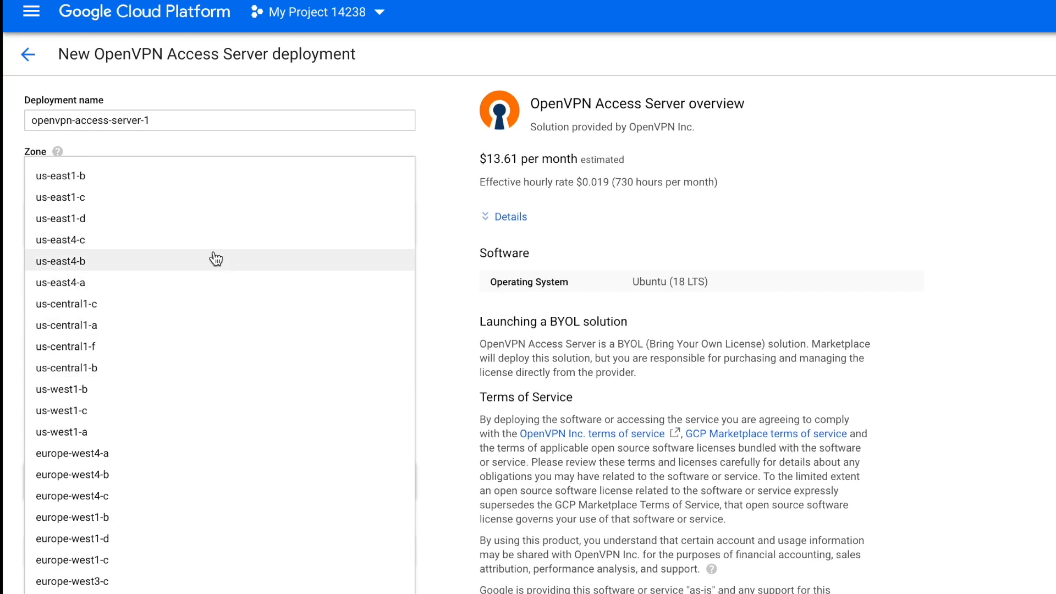
{"action": "left_click", "coordinate": [200, 394]}
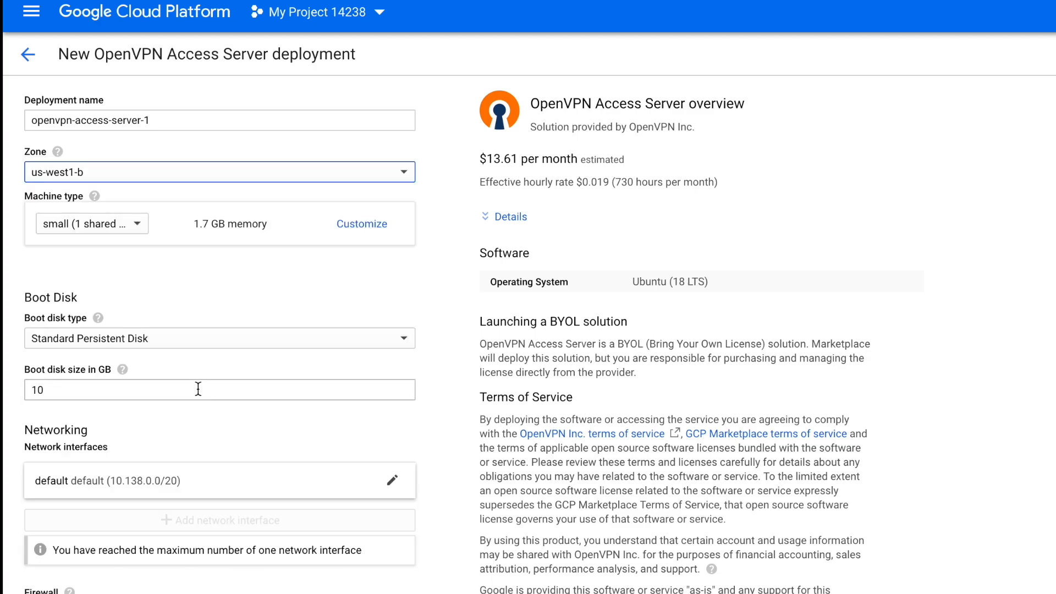
Set the machine type to micro (1 shared vCPU) and the boot disk type to SSD Persistent Disk
{"action": "left_click", "coordinate": [136, 235]}
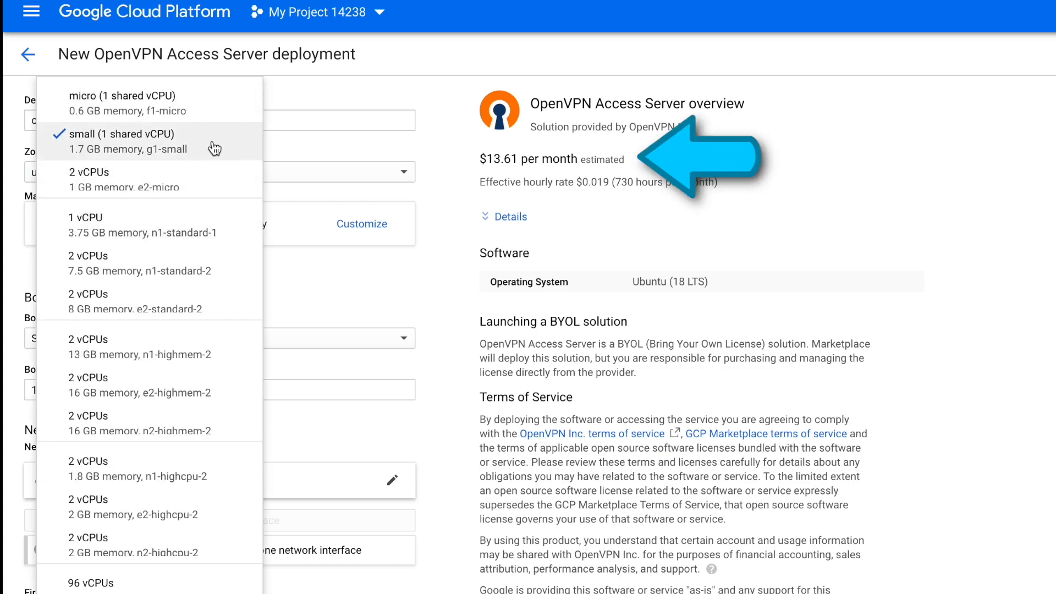
{"action": "left_click", "coordinate": [224, 103]}
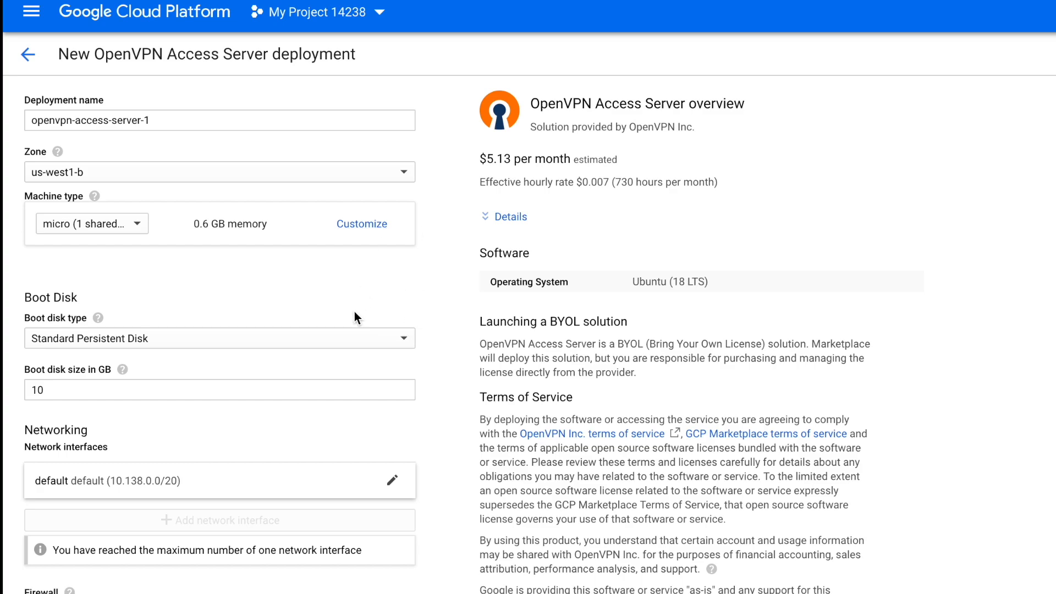
{"action": "left_click", "coordinate": [342, 339]}
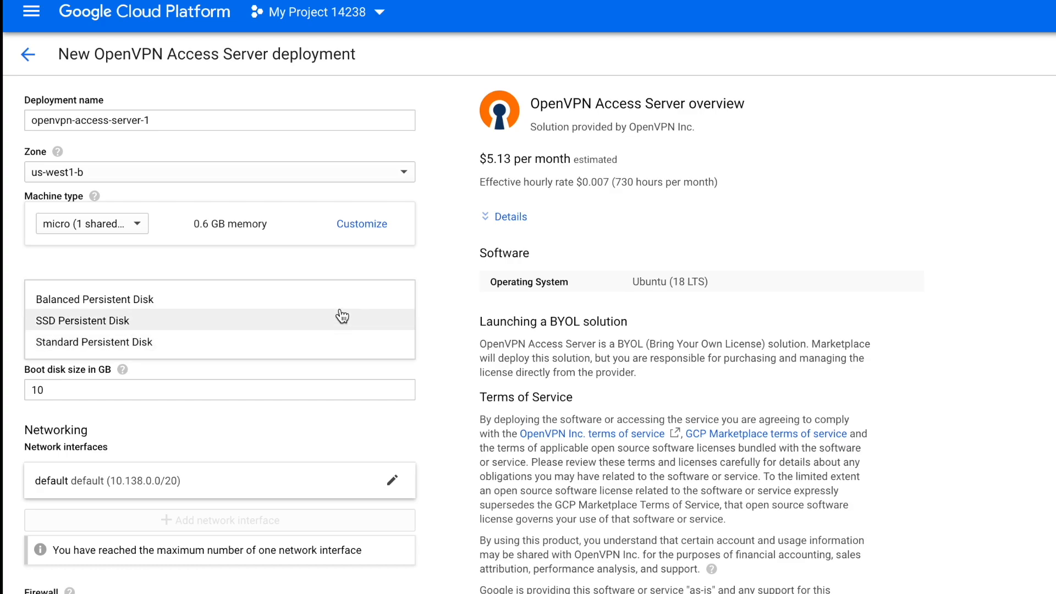
{"action": "left_click", "coordinate": [337, 319]}
Deploy the OpenVPN Access Server with the default networking and firewall settings
{"action": "scroll", "coordinate": [231, 250], "scroll_direction": "down", "scroll_amount": 4}
{"action": "scroll", "coordinate": [200, 262], "scroll_direction": "down", "scroll_amount": 2}
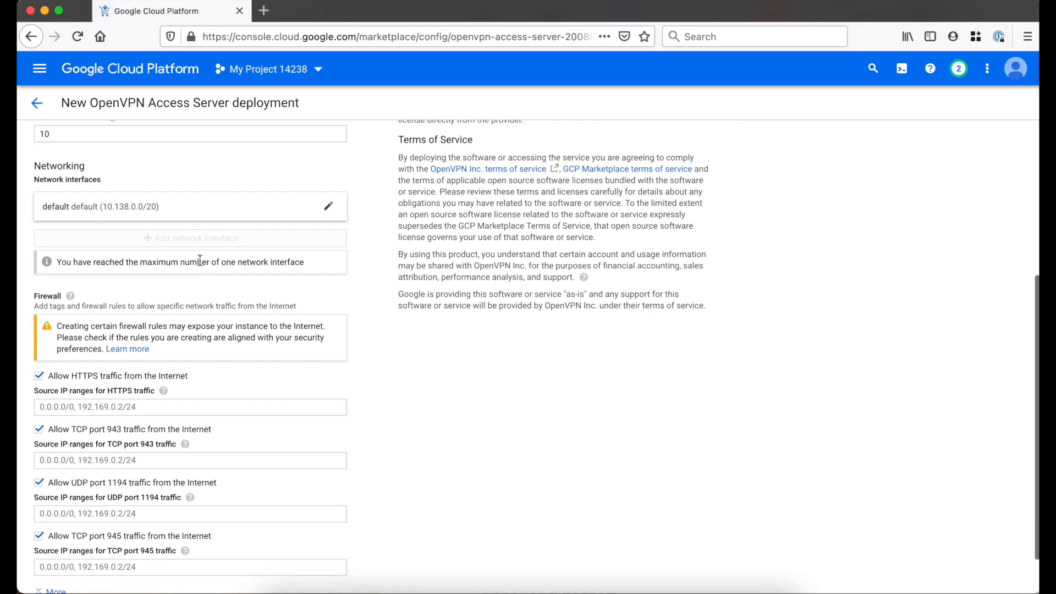
{"action": "scroll", "coordinate": [200, 260], "scroll_direction": "down", "scroll_amount": 1}
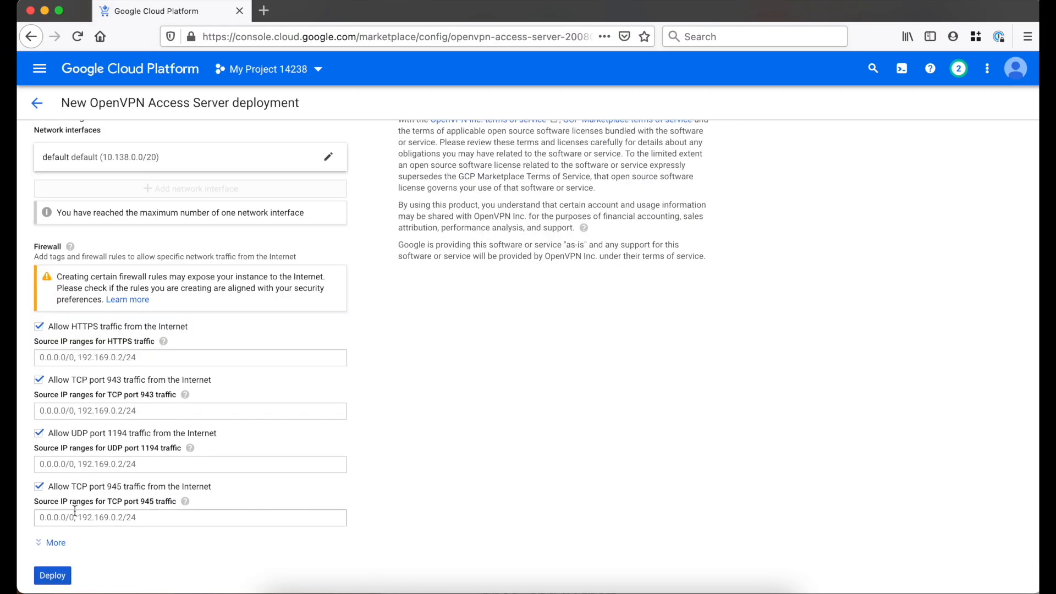
{"action": "left_click", "coordinate": [55, 575]}
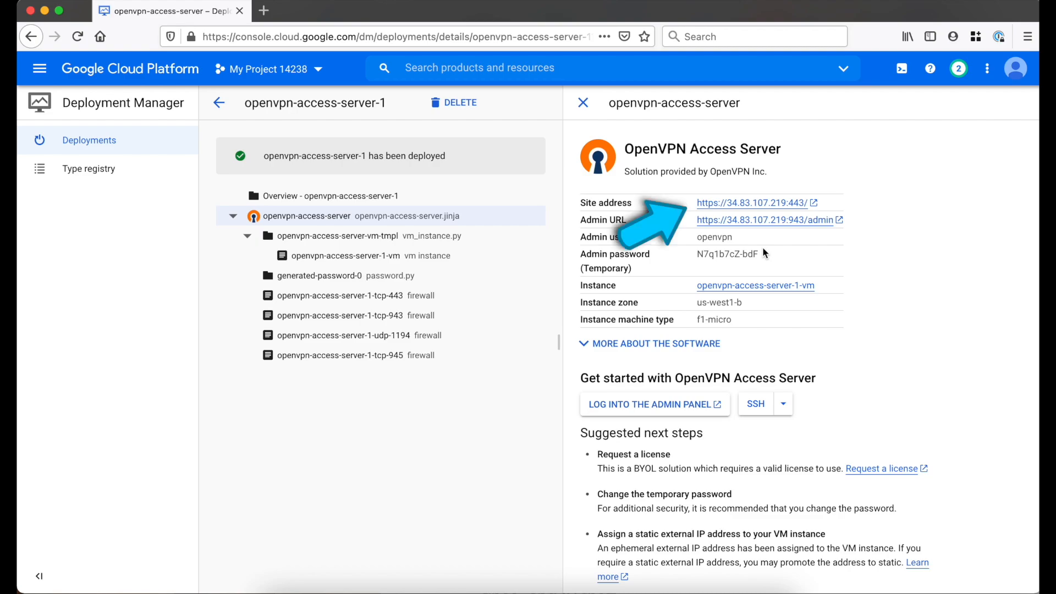
Open the openvpn-access-server-1-vm instance from the Compute Engine VM instances for editing
{"action": "left_click", "coordinate": [48, 69]}
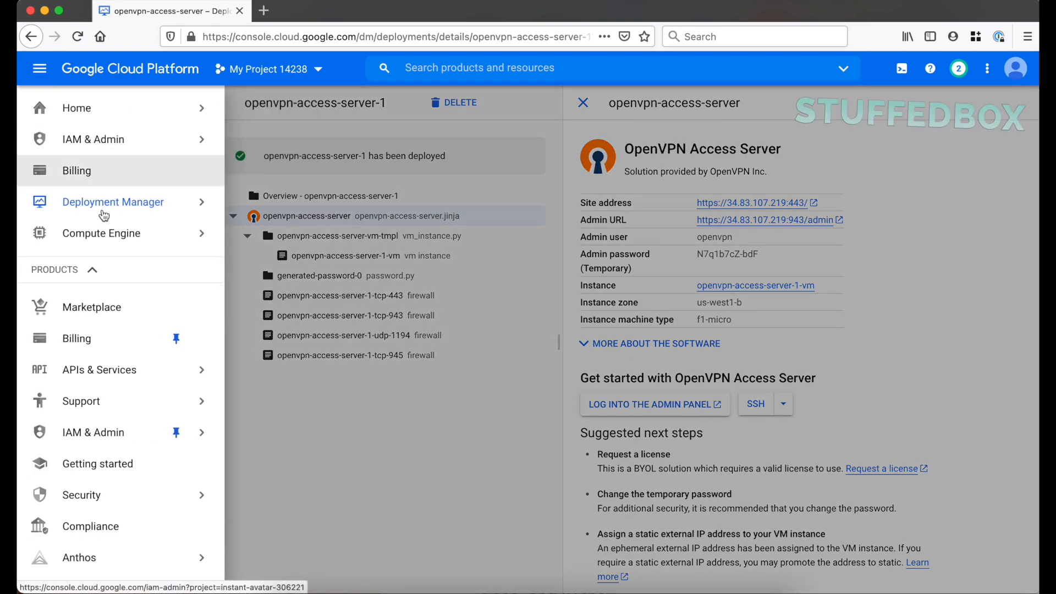
{"action": "mouse_move", "coordinate": [114, 234]}
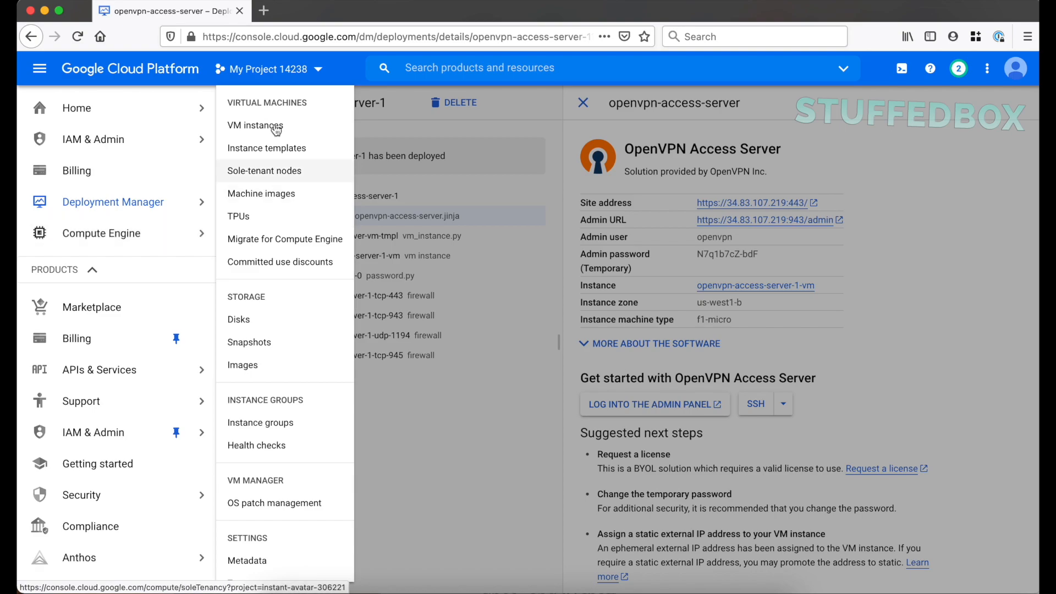
{"action": "left_click", "coordinate": [264, 126]}
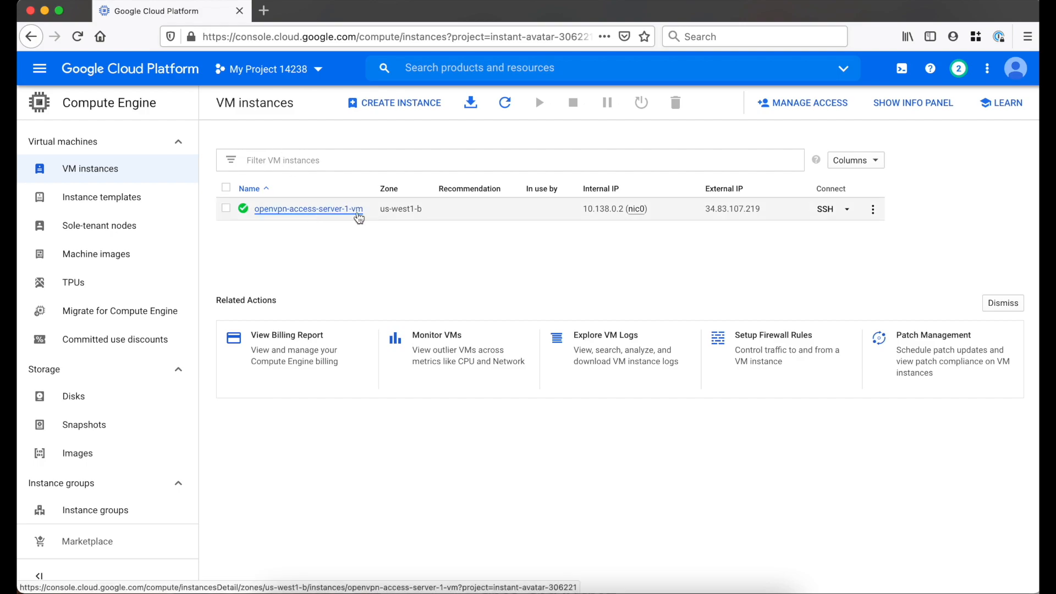
{"action": "left_click", "coordinate": [357, 211]}
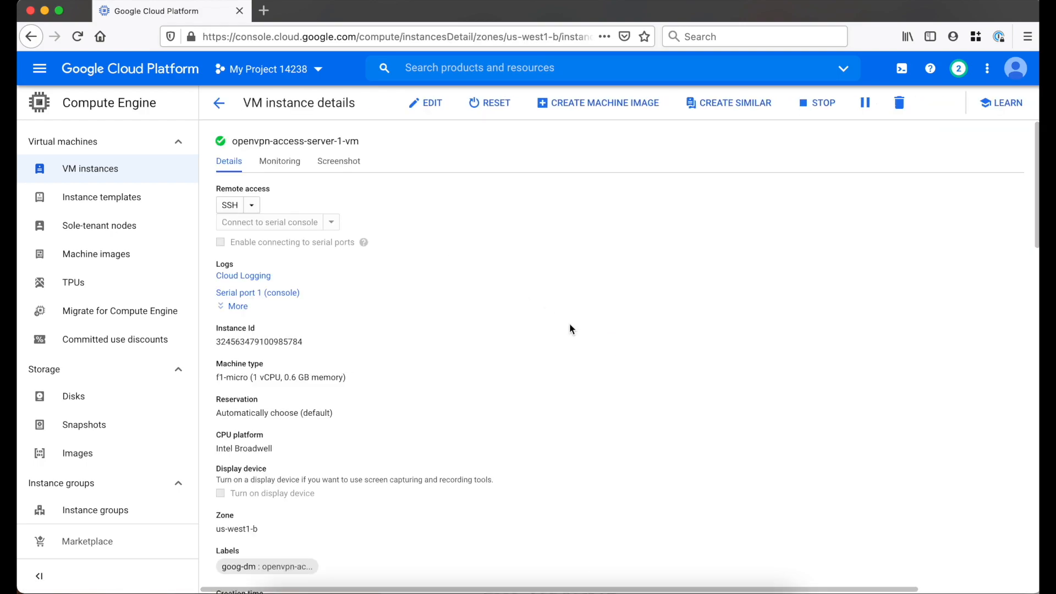
{"action": "left_click", "coordinate": [431, 105]}
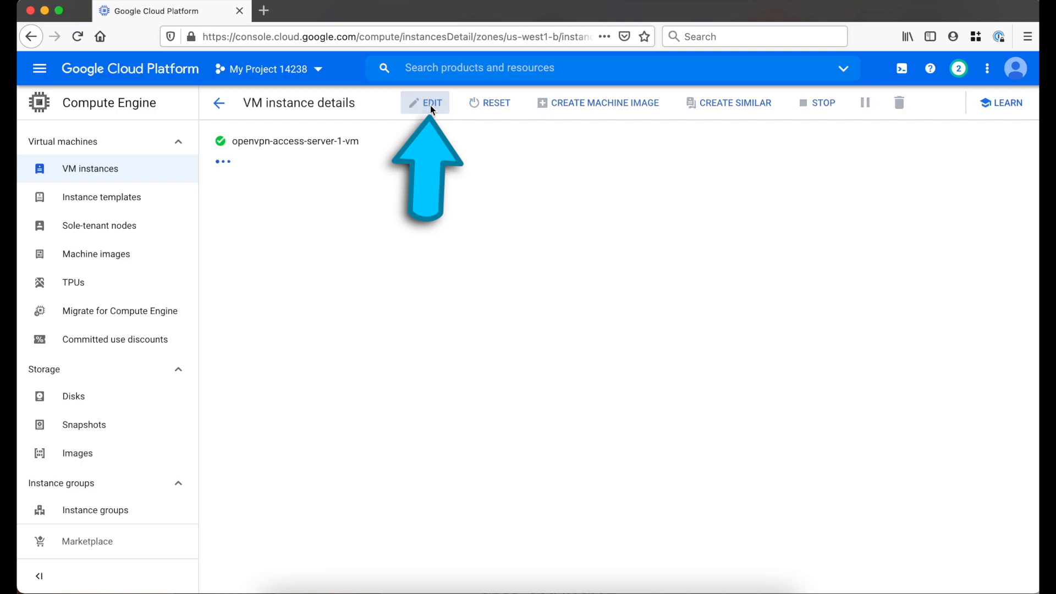
Choose to create a new IP address as the external IP of the nic0 network interface
{"action": "scroll", "coordinate": [492, 253], "scroll_direction": "down", "scroll_amount": 7}
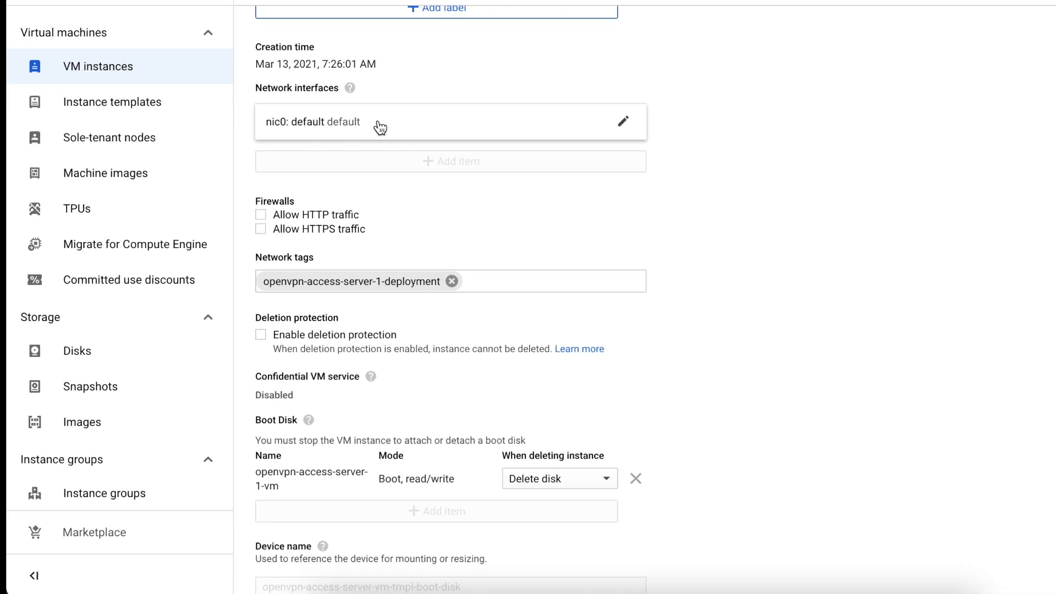
{"action": "left_click", "coordinate": [622, 122]}
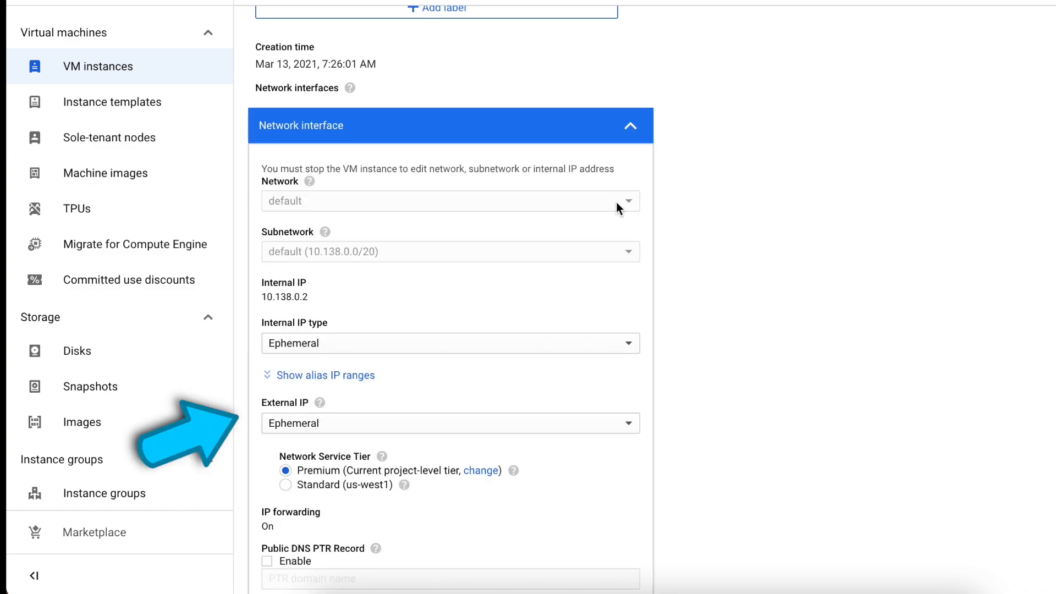
{"action": "left_click", "coordinate": [411, 425]}
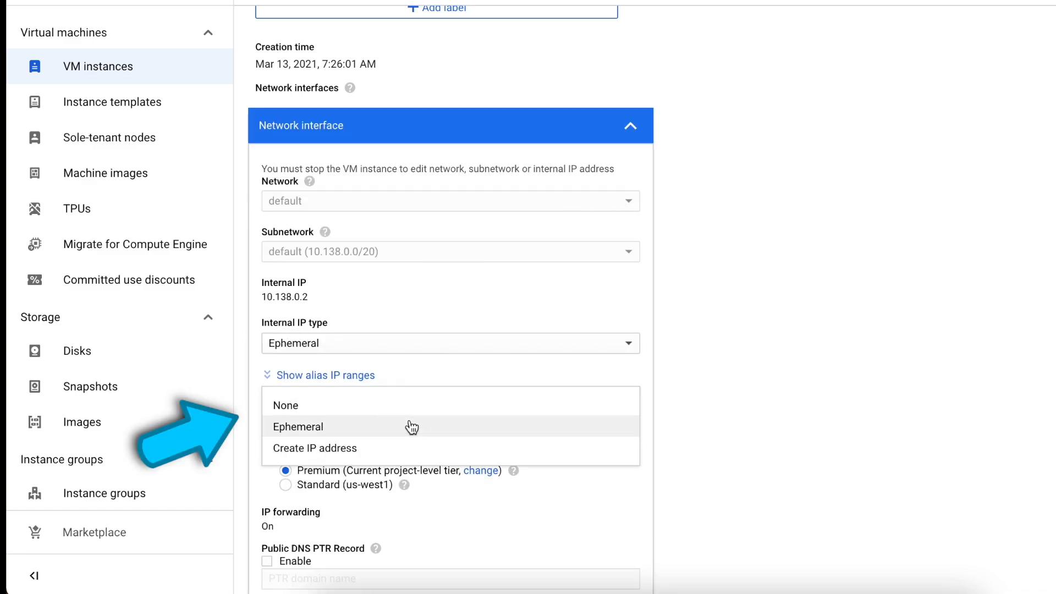
{"action": "left_click", "coordinate": [407, 453]}
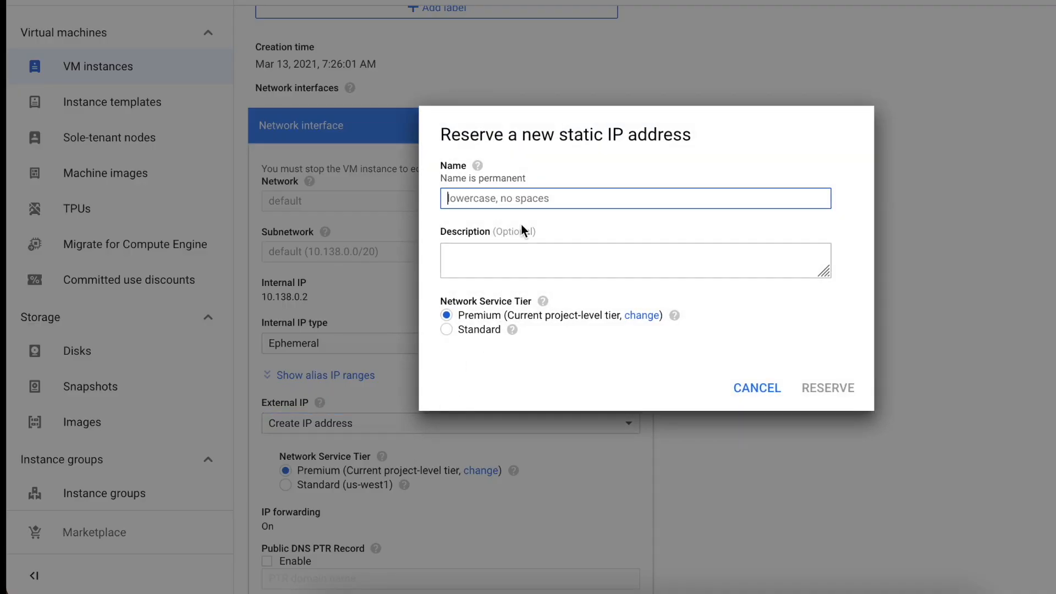
Reserve a static IP address named openvnpn-west with the description "My VPN West side" and the Standard network service tier
{"action": "type", "text": "openvnpn-west"}
{"action": "left_click", "coordinate": [561, 270]}
{"action": "type", "text": "My VPN West side"}
{"action": "left_click", "coordinate": [609, 353]}
{"action": "mouse_move", "coordinate": [512, 333]}
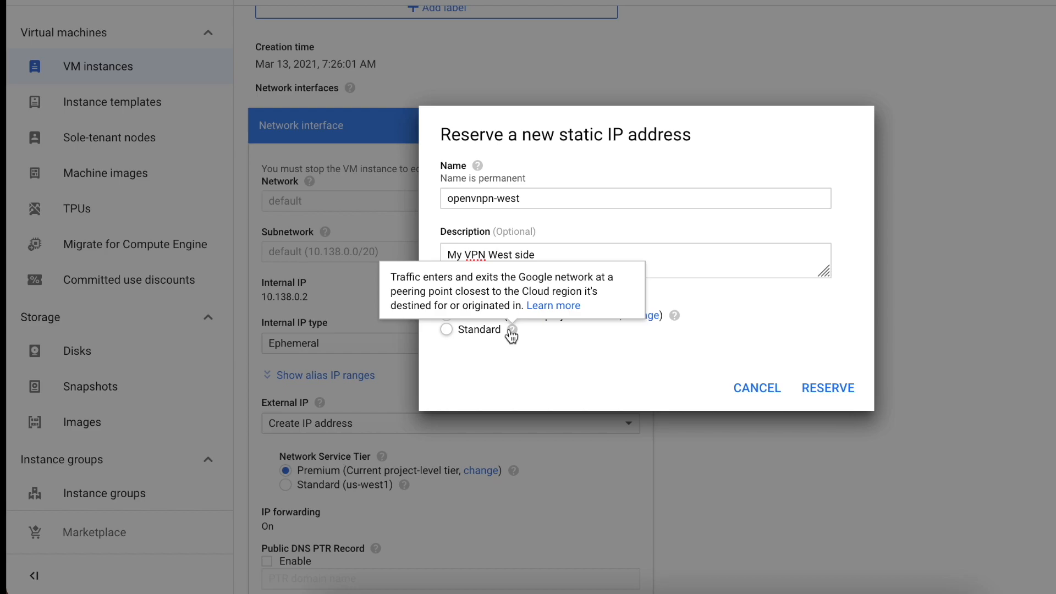
{"action": "left_click", "coordinate": [474, 330]}
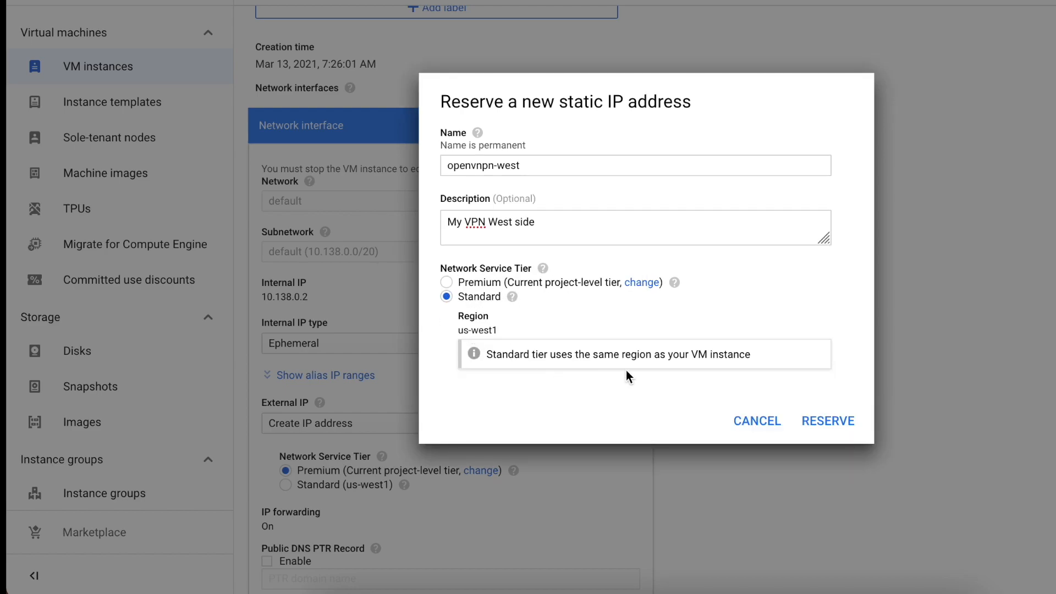
{"action": "left_click", "coordinate": [836, 422]}
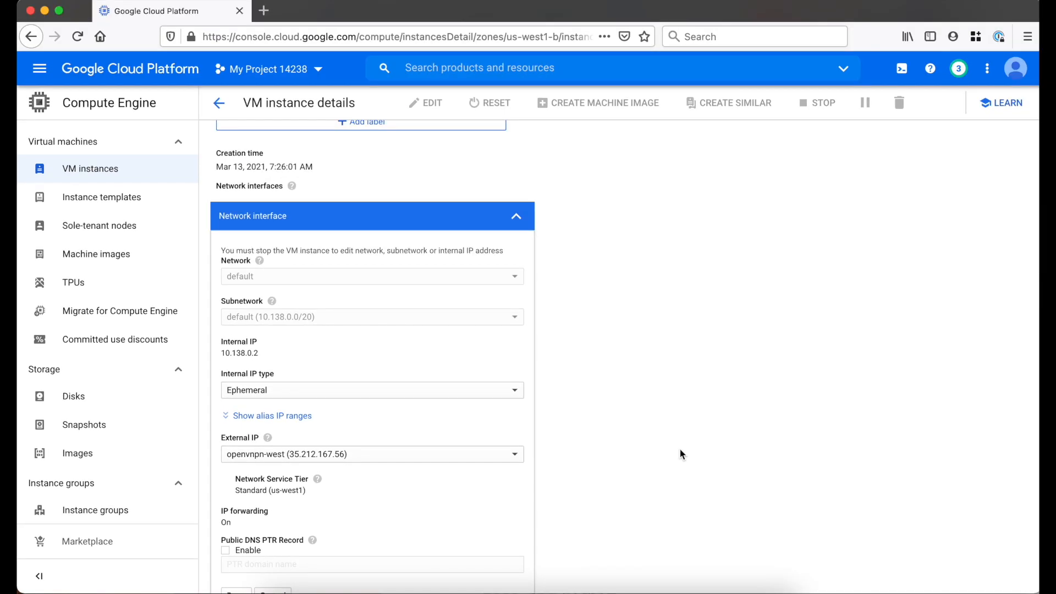
Finish editing the network interface with the openvnpn-west external IP and save the VM instance changes
{"action": "scroll", "coordinate": [835, 417], "scroll_direction": "down", "scroll_amount": 2}
{"action": "left_click", "coordinate": [242, 522]}
{"action": "scroll", "coordinate": [237, 550], "scroll_direction": "down", "scroll_amount": 10}
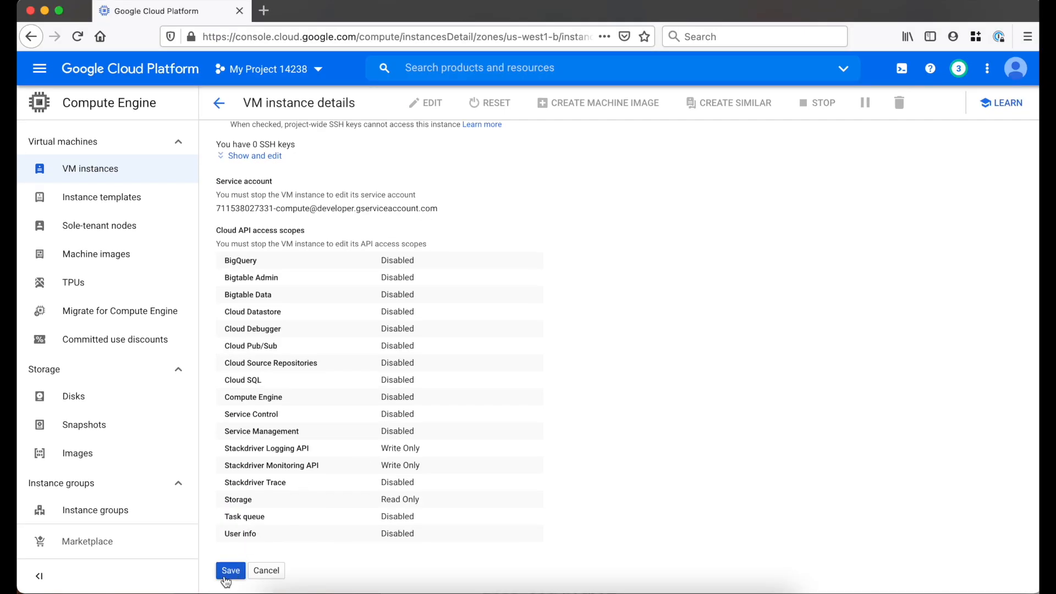
{"action": "left_click", "coordinate": [226, 578]}
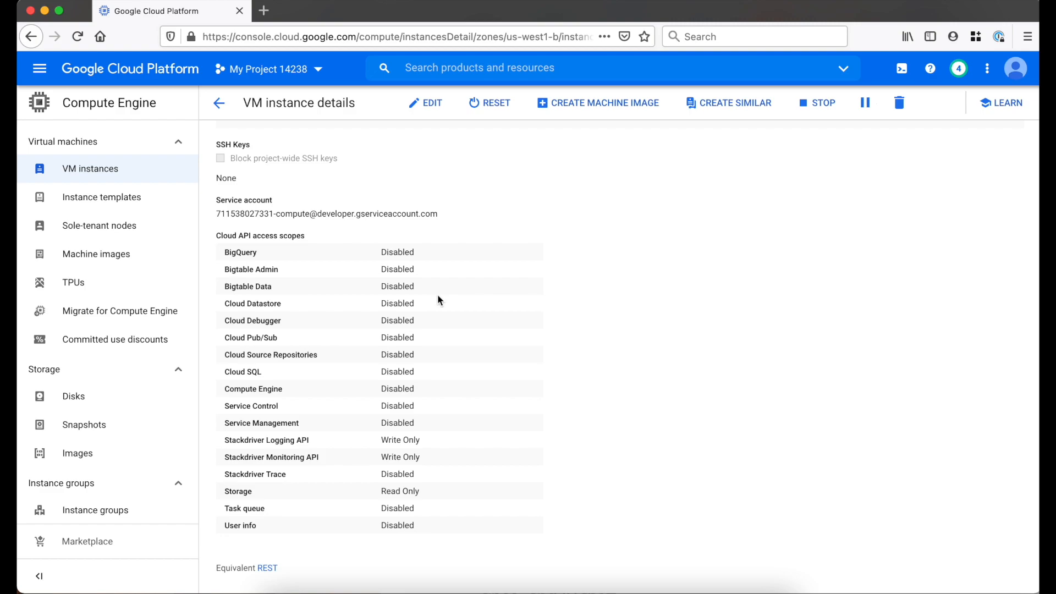
Open the details of the openvpn-access-server-1 deployment in Deployment Manager
{"action": "left_click", "coordinate": [43, 73]}
{"action": "mouse_move", "coordinate": [169, 206]}
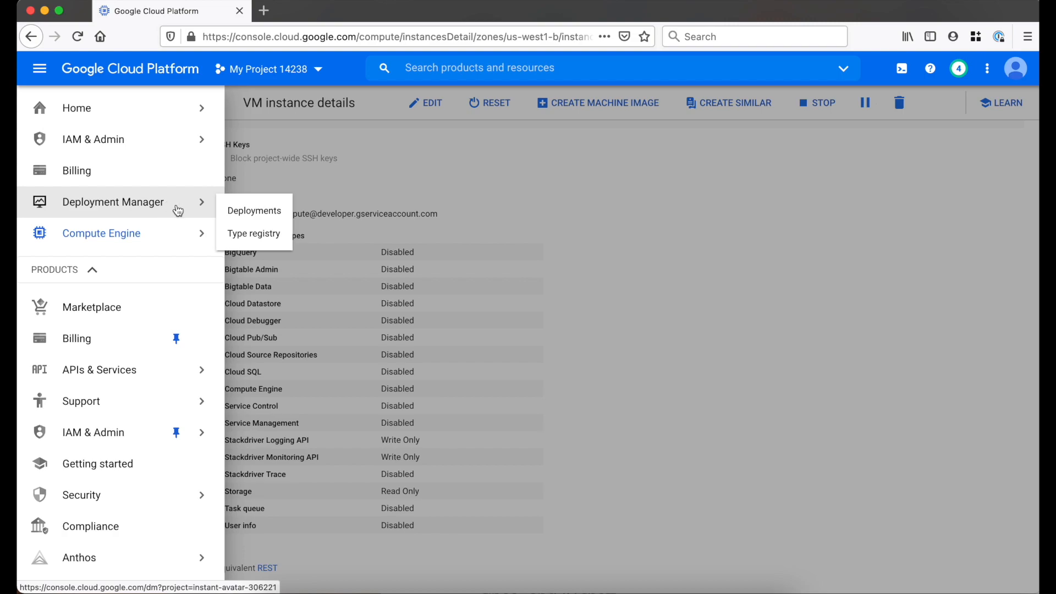
{"action": "scroll", "coordinate": [172, 406], "scroll_direction": "down", "scroll_amount": 10}
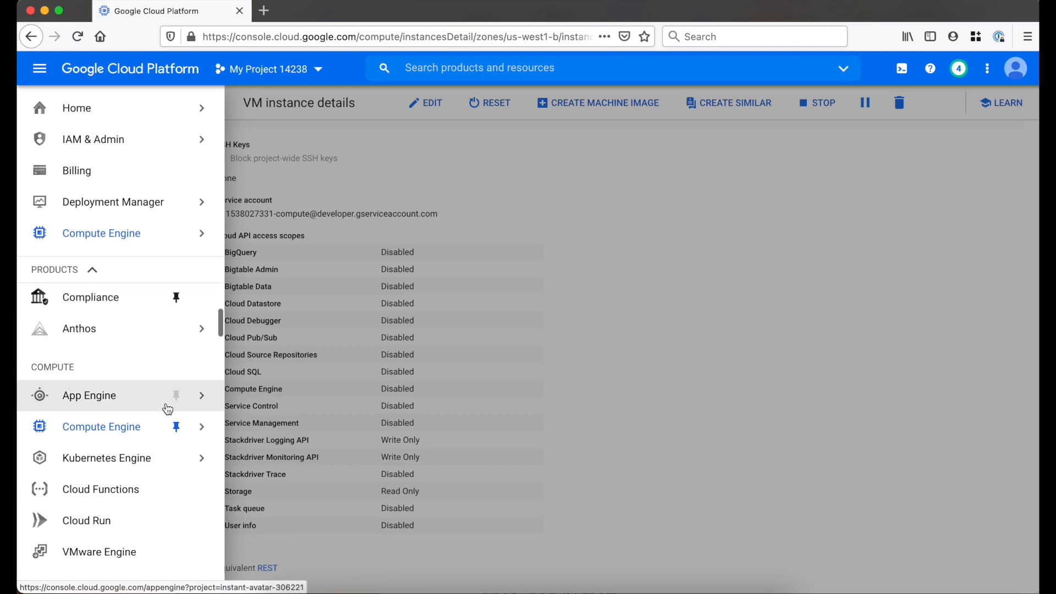
{"action": "scroll", "coordinate": [168, 410], "scroll_direction": "down", "scroll_amount": 15}
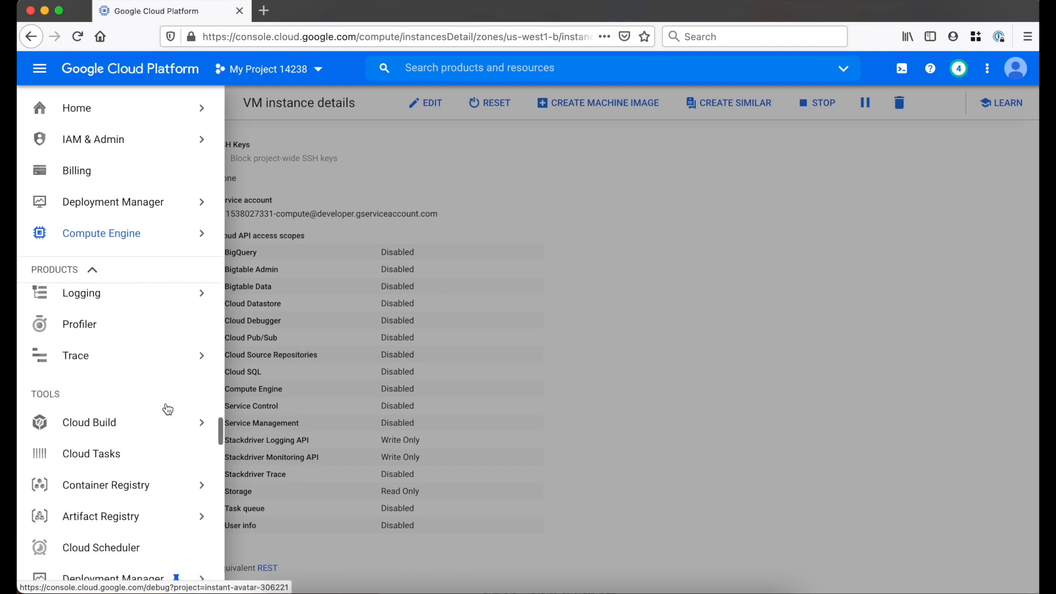
{"action": "scroll", "coordinate": [168, 409], "scroll_direction": "up", "scroll_amount": 1}
{"action": "mouse_move", "coordinate": [146, 500]}
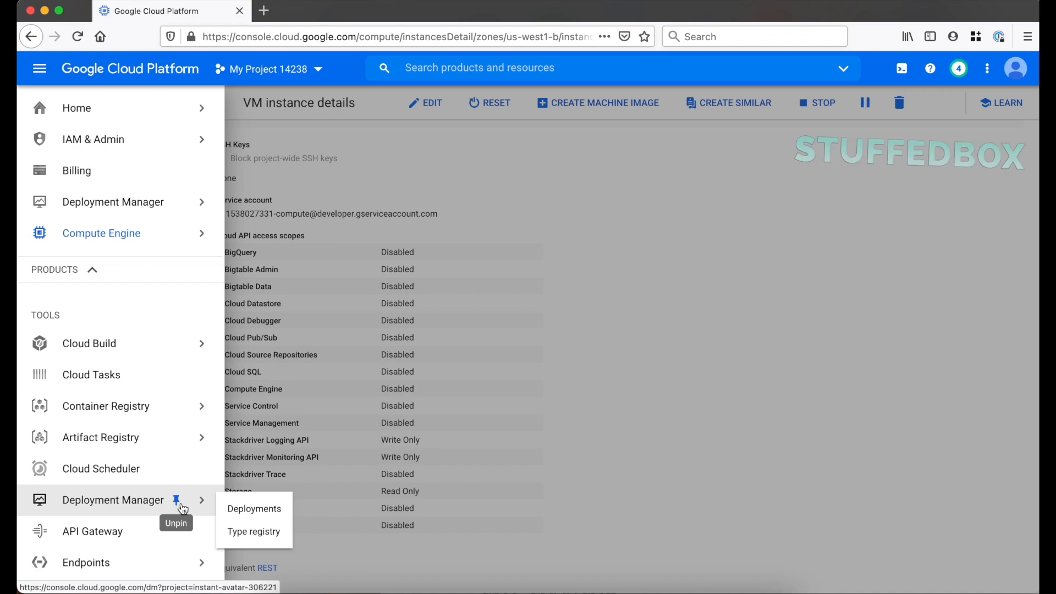
{"action": "mouse_move", "coordinate": [135, 200]}
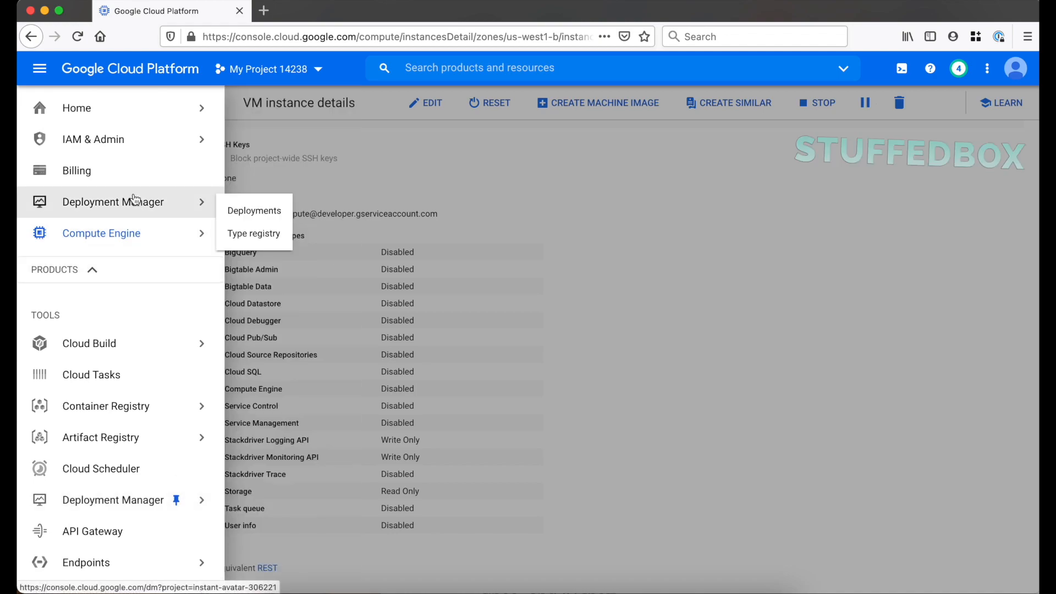
{"action": "left_click", "coordinate": [280, 213]}
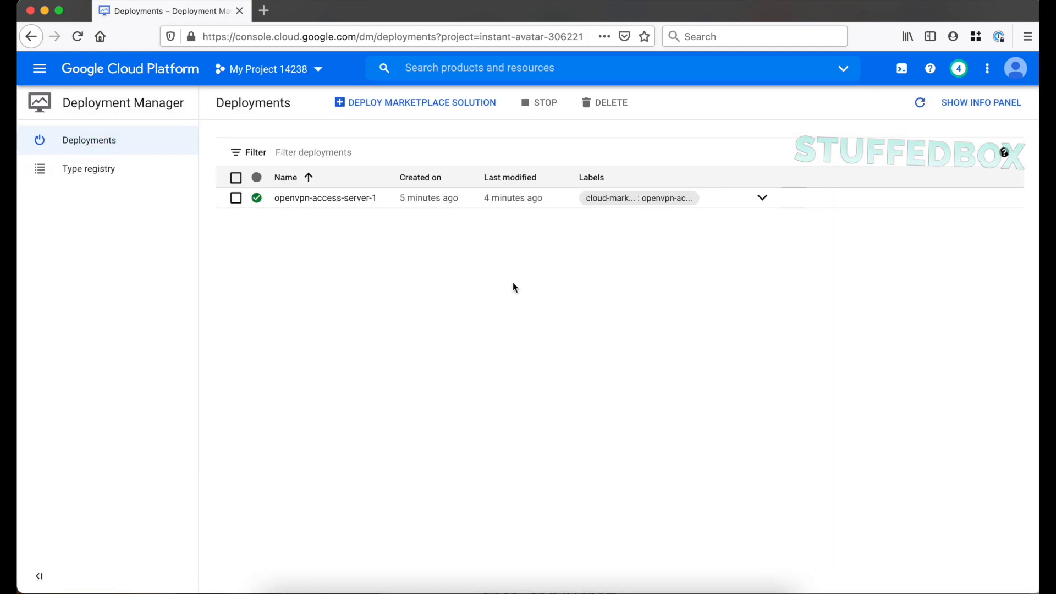
{"action": "left_click", "coordinate": [356, 204]}
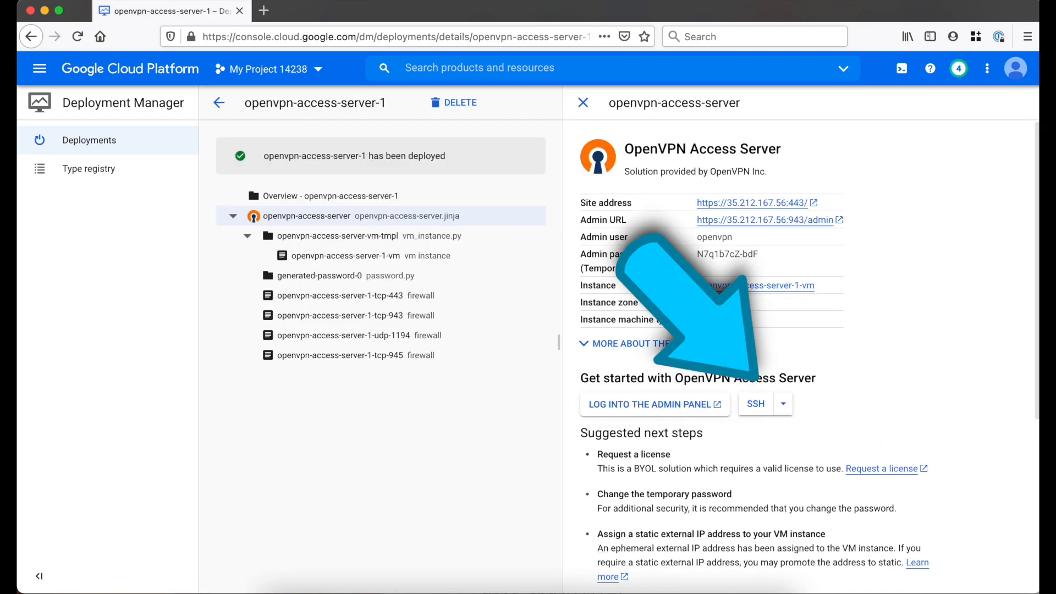
Open an SSH session to the OpenVPN Access Server VM and clear the terminal
{"action": "left_click", "coordinate": [756, 404]}
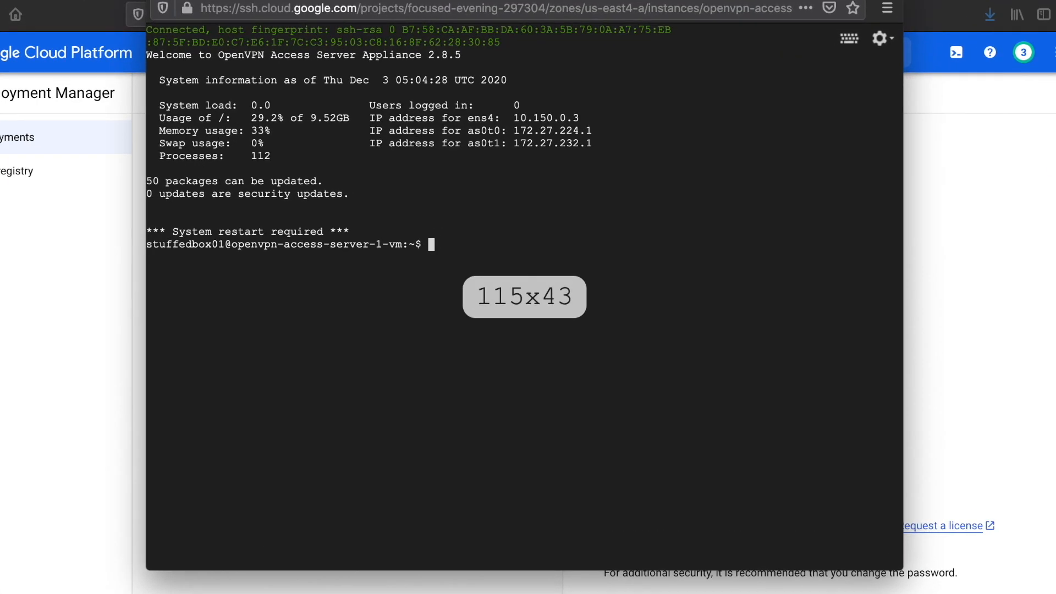
{"action": "type", "text": "clear"}
{"action": "key", "text": "Return"}
Run "sudo passwd root" and enter and retype a new password for the root account
{"action": "type", "text": "sudo pa"}
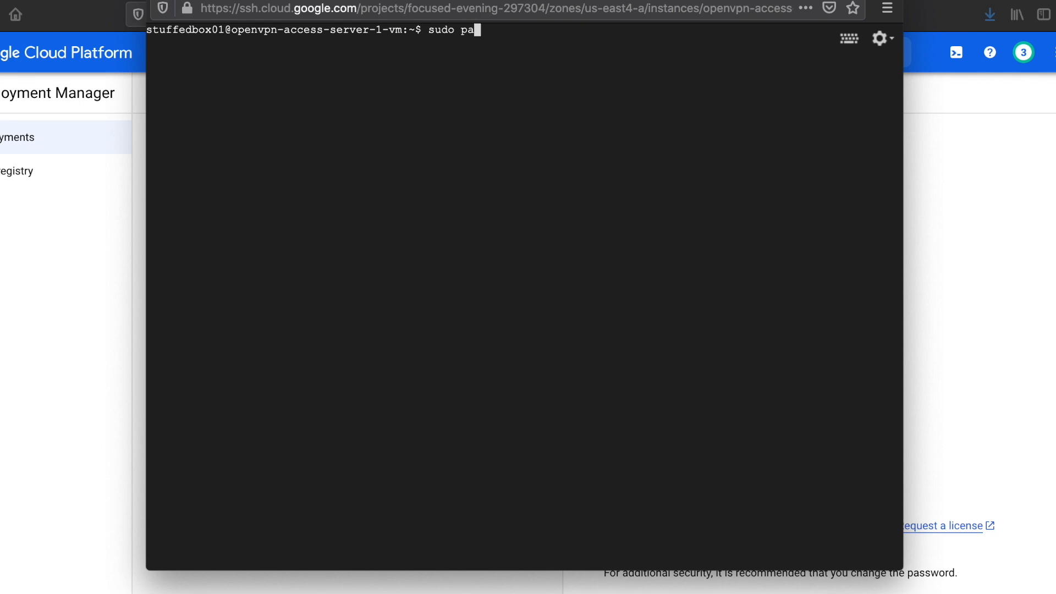
{"action": "type", "text": "sswd root"}
{"action": "key", "text": "Return"}
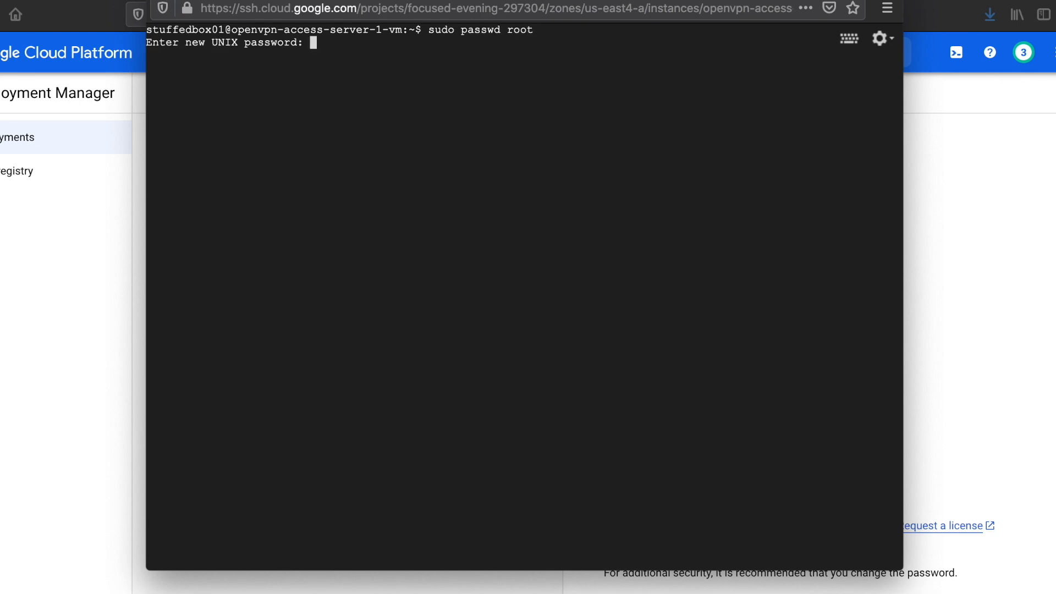
{"action": "key", "text": "Return"}
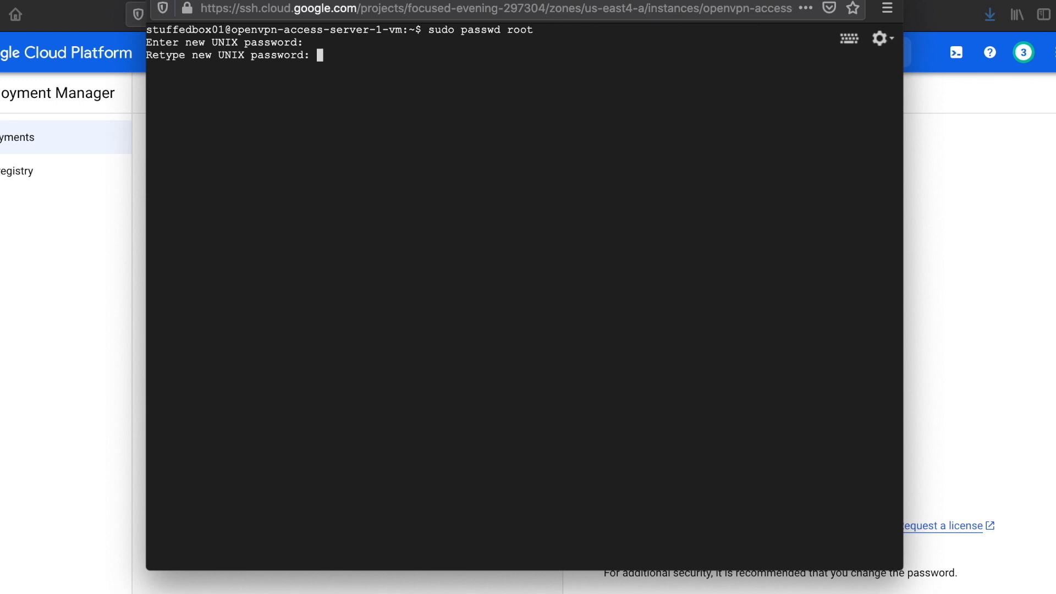
{"action": "key", "text": "Return"}
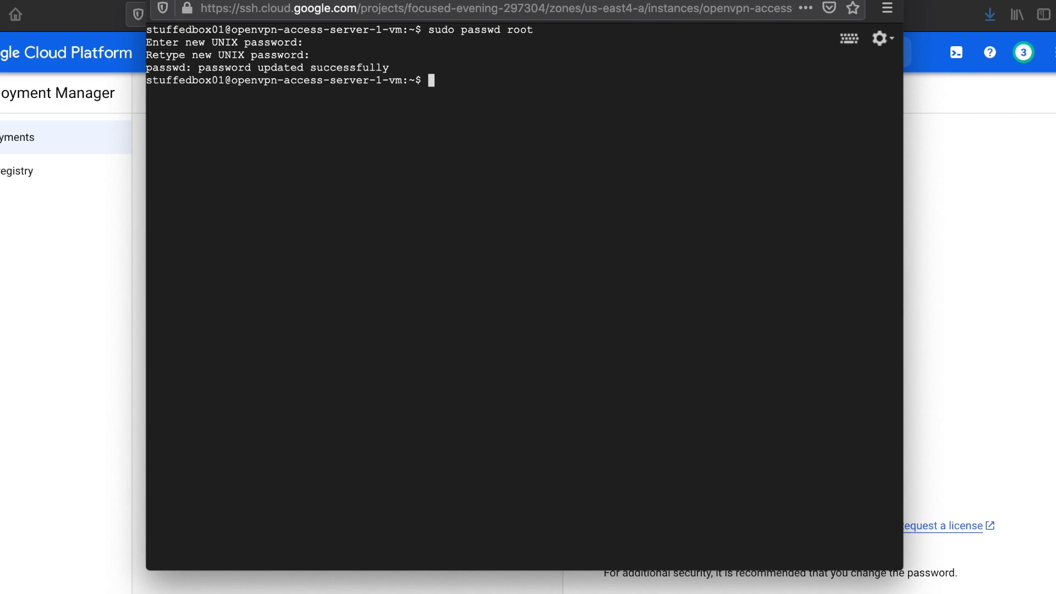
Switch to the root account with "su root" and enter the root password
{"action": "type", "text": "su root"}
{"action": "key", "text": "Return"}
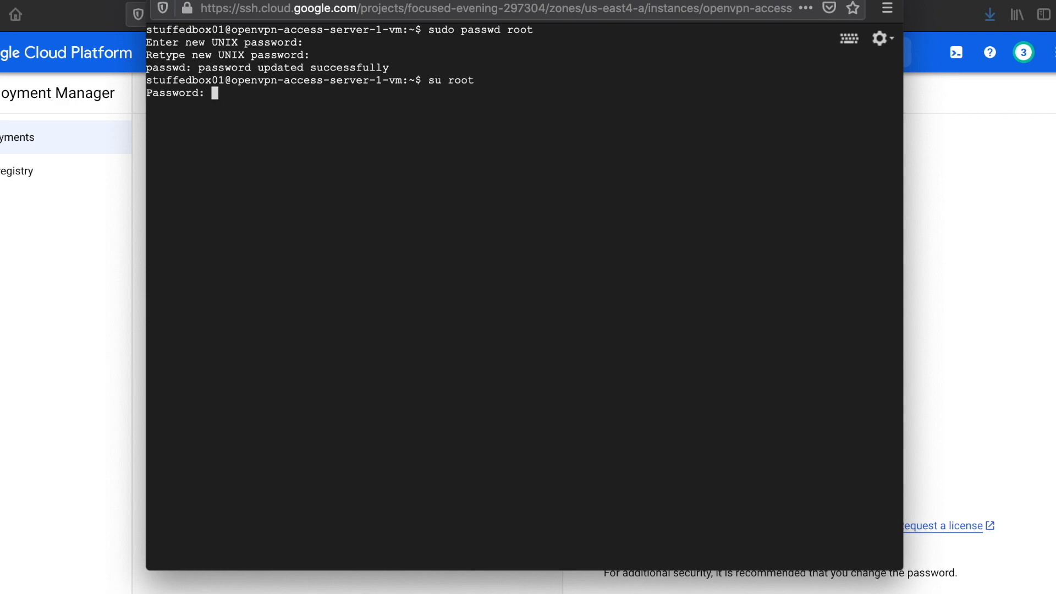
{"action": "key", "text": "Return"}
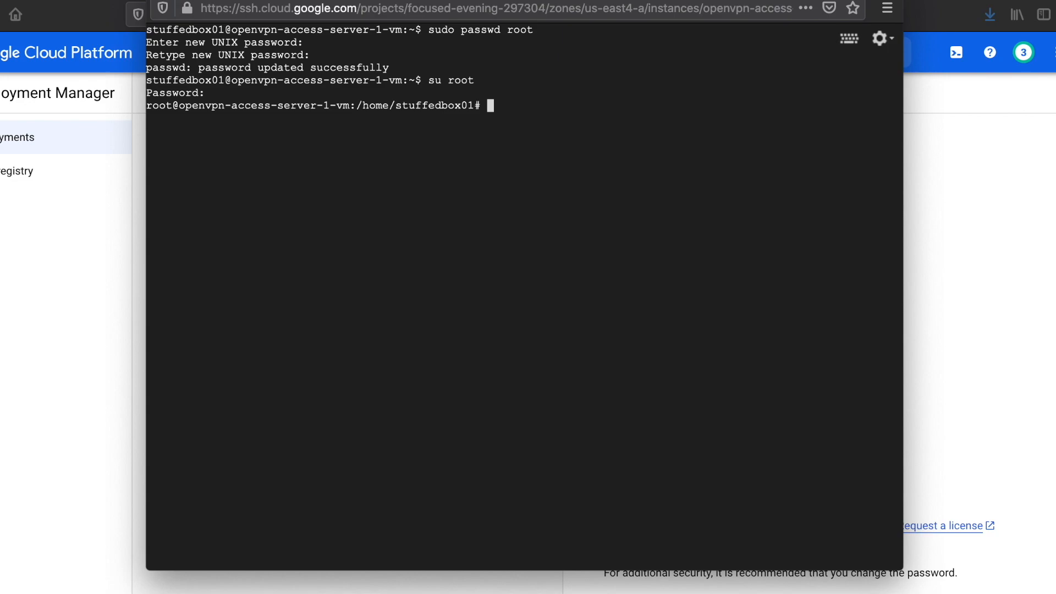
Run "passwd openvpn" and enter and retype a new password for the openvpn admin account
{"action": "type", "text": "passwd openvpn"}
{"action": "key", "text": "Return"}
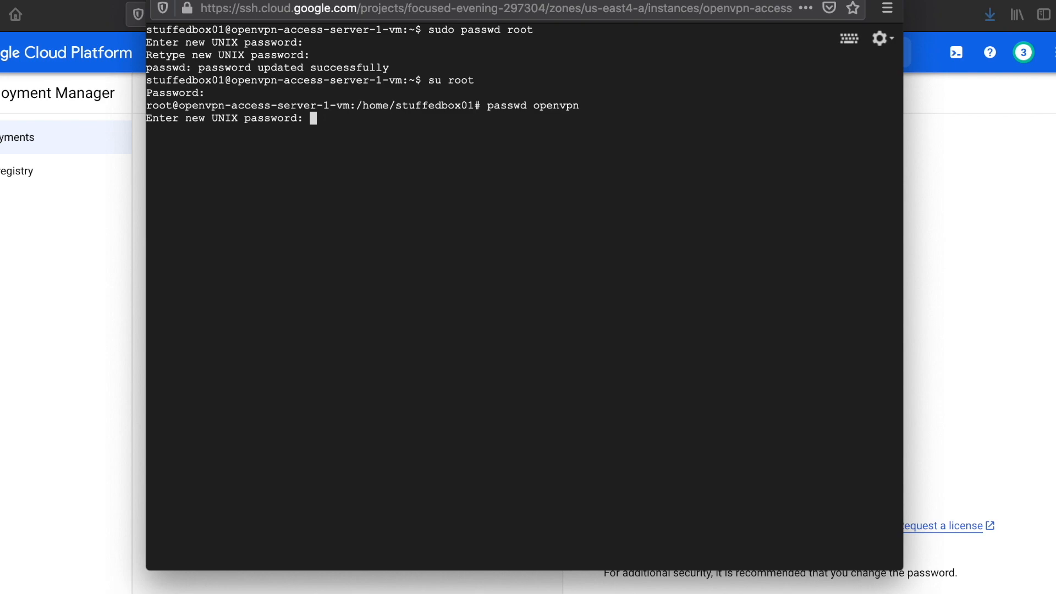
{"action": "key", "text": "Return"}
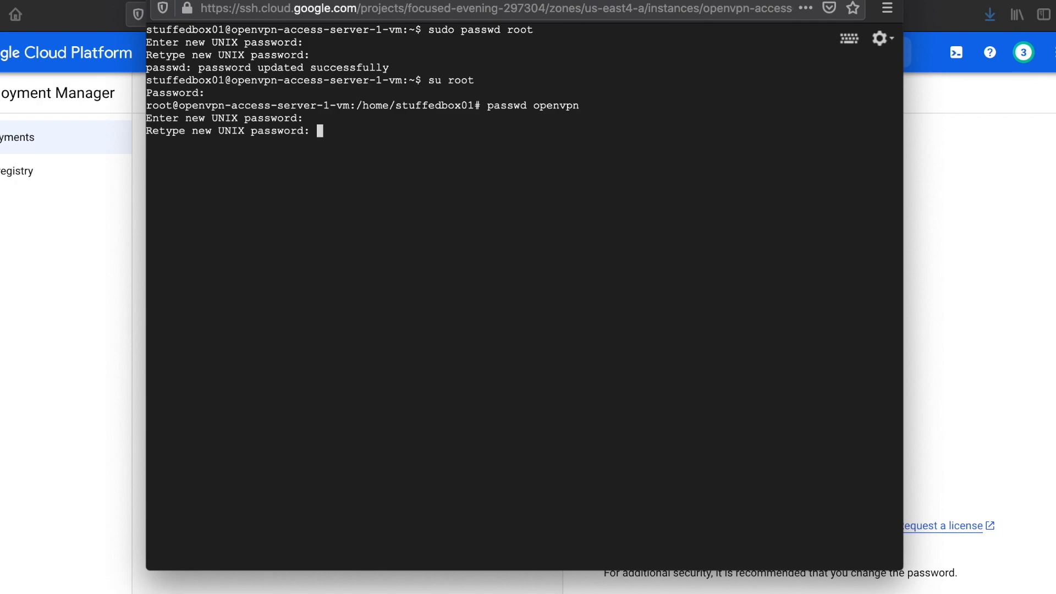
{"action": "key", "text": "Return"}
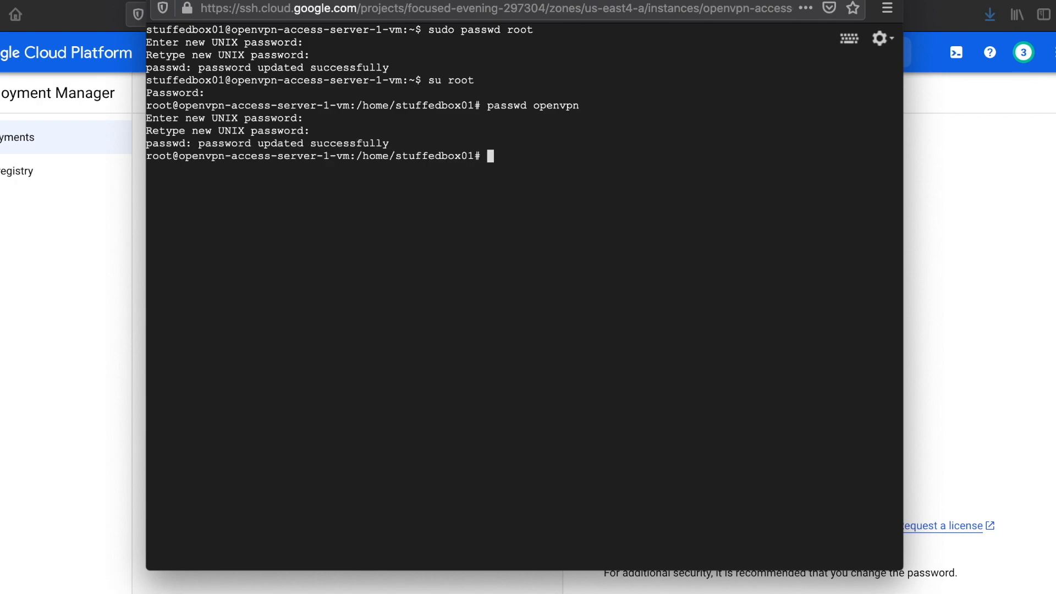
Exit the root shell and end the SSH session
{"action": "type", "text": "exit"}
{"action": "key", "text": "Return"}
{"action": "type", "text": "exit"}
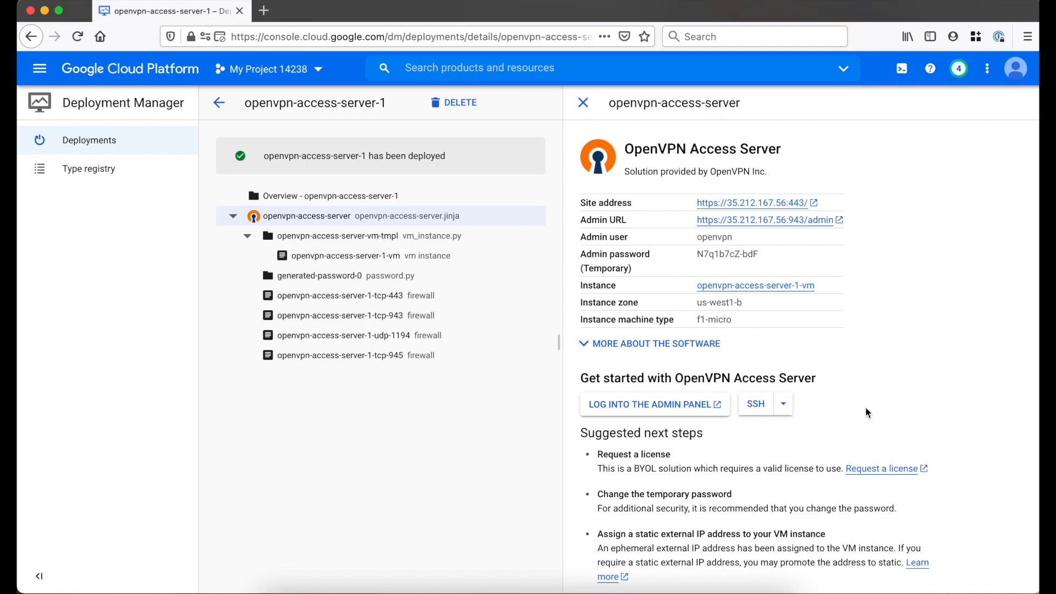
Open the server's Admin URL from the deployment details, continuing past the redirect notice and accepting the self-signed certificate risk
{"action": "left_click", "coordinate": [815, 222]}
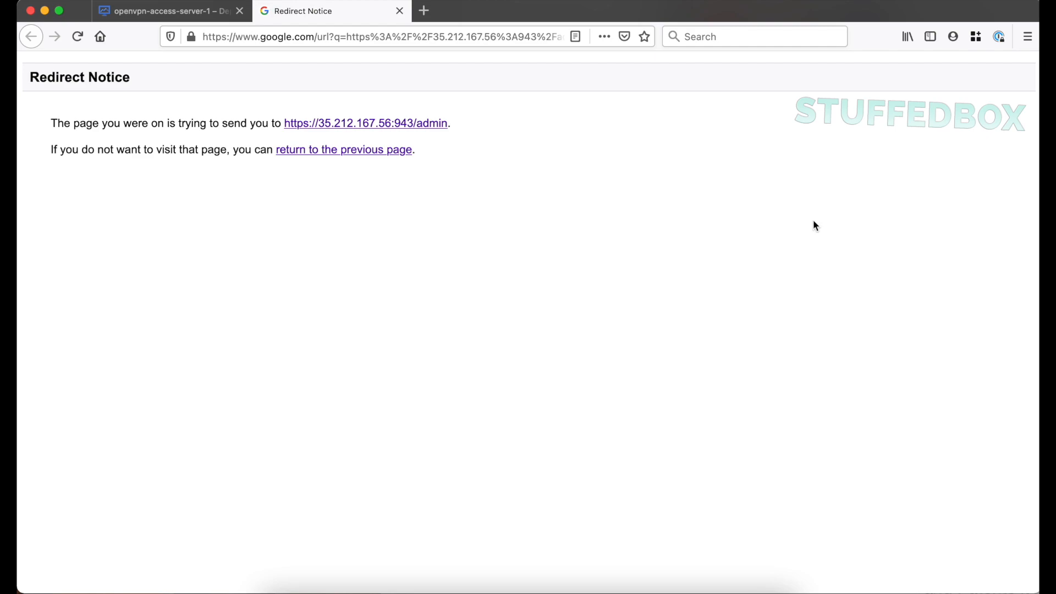
{"action": "left_click", "coordinate": [430, 124]}
{"action": "left_click", "coordinate": [755, 458]}
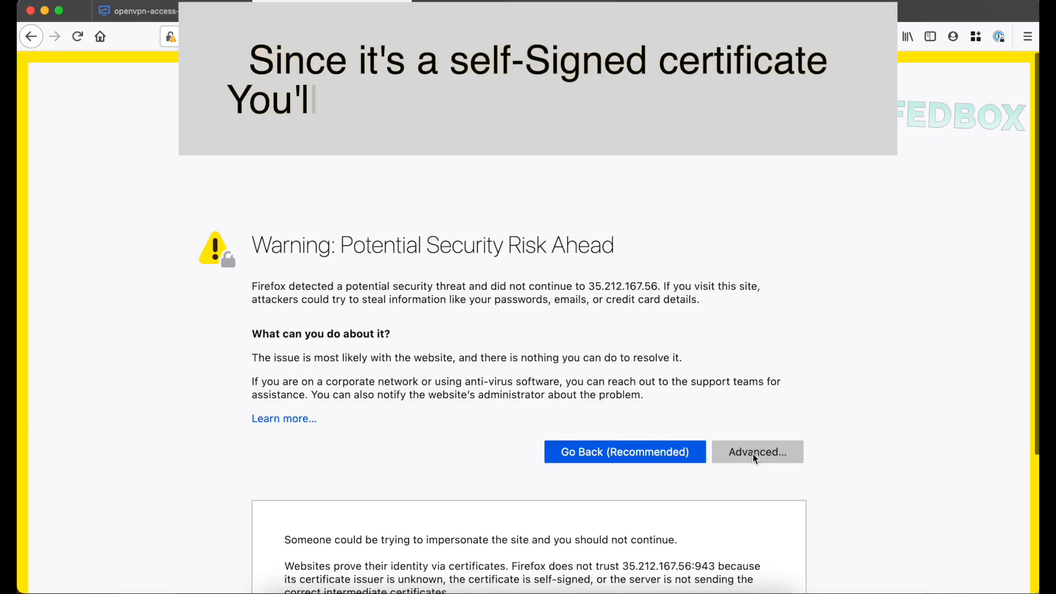
{"action": "left_click", "coordinate": [662, 532]}
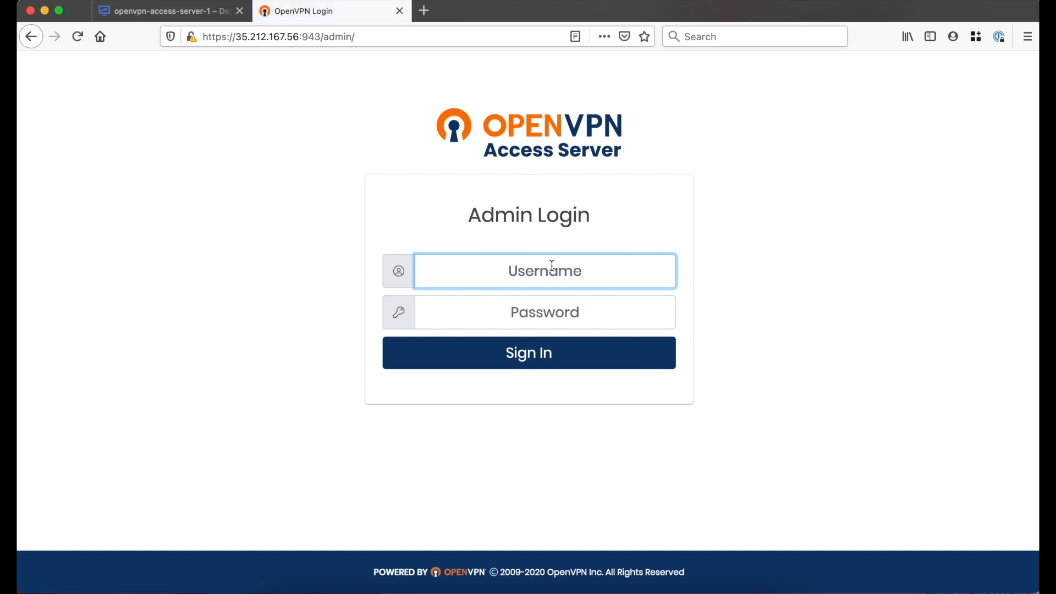
Sign in to the Access Server admin page with username openvpn and the admin account password
{"action": "type", "text": "openvpn"}
{"action": "key", "text": "Tab"}
{"action": "key", "text": "super+v"}
{"action": "left_click", "coordinate": [618, 361]}
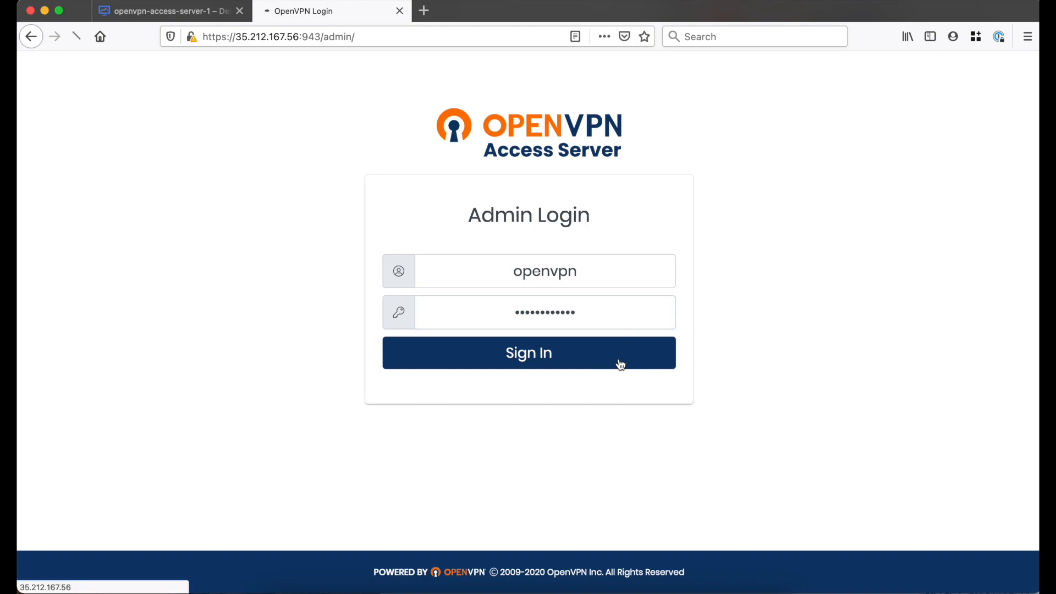
Agree to the OpenVPN Access Server End User License Agreement
{"action": "scroll", "coordinate": [573, 378], "scroll_direction": "down", "scroll_amount": 15}
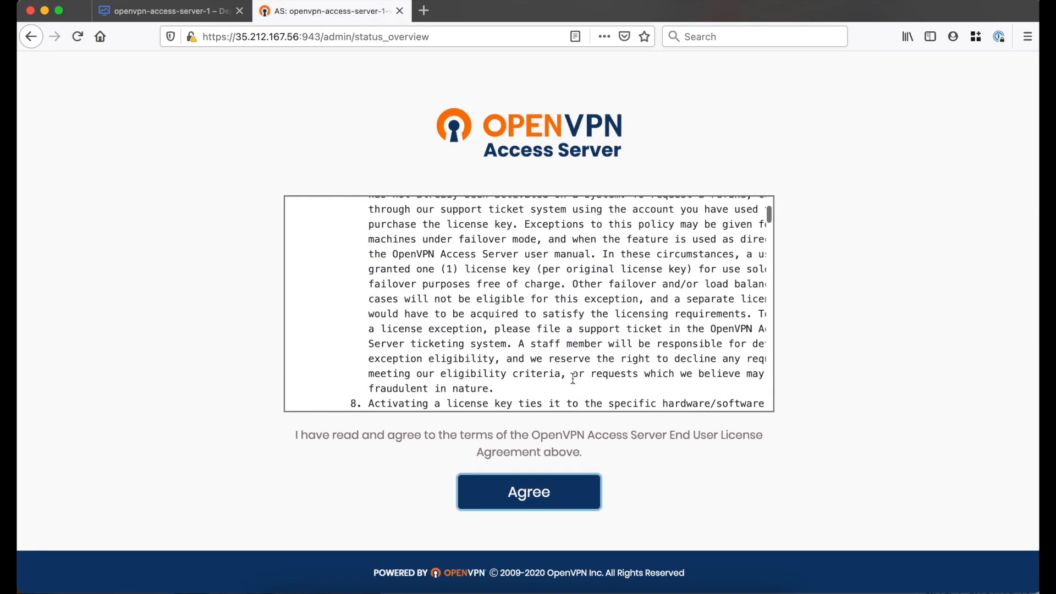
{"action": "scroll", "coordinate": [573, 378], "scroll_direction": "down", "scroll_amount": 10}
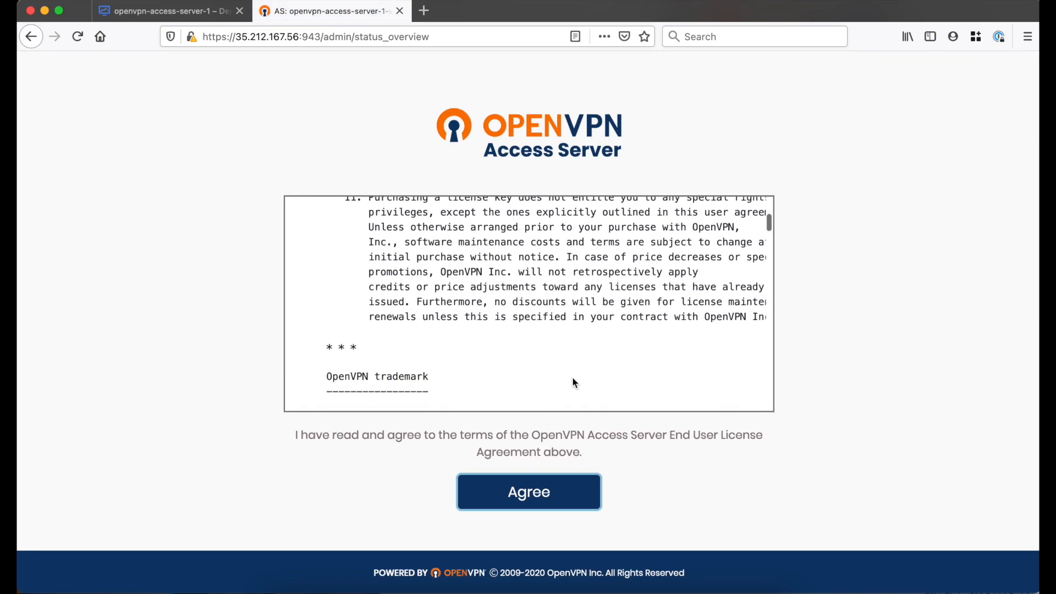
{"action": "left_click", "coordinate": [551, 490]}
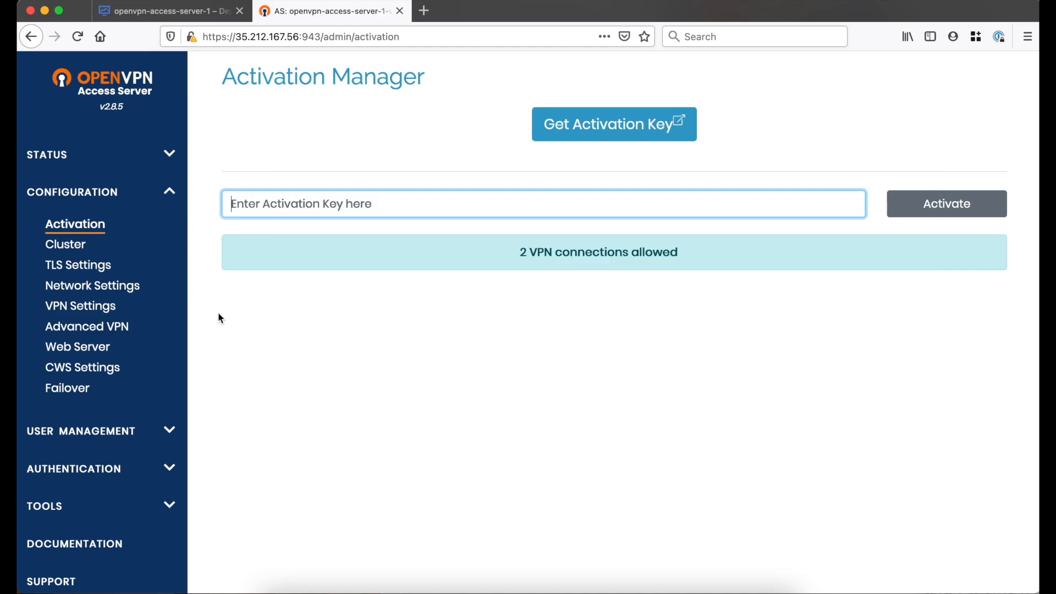
In the VPN Settings' Routing section, set client Internet traffic to be routed through the VPN to Yes
{"action": "left_click", "coordinate": [109, 310]}
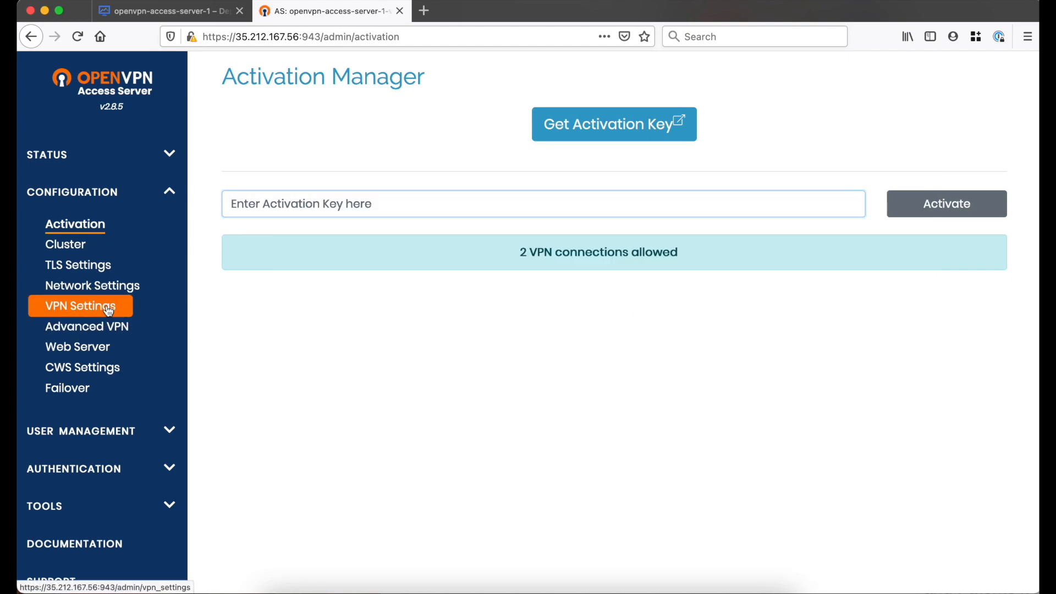
{"action": "scroll", "coordinate": [520, 405], "scroll_direction": "down", "scroll_amount": 5}
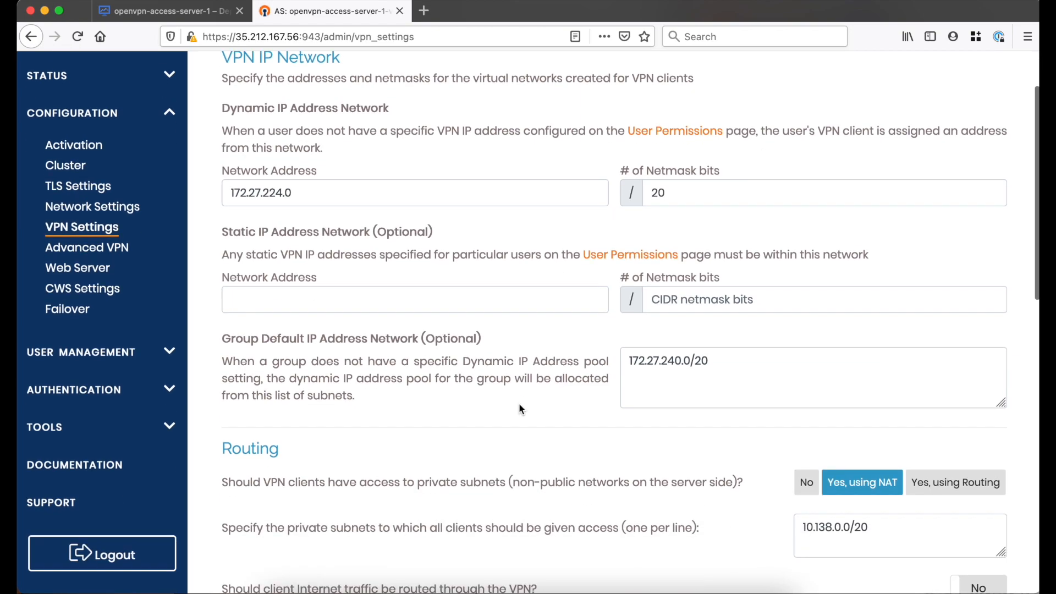
{"action": "scroll", "coordinate": [520, 409], "scroll_direction": "down", "scroll_amount": 8}
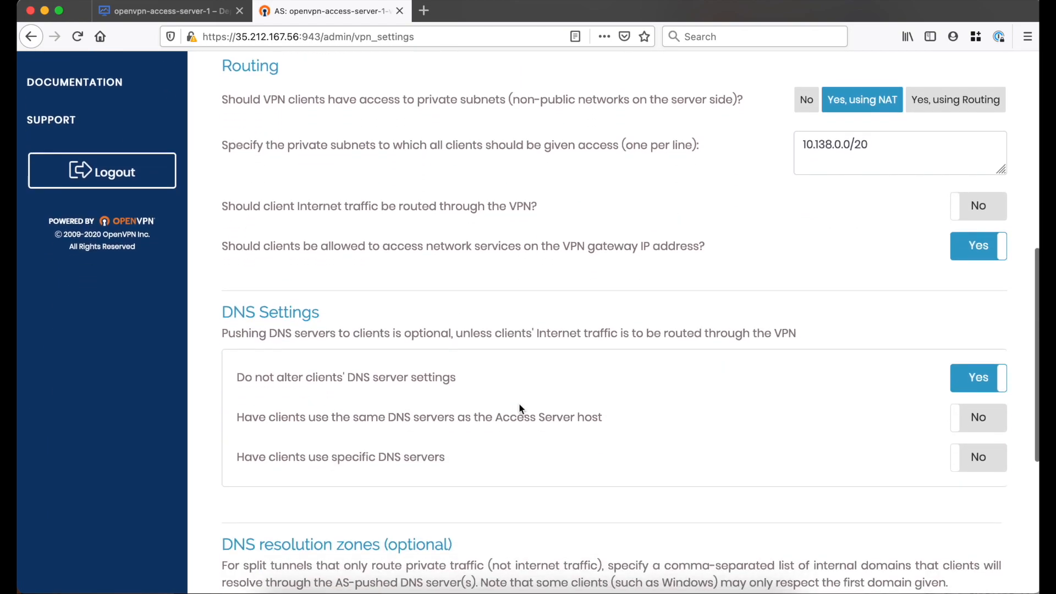
{"action": "left_click_drag", "start_coordinate": [272, 197], "coordinate": [542, 196]}
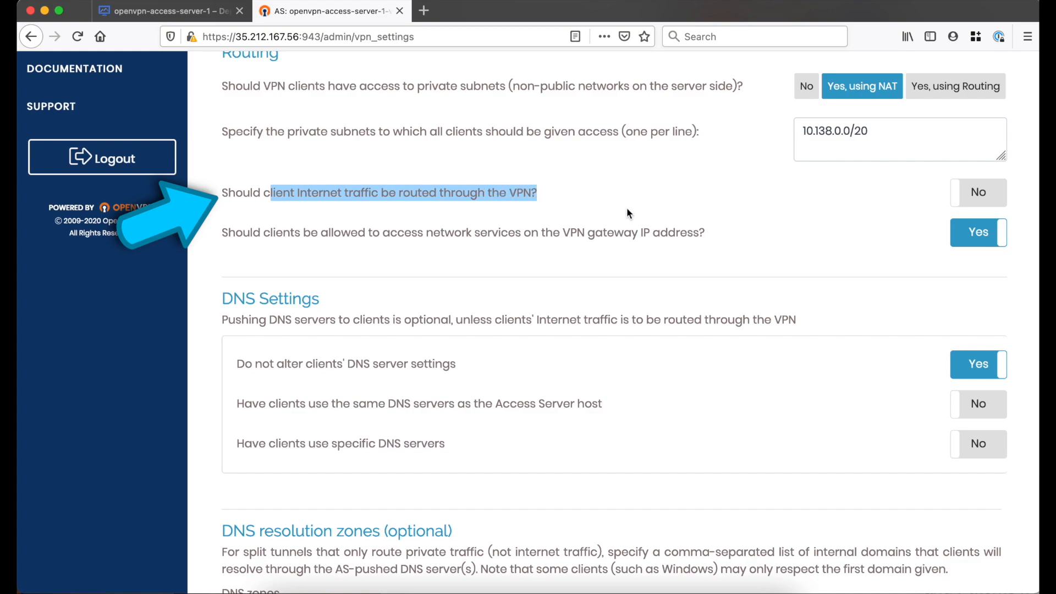
{"action": "left_click", "coordinate": [984, 196]}
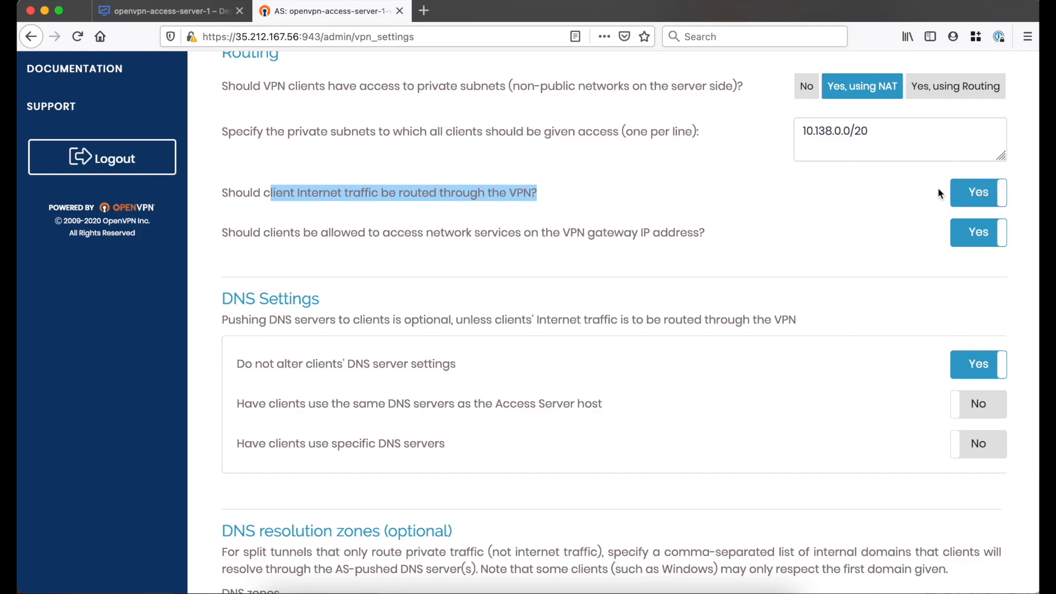
{"action": "left_click", "coordinate": [867, 201]}
In the DNS Settings, set "Have clients use specific DNS servers" to Yes
{"action": "scroll", "coordinate": [867, 202], "scroll_direction": "down", "scroll_amount": 1}
{"action": "scroll", "coordinate": [868, 205], "scroll_direction": "down", "scroll_amount": 5}
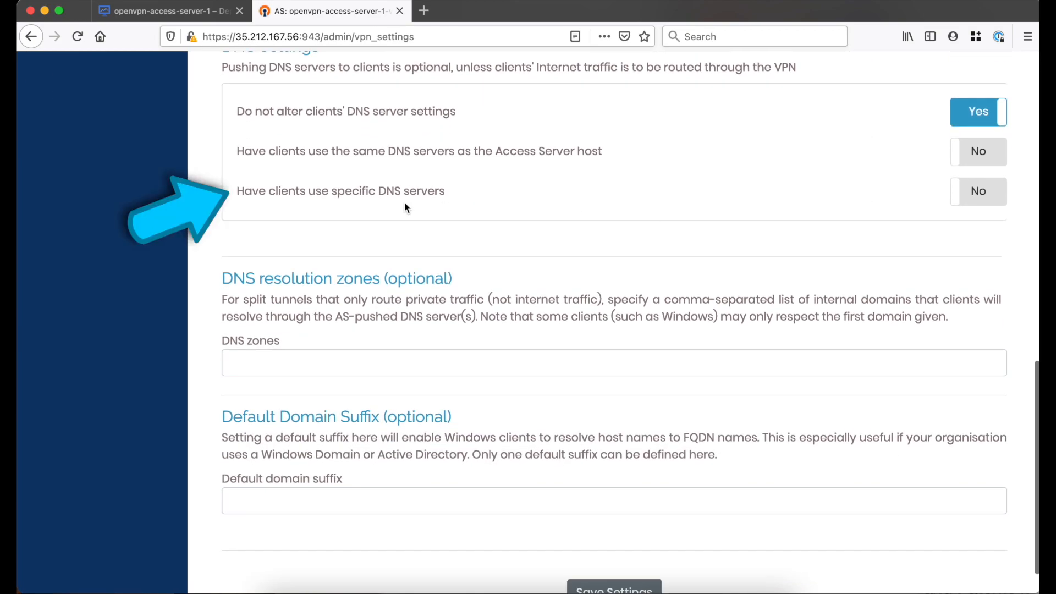
{"action": "left_click", "coordinate": [988, 205]}
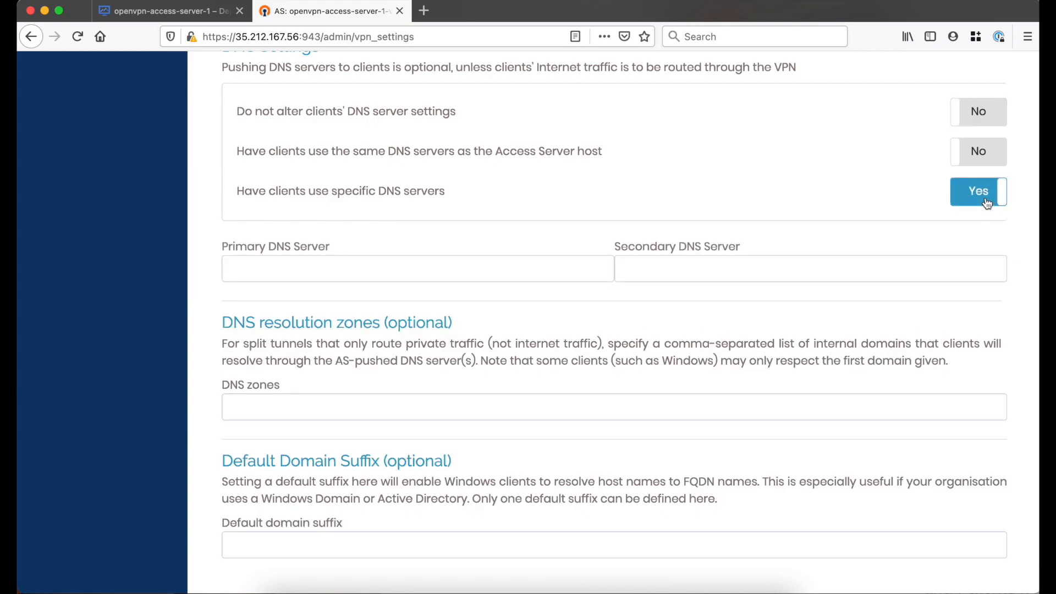
{"action": "scroll", "coordinate": [986, 198], "scroll_direction": "down", "scroll_amount": 1}
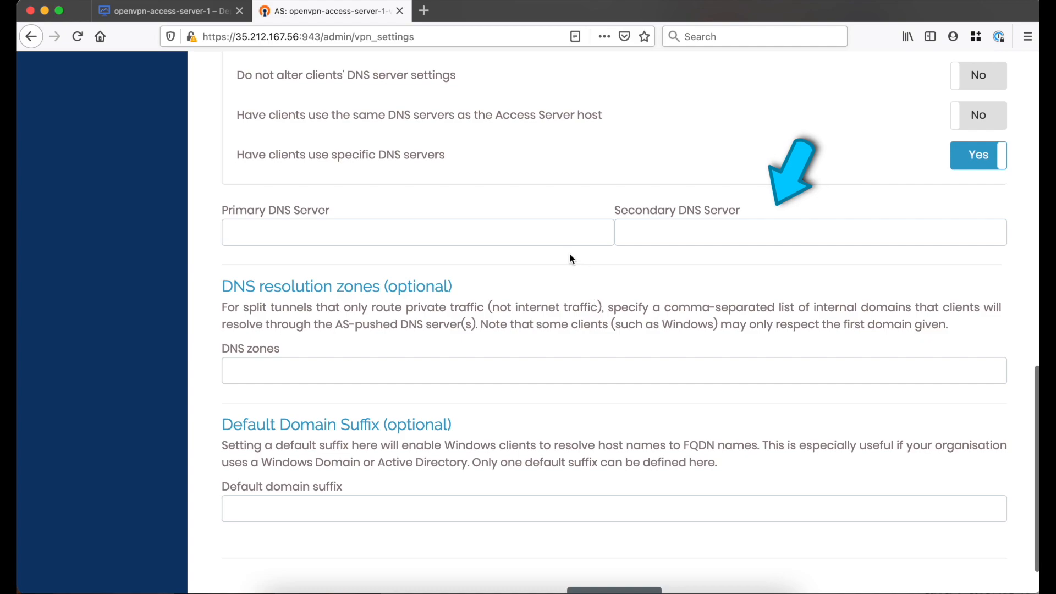
Set the primary DNS server to 8.8.8.8 and the secondary DNS server to 8.8.4.4
{"action": "left_click", "coordinate": [570, 237]}
{"action": "type", "text": "8"}
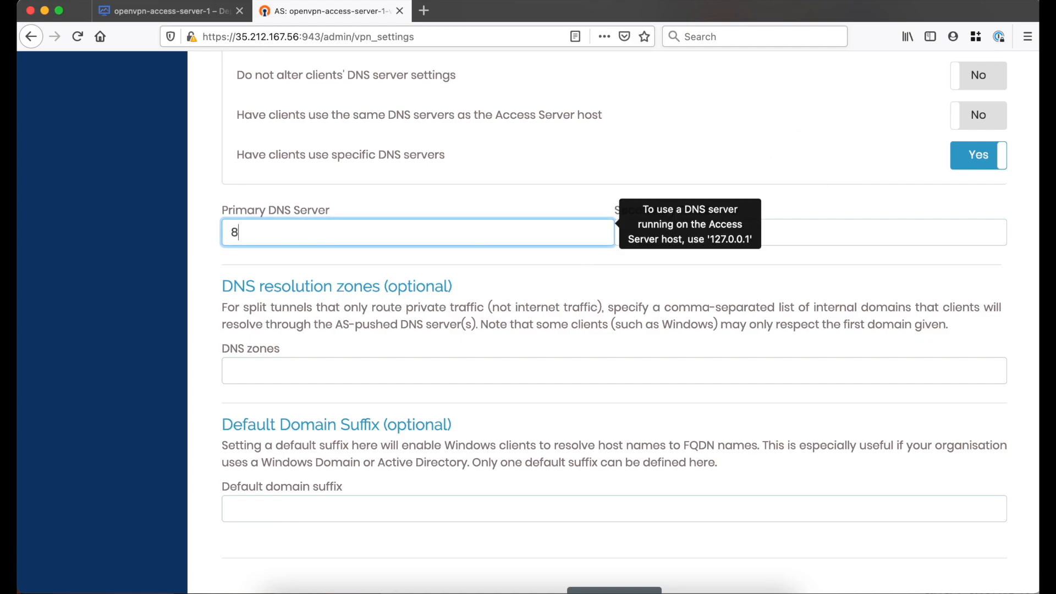
{"action": "type", "text": ".8.8.8"}
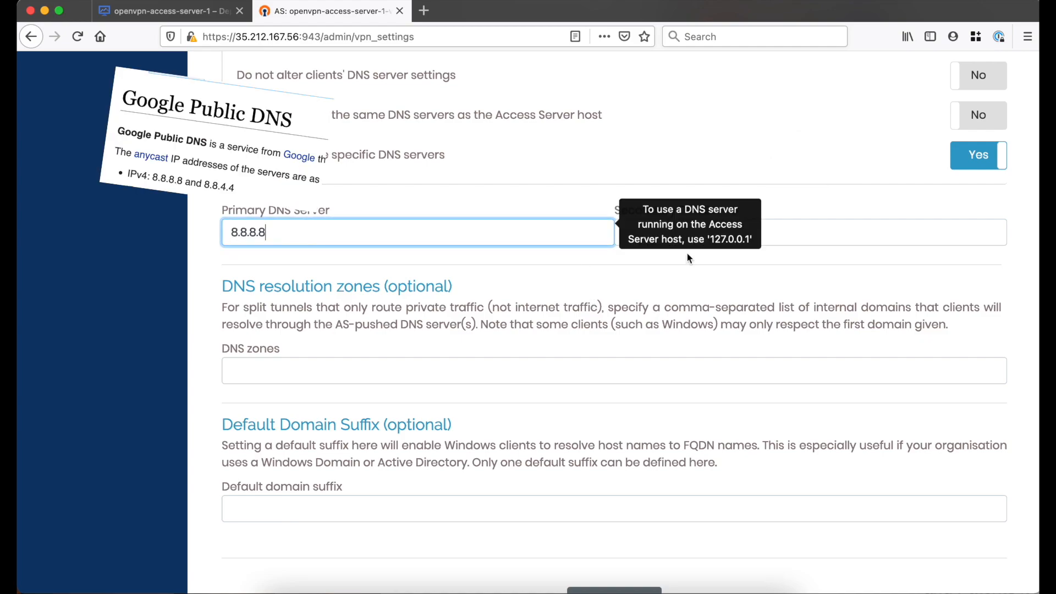
{"action": "left_click", "coordinate": [847, 229]}
{"action": "type", "text": "8"}
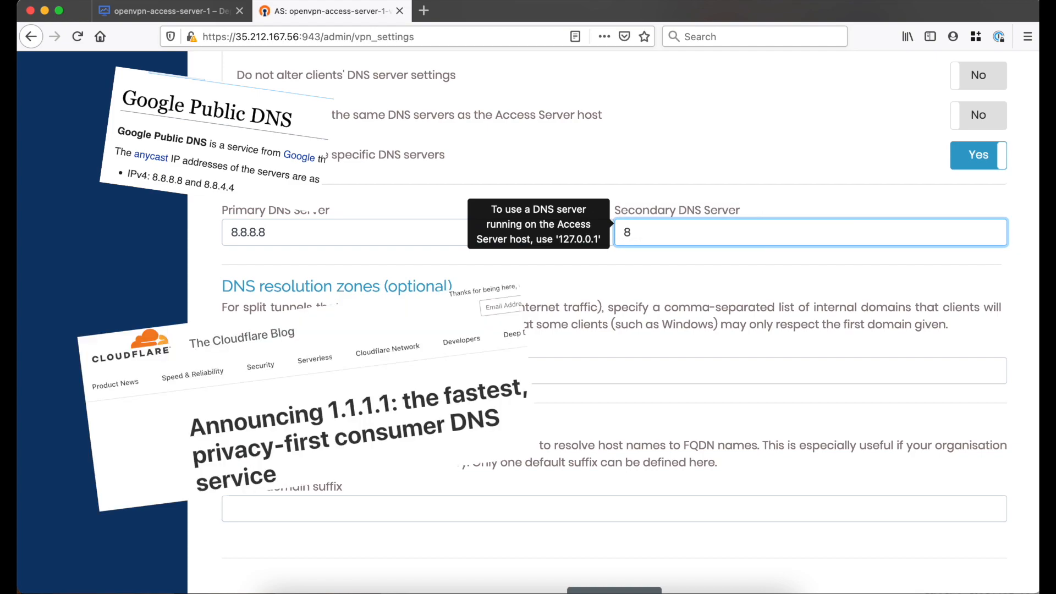
{"action": "type", "text": ".8.4.4"}
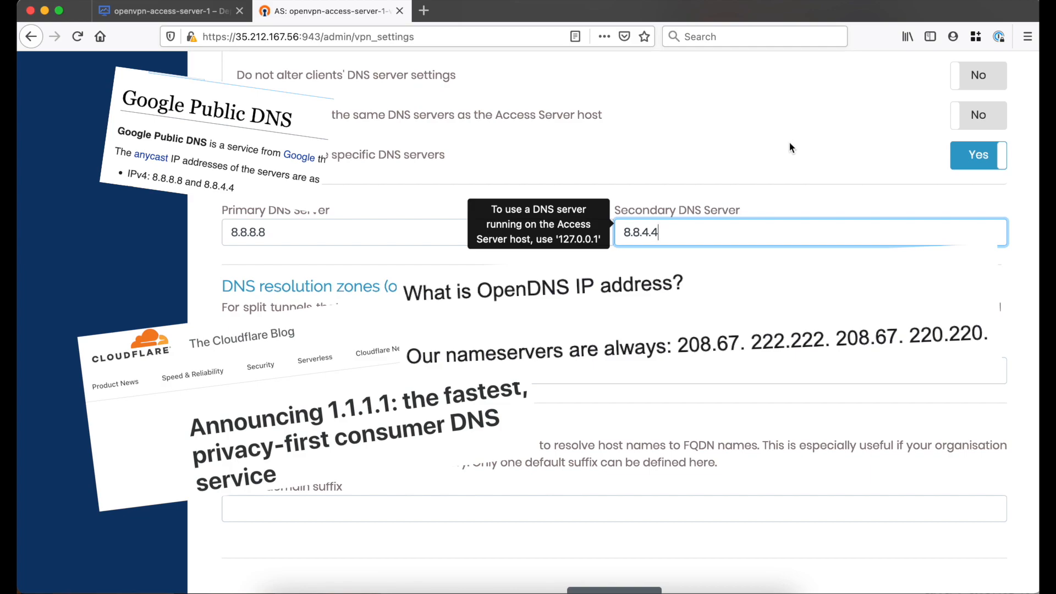
Set the primary DNS server to 9.9.9.9 and the secondary DNS server to 149.112.112.112
{"action": "key", "text": "shift+Tab"}
{"action": "type", "text": "9.9.9"}
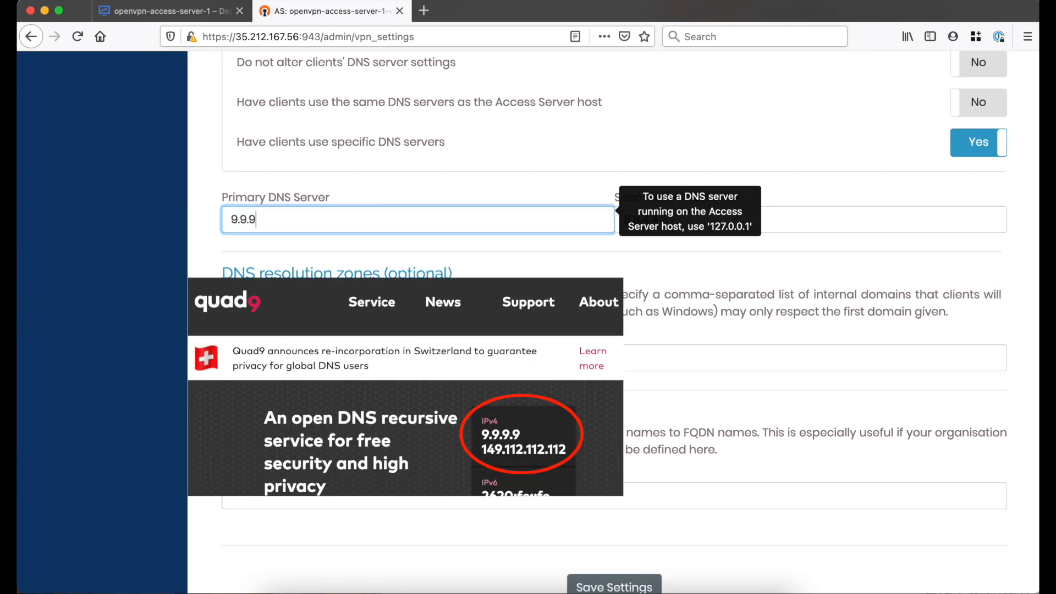
{"action": "type", "text": ".9"}
{"action": "key", "text": "Tab"}
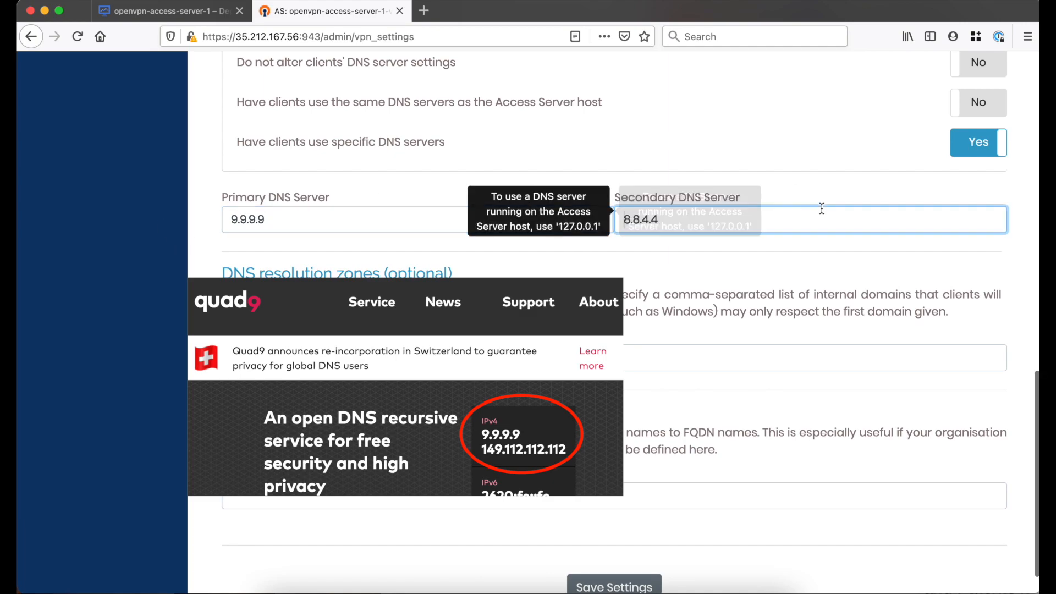
{"action": "type", "text": "149.112.112.112"}
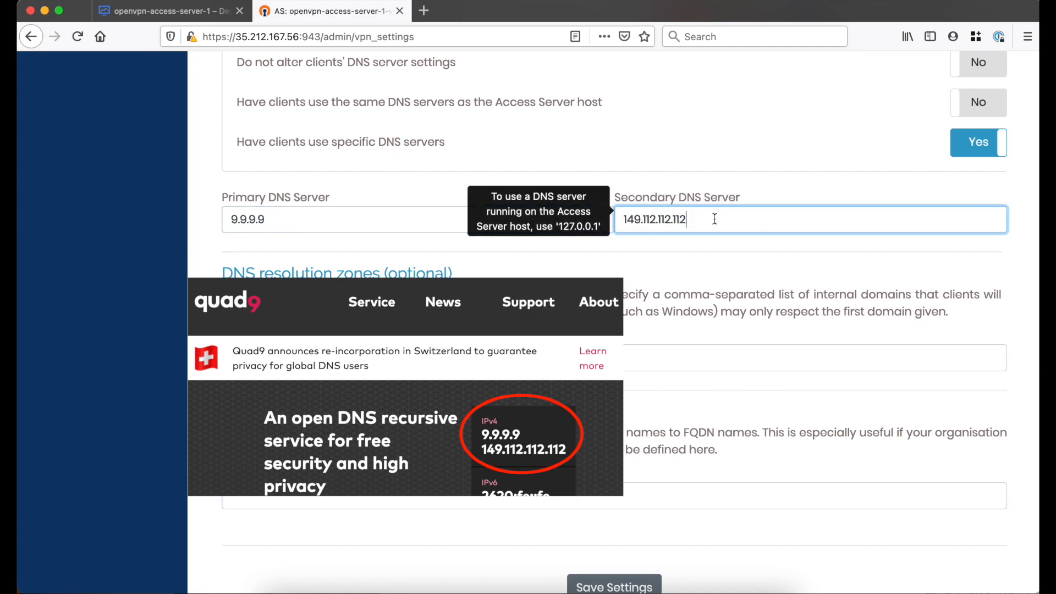
Save the VPN settings and apply the changes to the running server
{"action": "left_click", "coordinate": [709, 280]}
{"action": "scroll", "coordinate": [709, 283], "scroll_direction": "down", "scroll_amount": 1}
{"action": "left_click", "coordinate": [615, 551]}
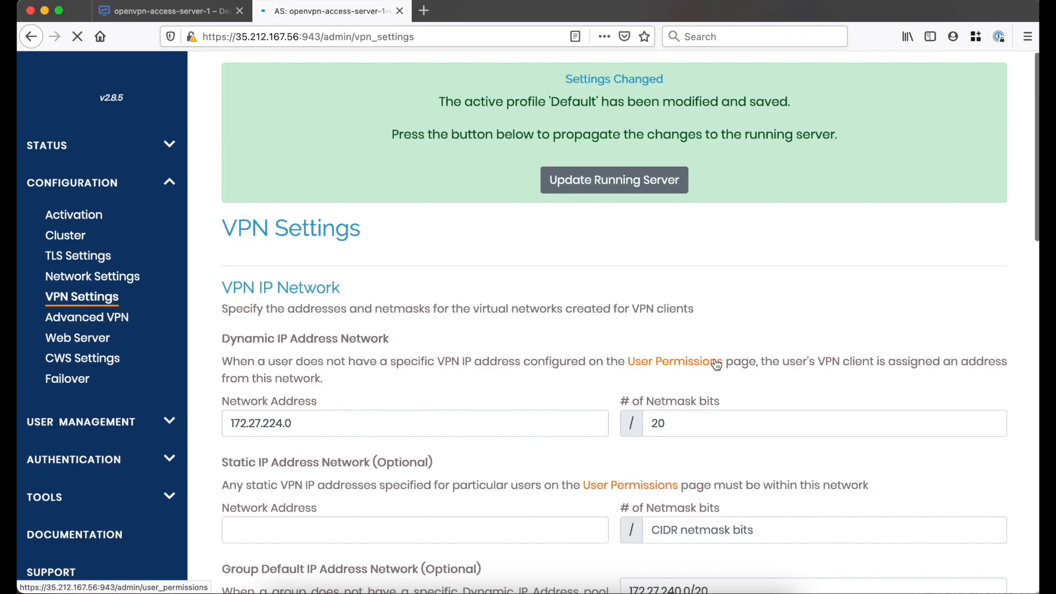
{"action": "left_click", "coordinate": [647, 186]}
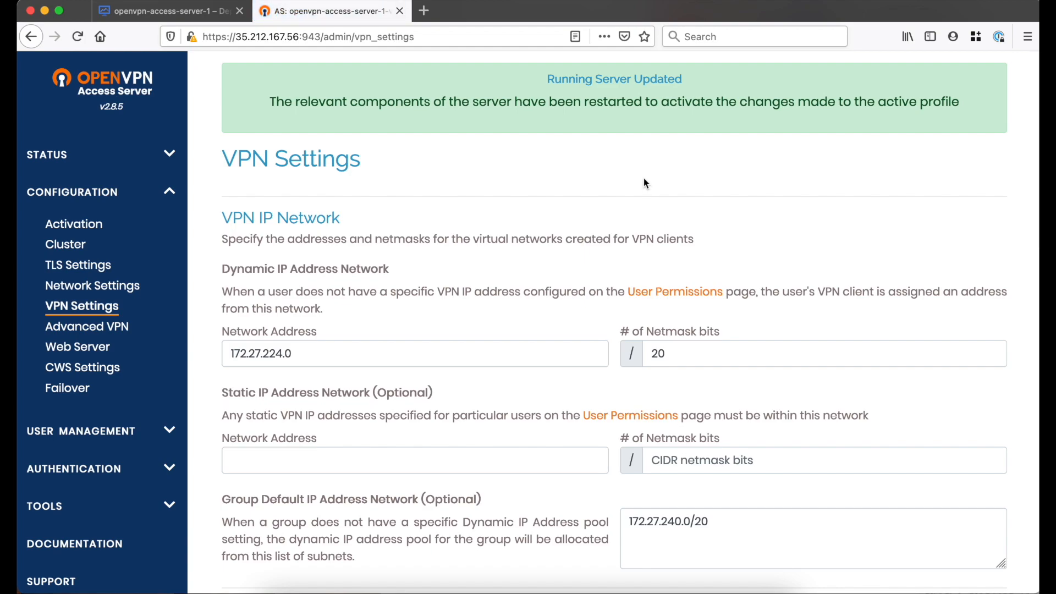
Add a user named stuffedbox in User Permissions, saving the record and updating the running server
{"action": "left_click", "coordinate": [79, 431]}
{"action": "left_click", "coordinate": [102, 263]}
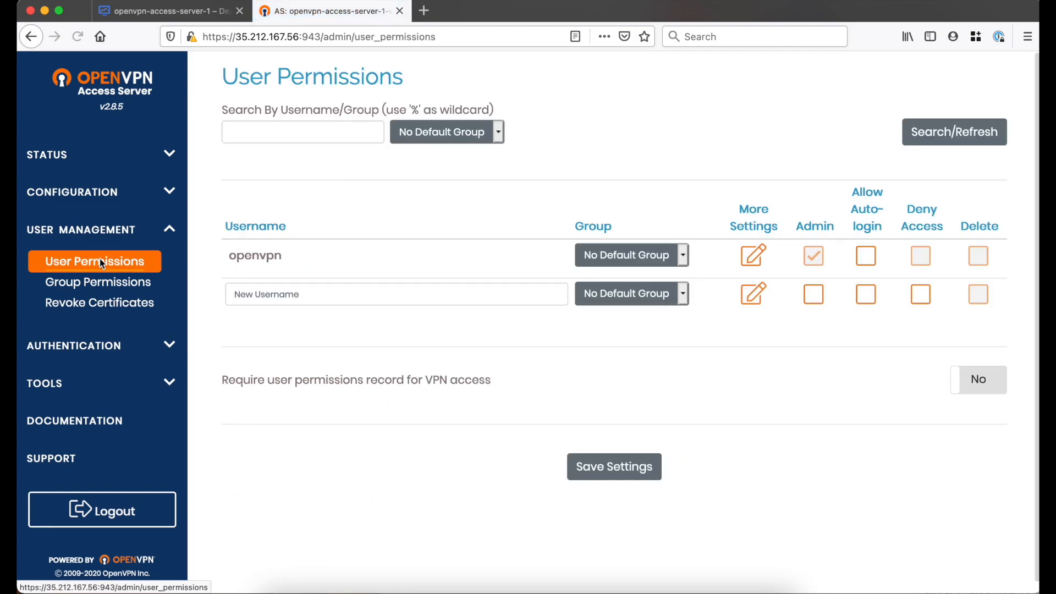
{"action": "left_click", "coordinate": [341, 293]}
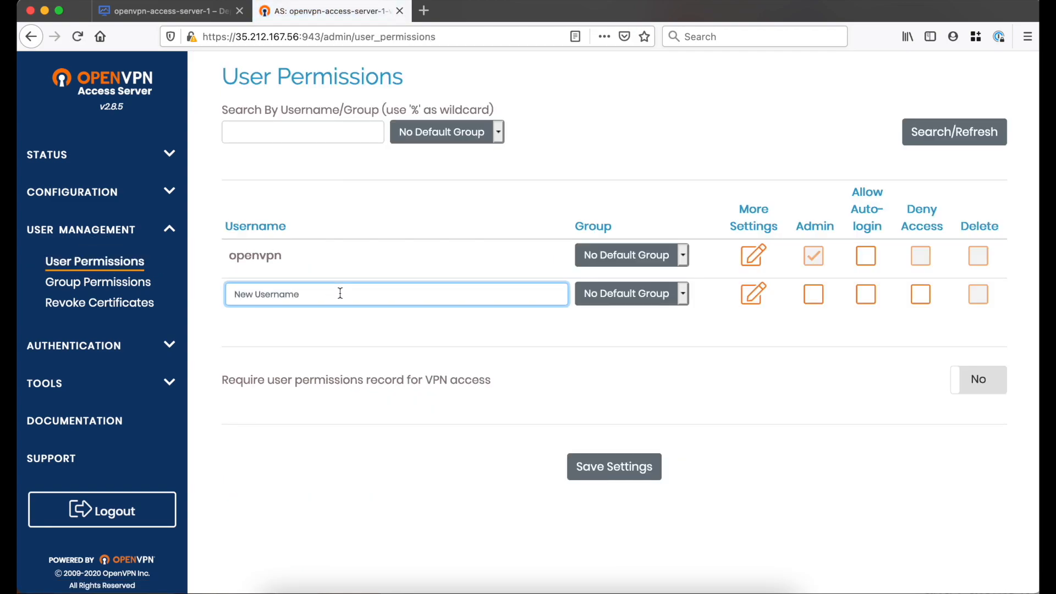
{"action": "type", "text": "stuffedbox"}
{"action": "left_click", "coordinate": [471, 355]}
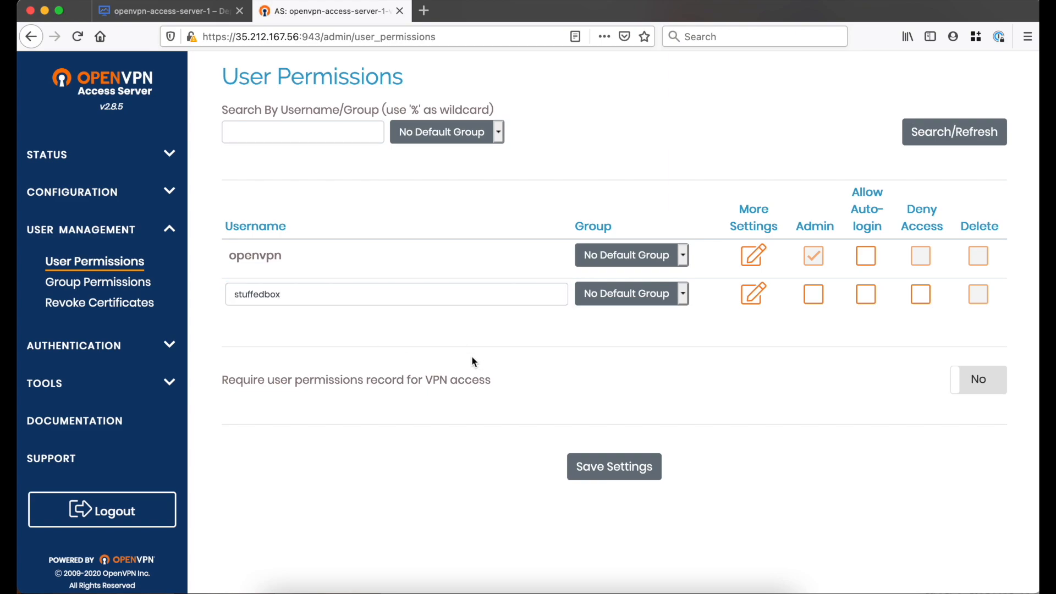
{"action": "left_click", "coordinate": [615, 473]}
{"action": "scroll", "coordinate": [622, 465], "scroll_direction": "down", "scroll_amount": 2}
{"action": "left_click", "coordinate": [615, 164]}
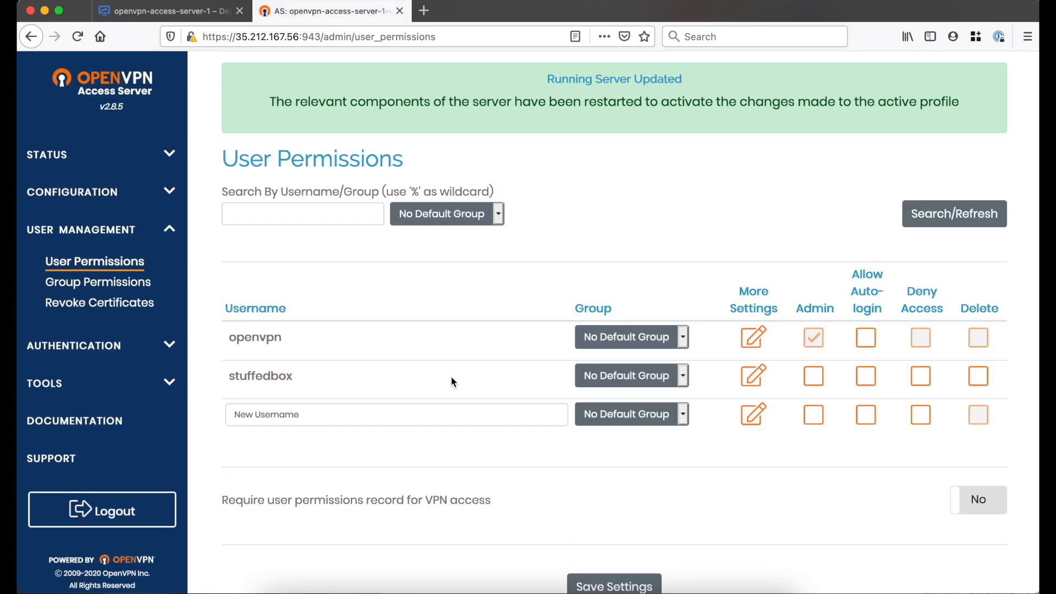
Set a local password in the stuffedbox user's settings, saving it and updating the running server
{"action": "left_click", "coordinate": [754, 377]}
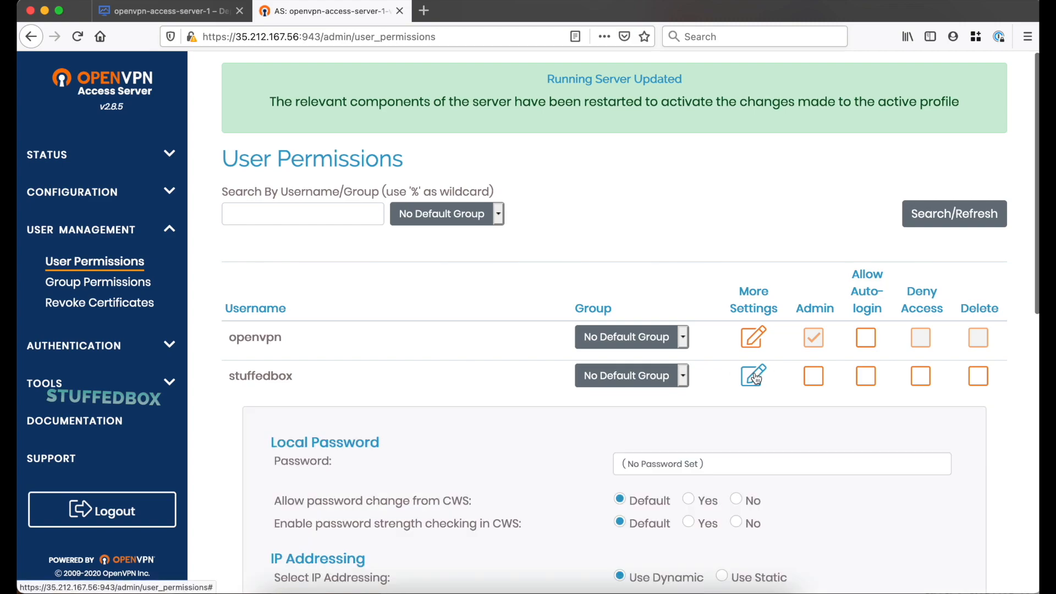
{"action": "scroll", "coordinate": [755, 376], "scroll_direction": "down", "scroll_amount": 6}
{"action": "left_click", "coordinate": [736, 167]}
{"action": "type", "text": "•••••••"}
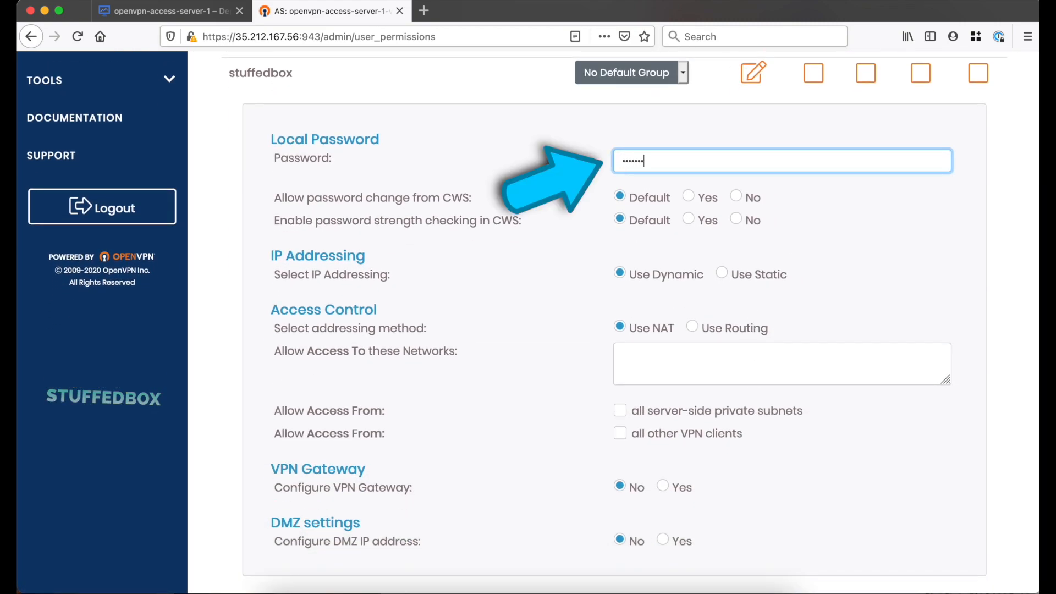
{"action": "type", "text": "••"}
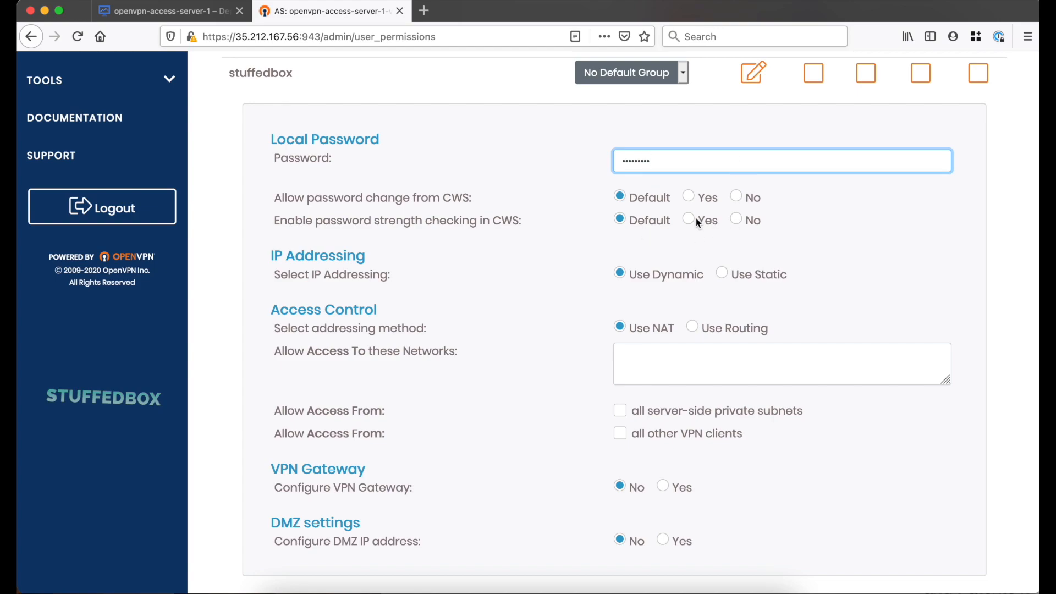
{"action": "scroll", "coordinate": [696, 218], "scroll_direction": "down", "scroll_amount": 3}
{"action": "scroll", "coordinate": [876, 395], "scroll_direction": "down", "scroll_amount": 2}
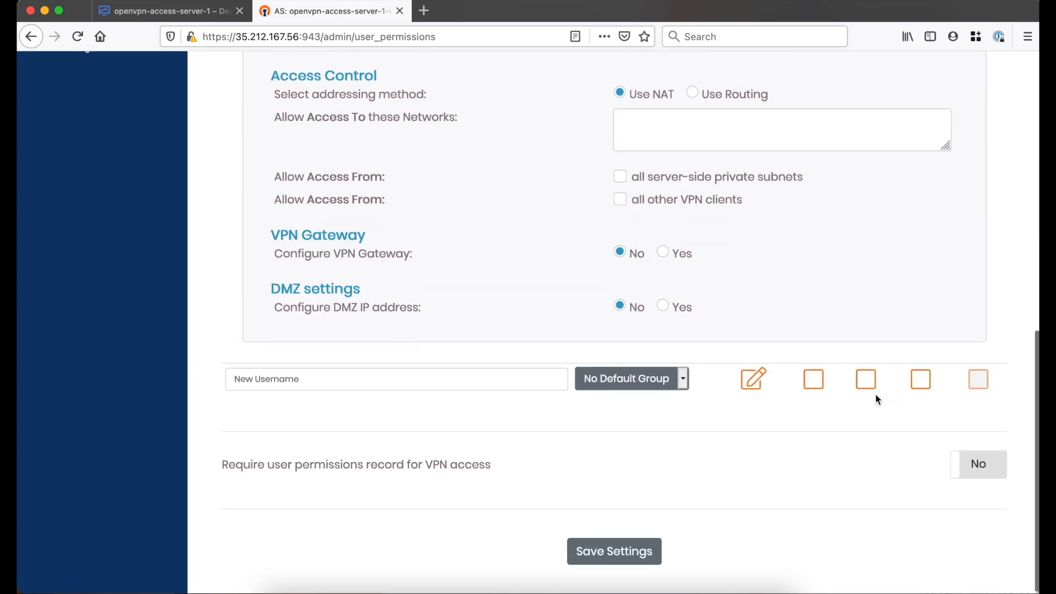
{"action": "left_click", "coordinate": [648, 539]}
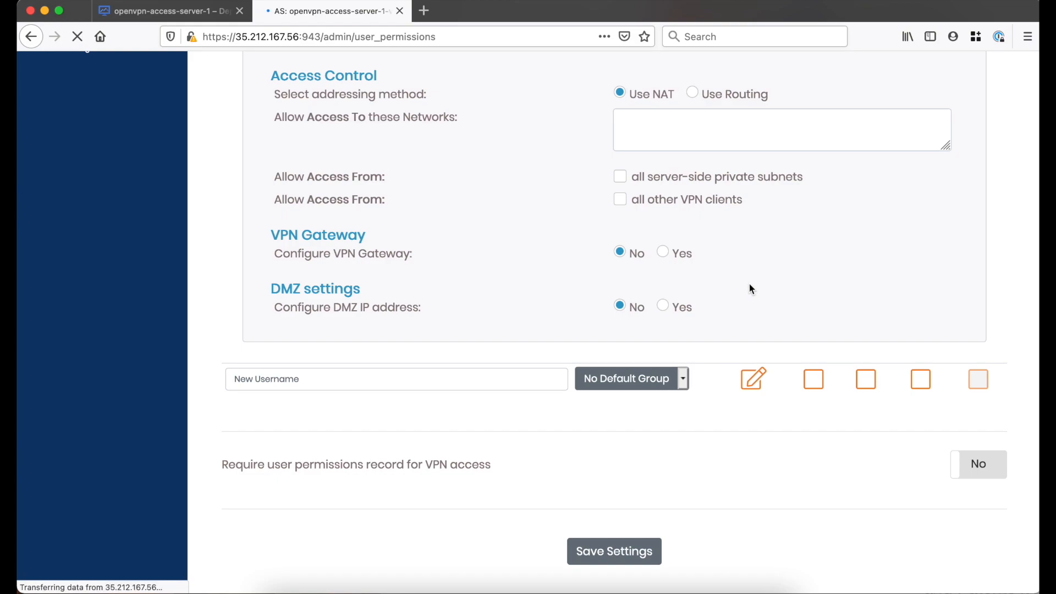
{"action": "left_click", "coordinate": [622, 183]}
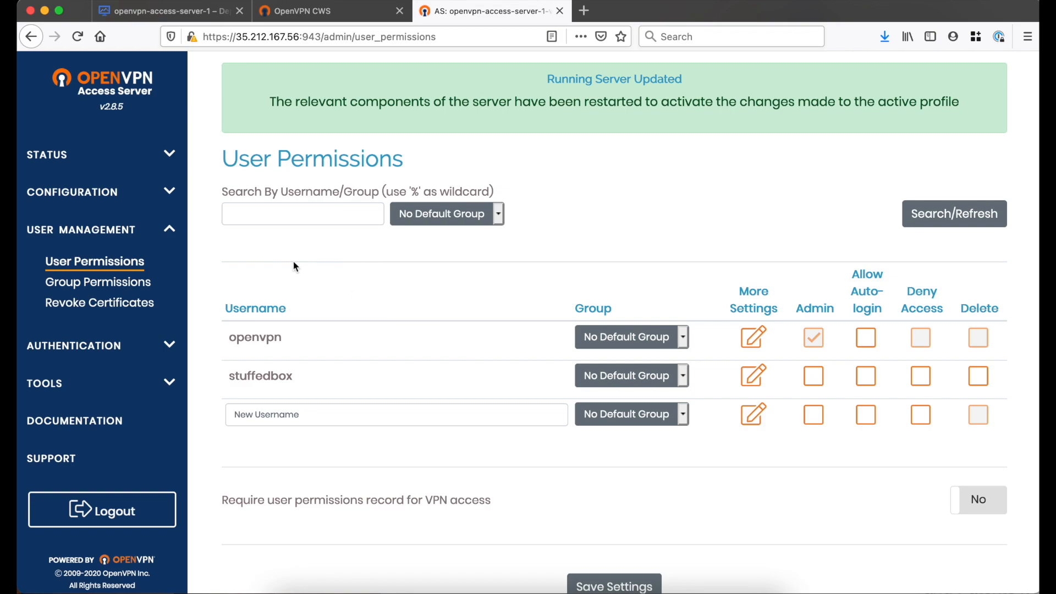
In the Network Settings, set the hostname or IP address to 35.212.167.56, then save and update the running server
{"action": "left_click", "coordinate": [76, 198]}
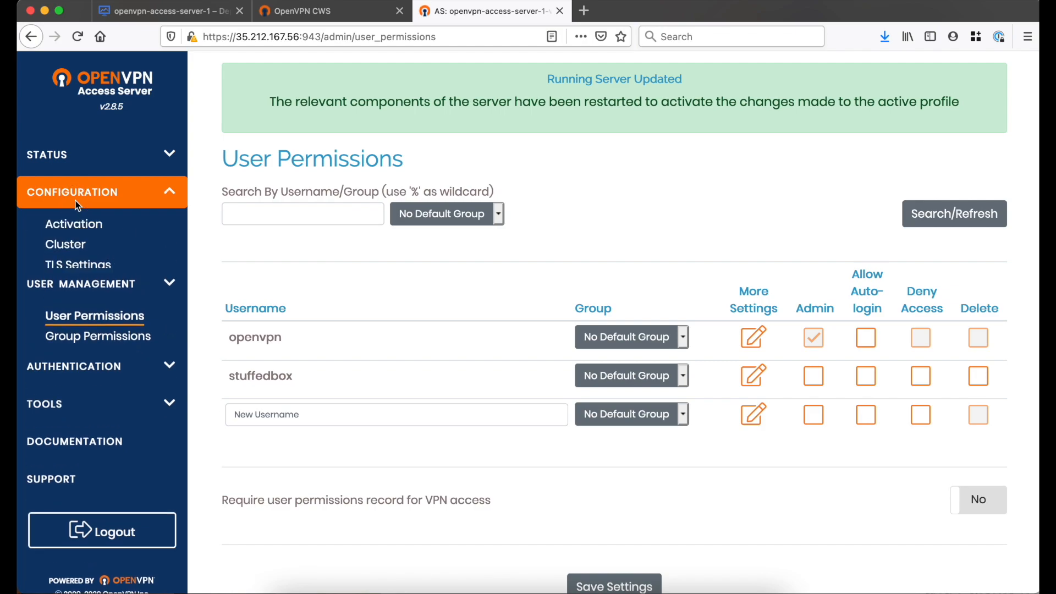
{"action": "left_click", "coordinate": [105, 296]}
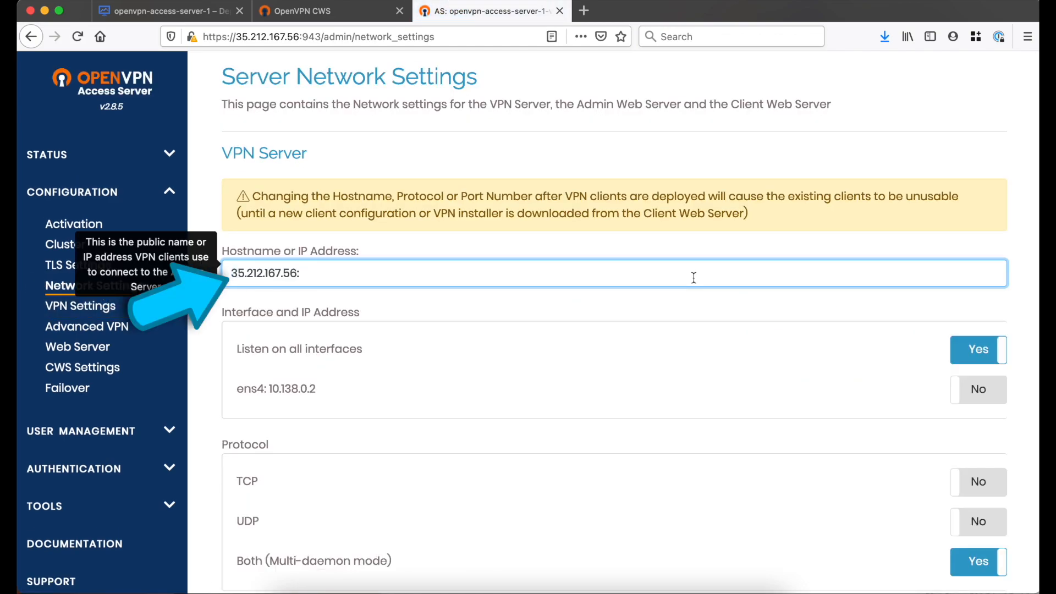
{"action": "key", "text": "BackSpace"}
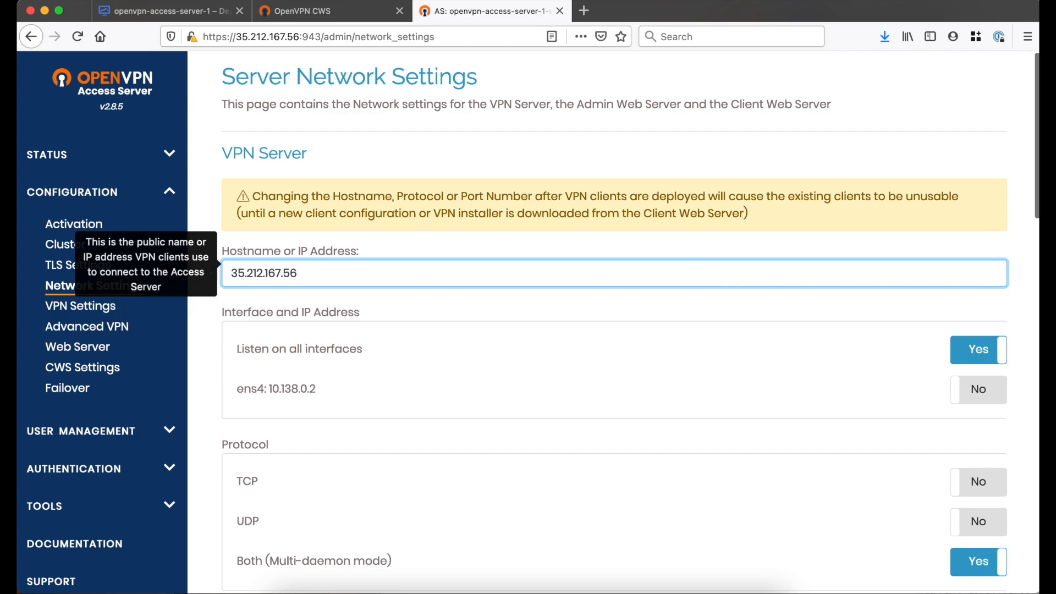
{"action": "scroll", "coordinate": [849, 396], "scroll_direction": "down", "scroll_amount": 10}
{"action": "left_click", "coordinate": [614, 551]}
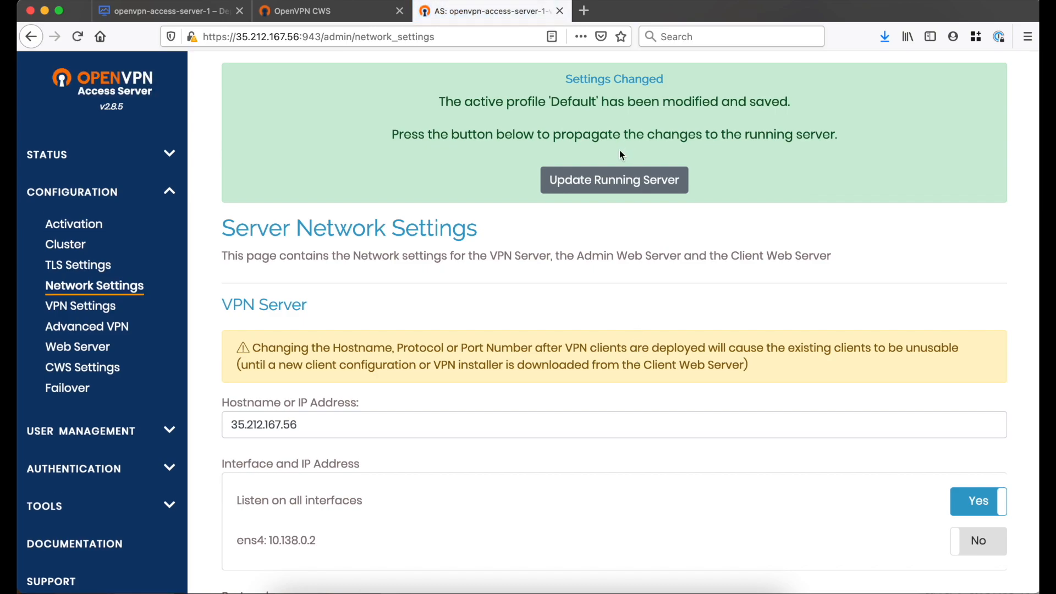
{"action": "left_click", "coordinate": [606, 182]}
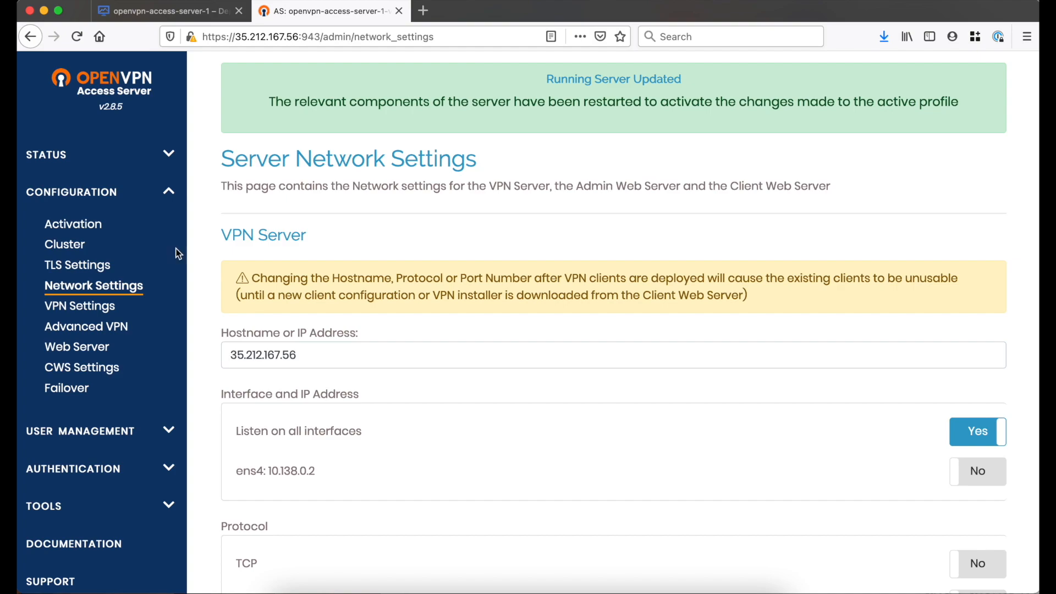
Restart the VPN services from the Status Overview by stopping and starting them
{"action": "left_click", "coordinate": [108, 158]}
{"action": "left_click", "coordinate": [99, 192]}
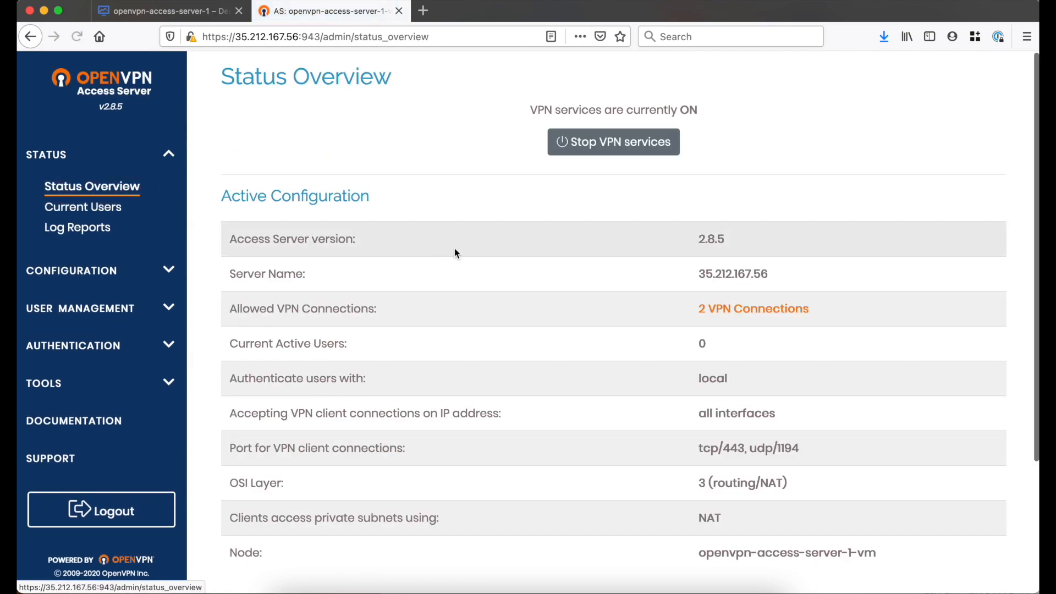
{"action": "left_click", "coordinate": [621, 147]}
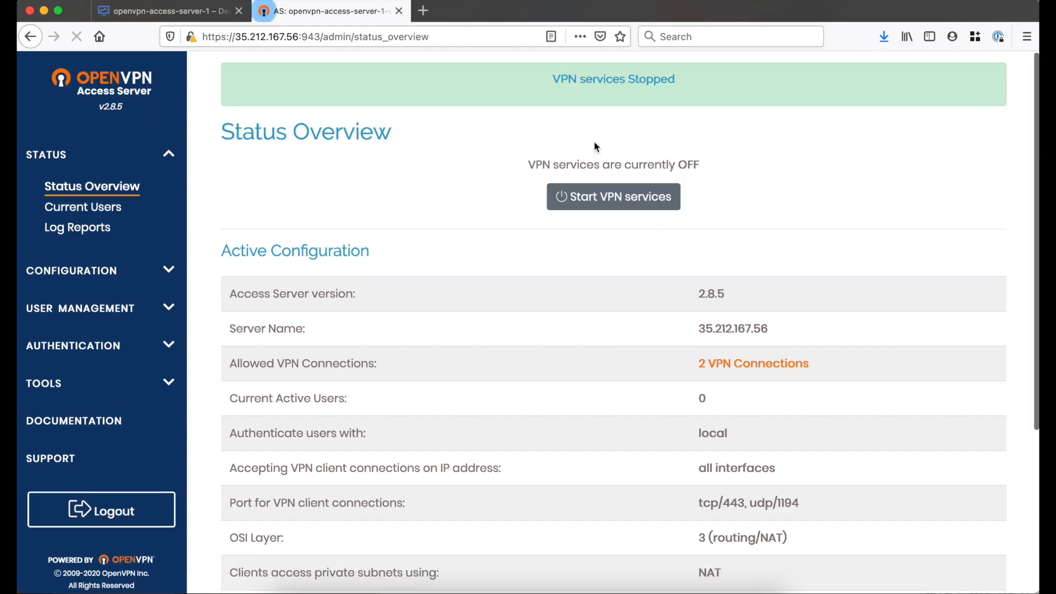
{"action": "left_click", "coordinate": [649, 208]}
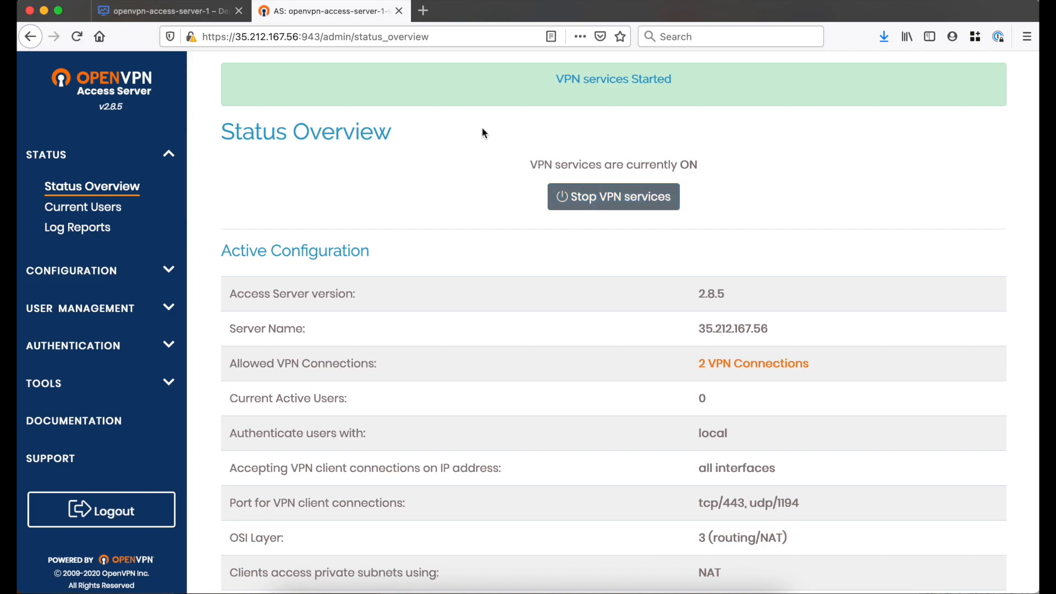
Open the Site address from the Google Cloud deployment details and sign in as stuffedbox with the user's password
{"action": "left_click", "coordinate": [166, 11]}
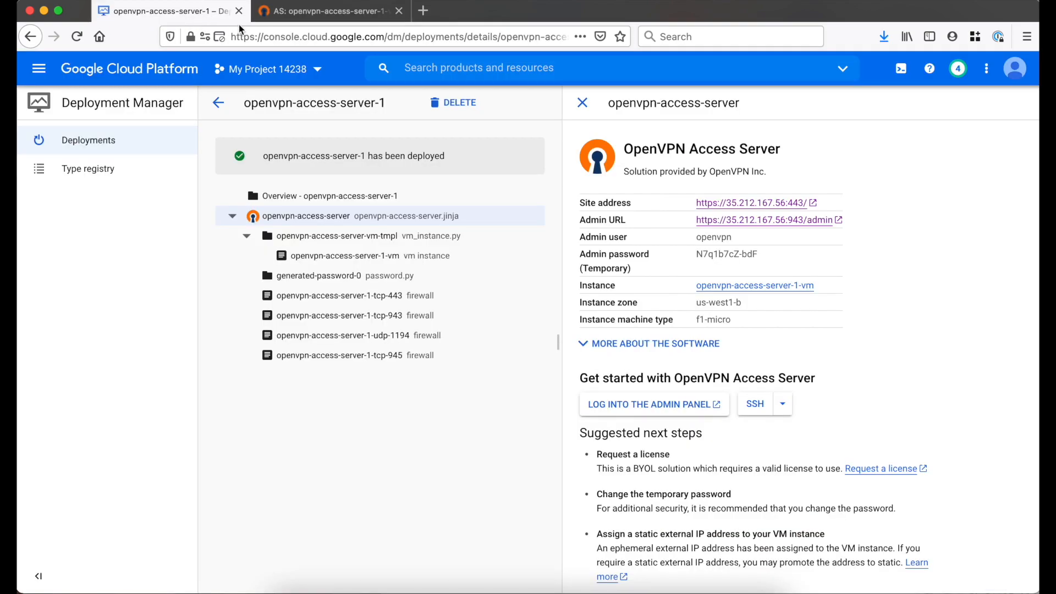
{"action": "left_click", "coordinate": [784, 204]}
{"action": "left_click", "coordinate": [395, 126]}
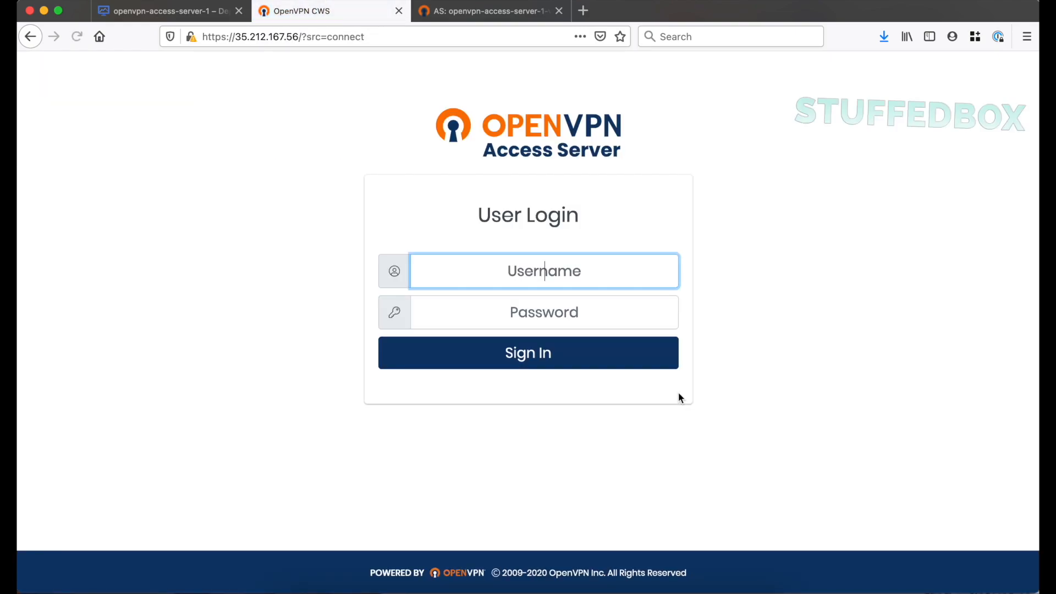
{"action": "type", "text": "stuffedbox"}
{"action": "key", "text": "Tab"}
{"action": "type", "text": "••••••••••"}
{"action": "key", "text": "Return"}
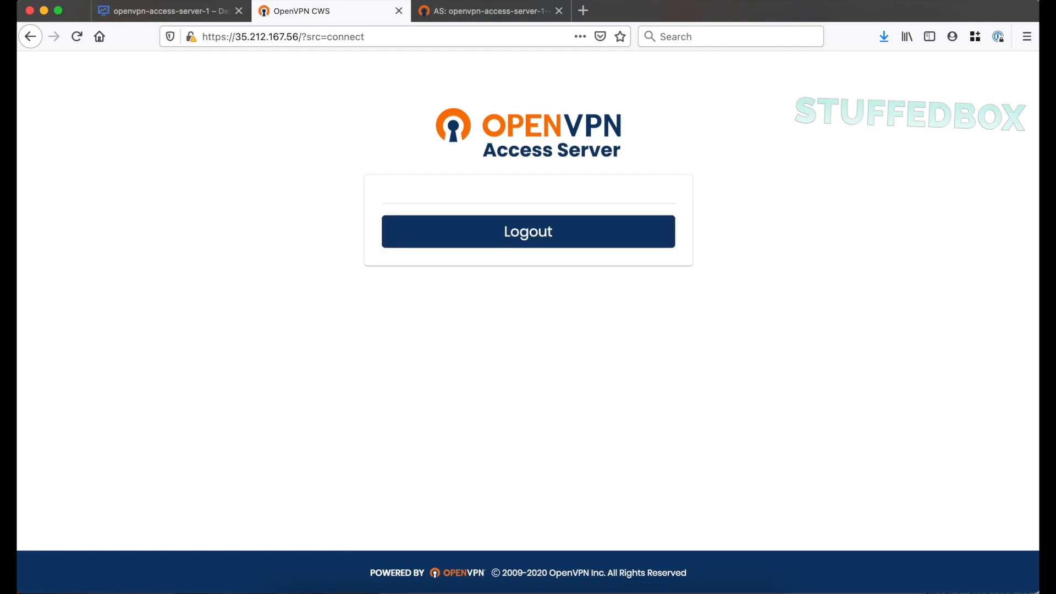
Download the recommended OpenVPN Connect client for Mac and open its disk image with DiskImageMounter
{"action": "scroll", "coordinate": [744, 469], "scroll_direction": "down", "scroll_amount": 5}
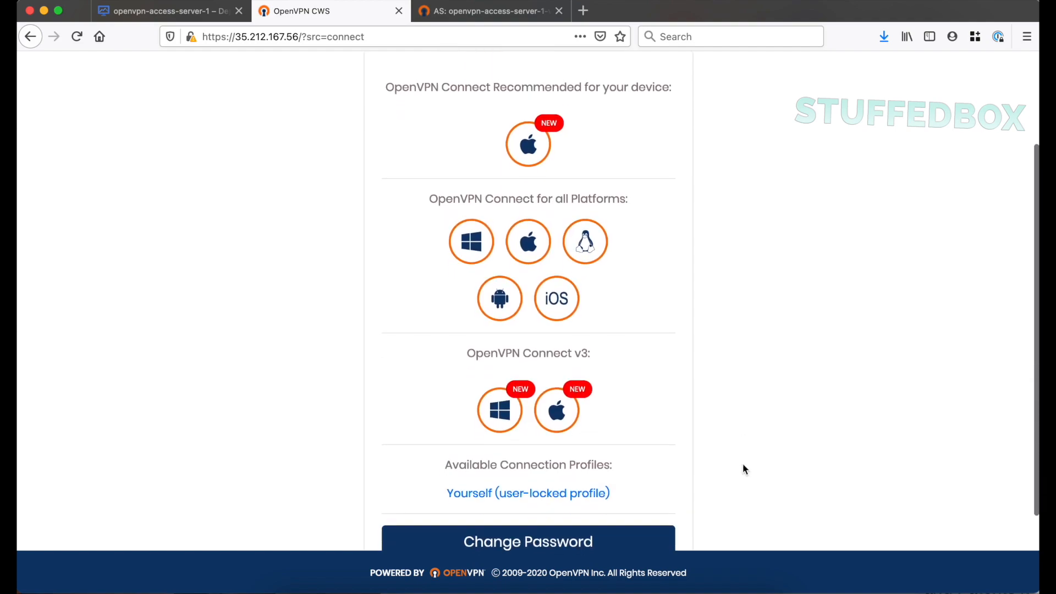
{"action": "left_click", "coordinate": [542, 144]}
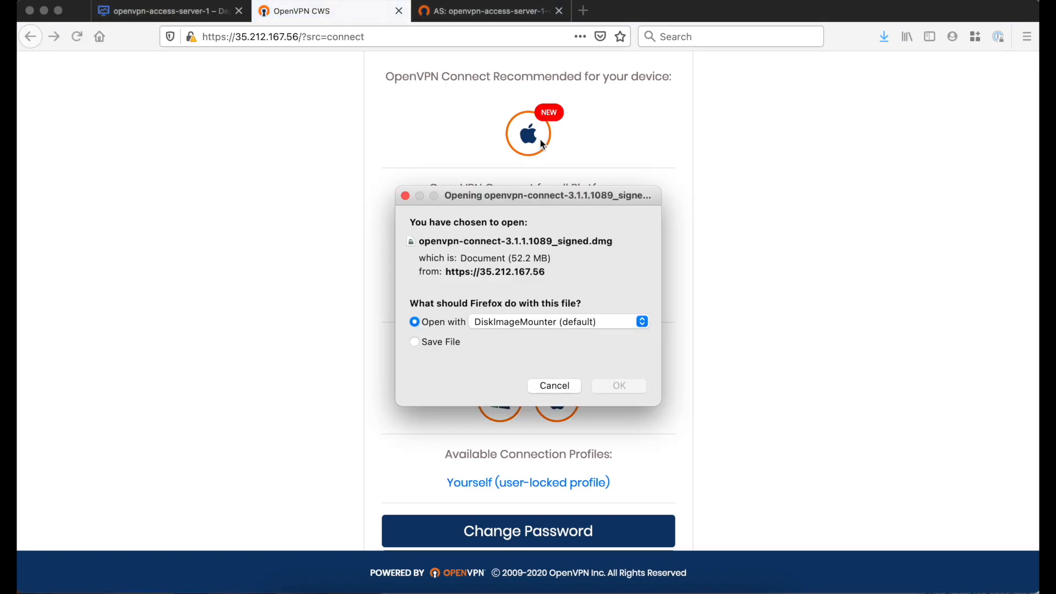
{"action": "left_click", "coordinate": [617, 384]}
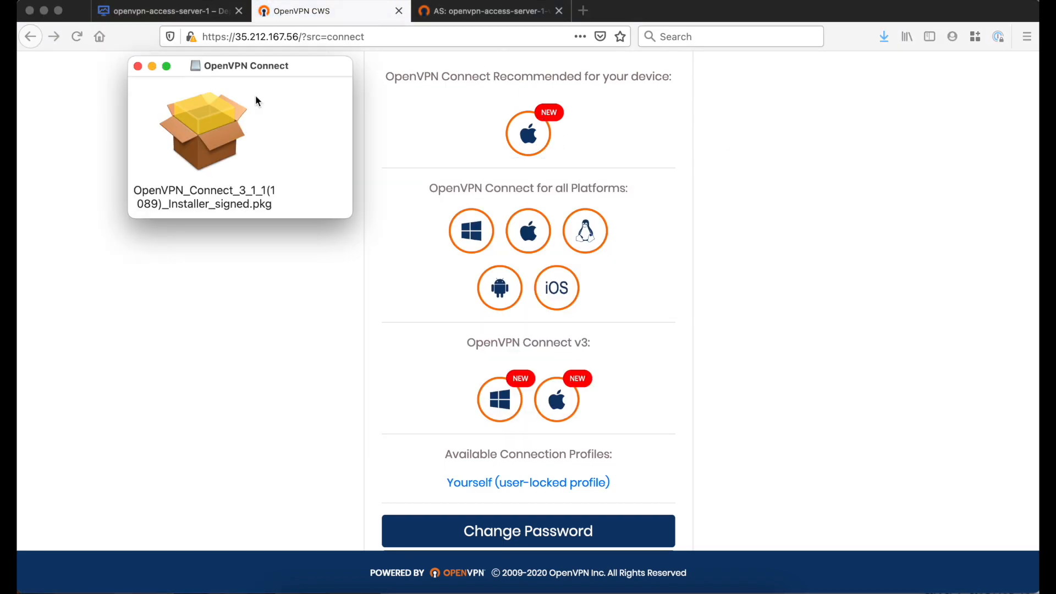
Run the OpenVPN Connect installer package, agree to the license, and complete a standard install authorized with the computer's account password
{"action": "double_click", "coordinate": [204, 124]}
{"action": "left_click", "coordinate": [715, 397]}
{"action": "left_click", "coordinate": [719, 397]}
{"action": "left_click", "coordinate": [677, 300]}
{"action": "left_click", "coordinate": [725, 397]}
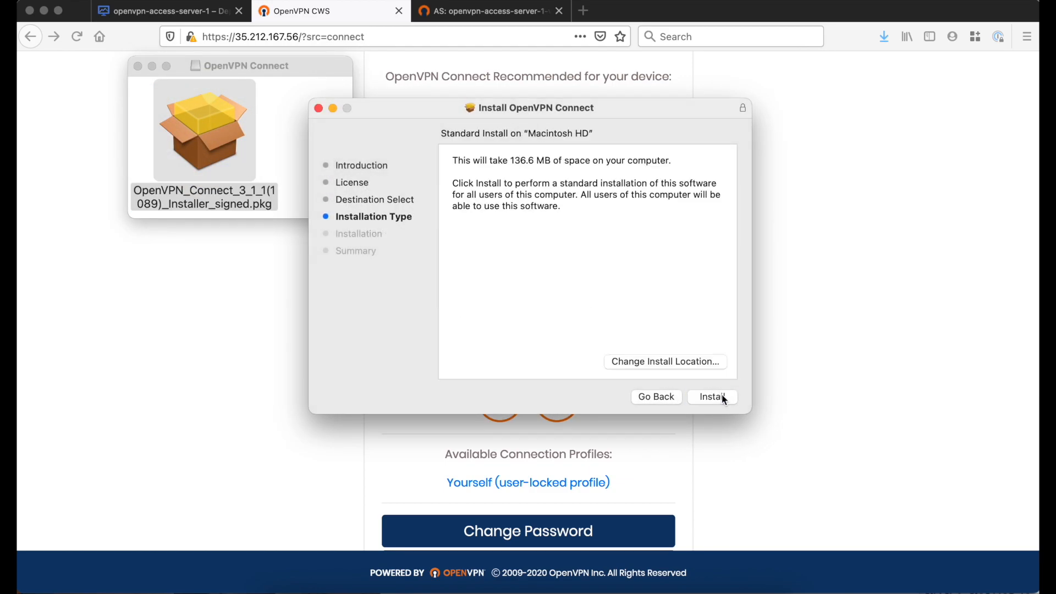
{"action": "left_click", "coordinate": [713, 397]}
{"action": "type", "text": "********"}
{"action": "key", "text": "Return"}
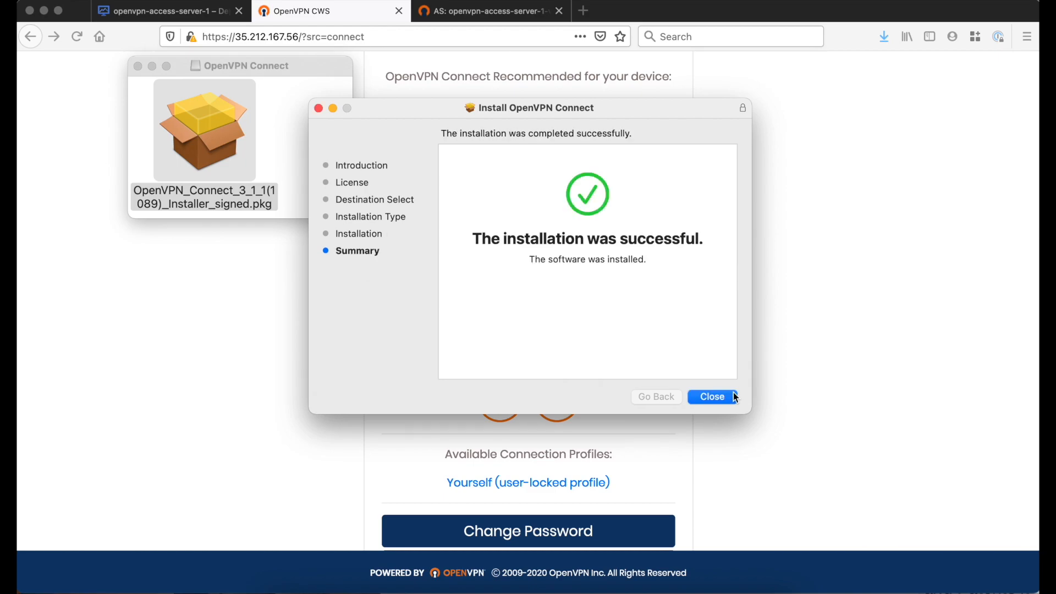
Close the finished installer and its disk image window, launch OpenVPN Connect from the Applications folder, and allow its notifications
{"action": "left_click", "coordinate": [594, 325]}
{"action": "key", "text": "super+w"}
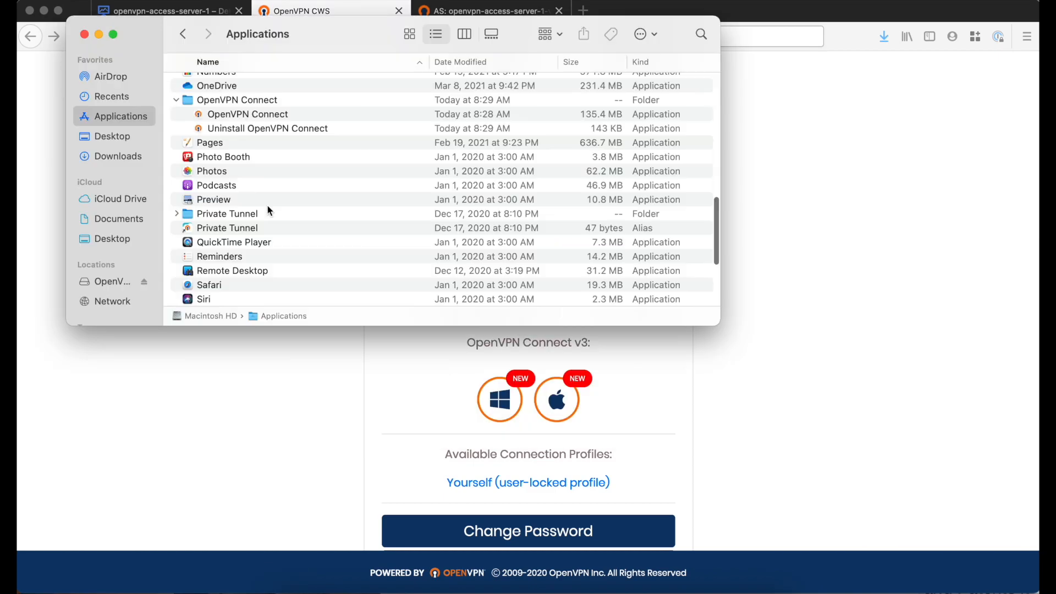
{"action": "left_click", "coordinate": [254, 118]}
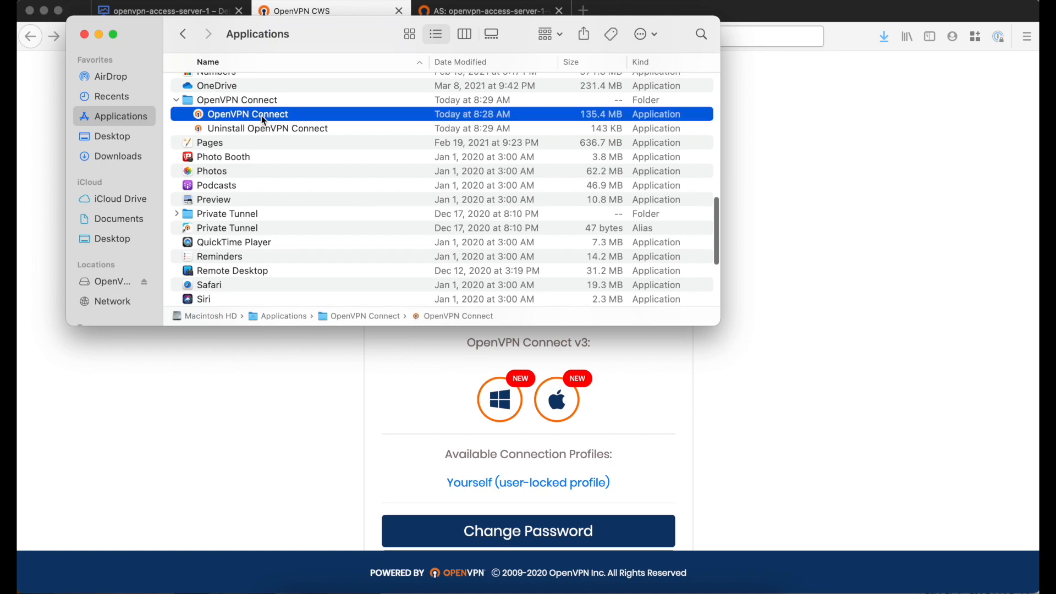
{"action": "left_click", "coordinate": [85, 34]}
{"action": "left_click", "coordinate": [997, 51]}
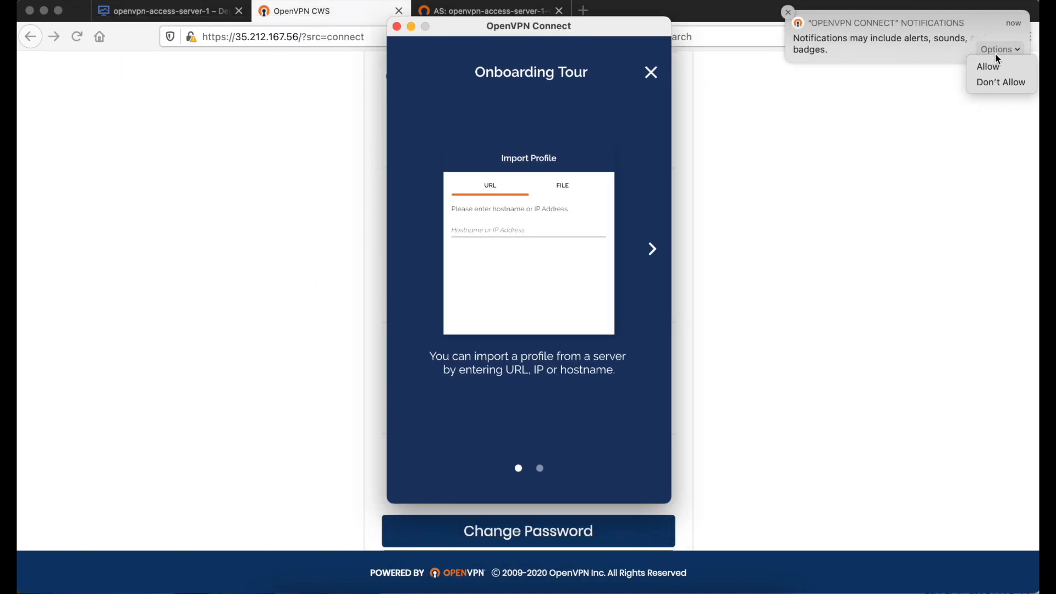
{"action": "left_click", "coordinate": [1003, 68]}
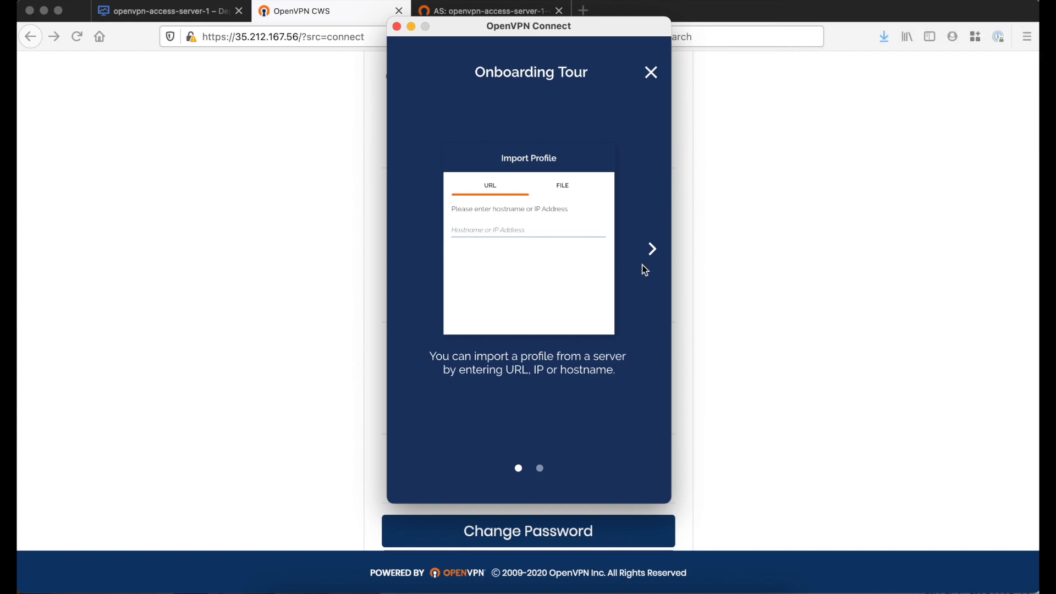
Skip the OpenVPN Connect onboarding tour, agree to the data collection policy, and dismiss the remaining startup notice
{"action": "left_click", "coordinate": [654, 74]}
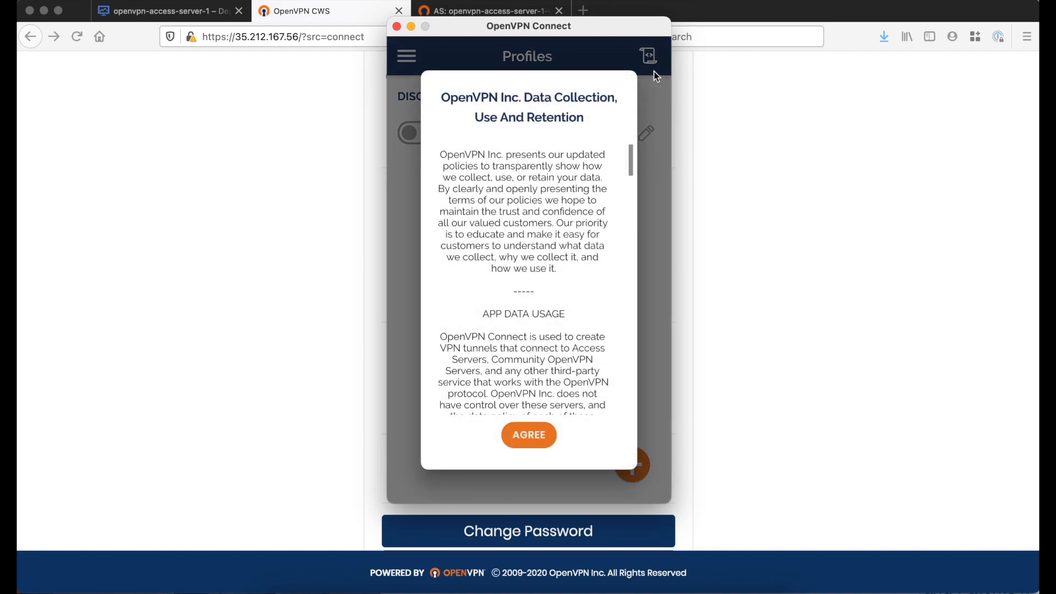
{"action": "scroll", "coordinate": [533, 318], "scroll_direction": "down", "scroll_amount": 5}
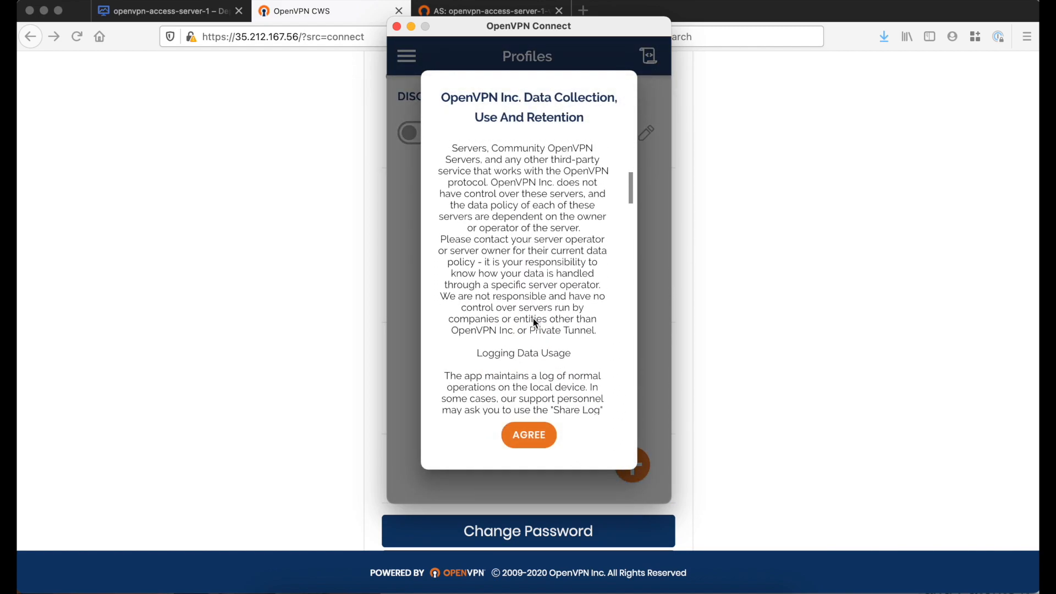
{"action": "scroll", "coordinate": [533, 319], "scroll_direction": "down", "scroll_amount": 6}
{"action": "scroll", "coordinate": [529, 377], "scroll_direction": "down", "scroll_amount": 5}
{"action": "scroll", "coordinate": [524, 342], "scroll_direction": "down", "scroll_amount": 4}
{"action": "left_click", "coordinate": [539, 430]}
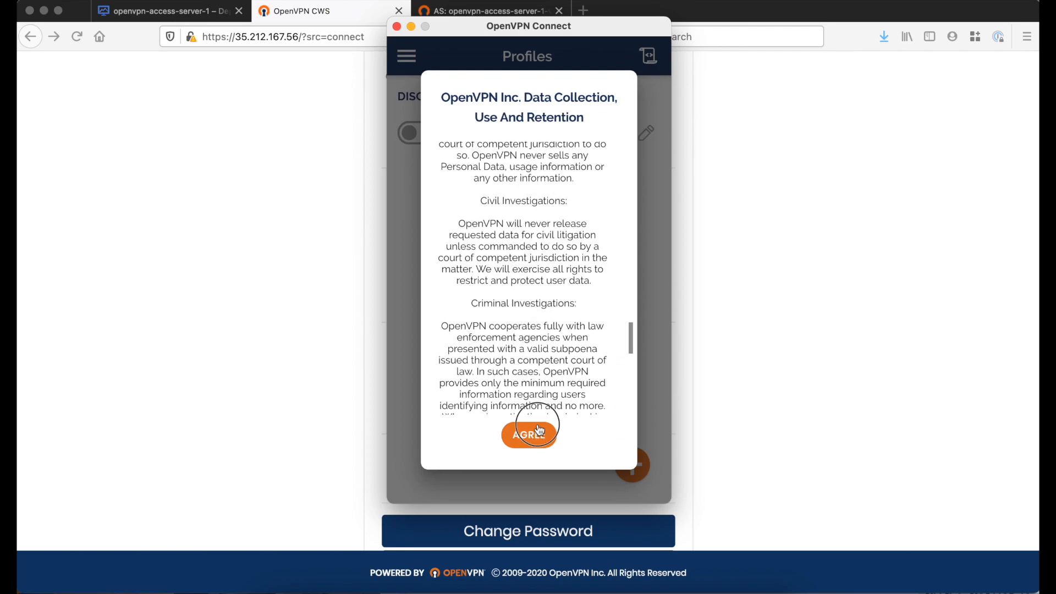
{"action": "left_click", "coordinate": [529, 363]}
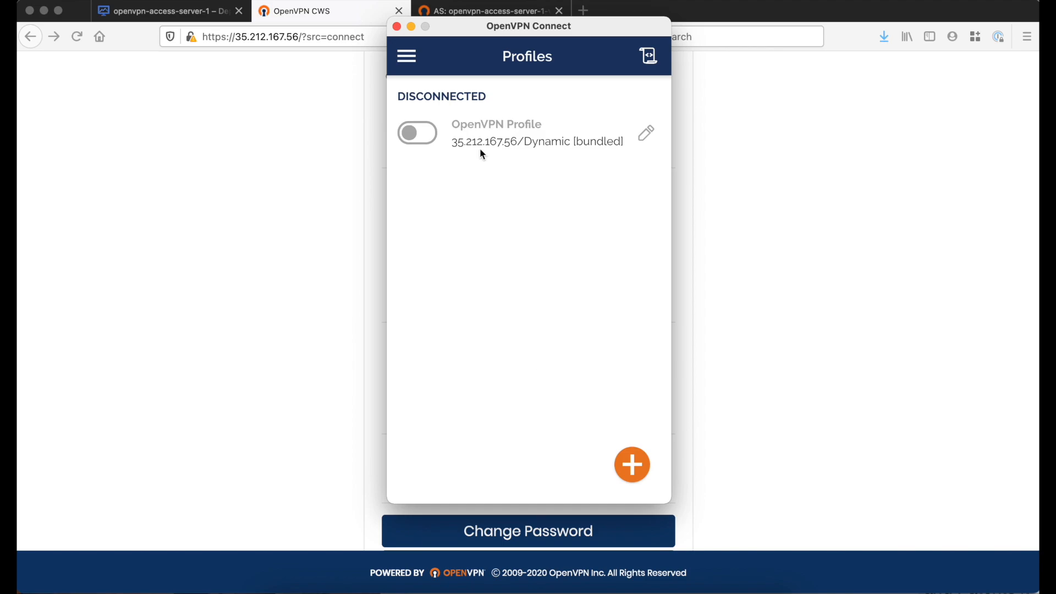
{"action": "left_click", "coordinate": [430, 139]}
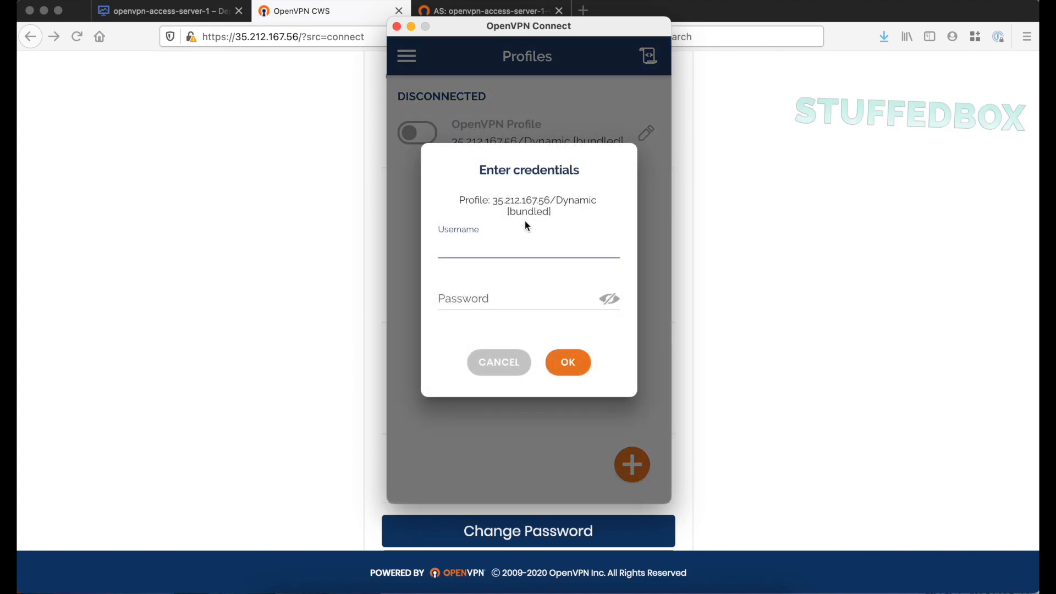
{"action": "type", "text": "stuffedbox"}
{"action": "key", "text": "Tab"}
{"action": "type", "text": "••••••"}
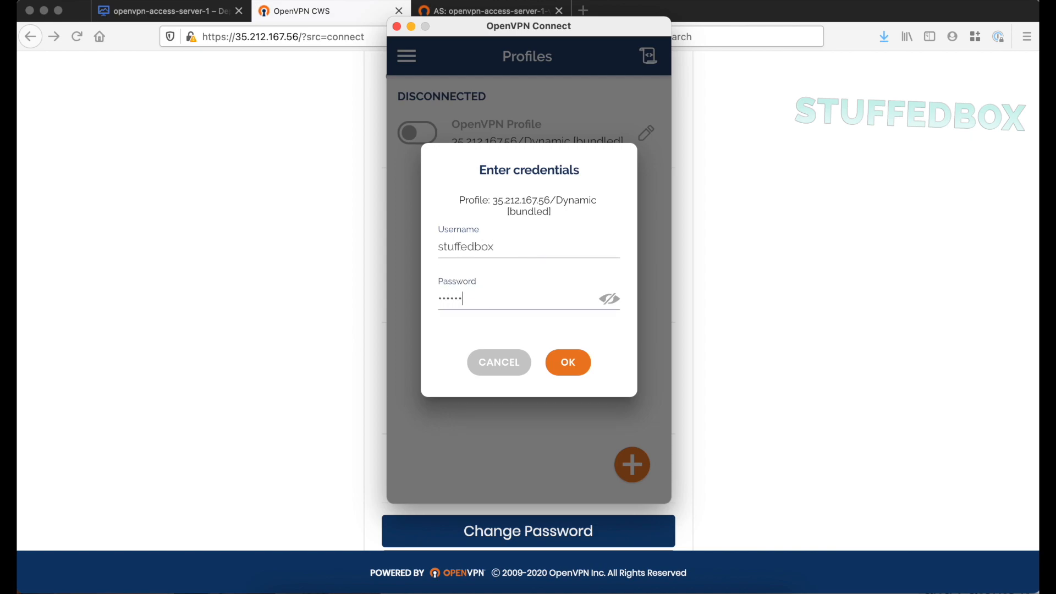
{"action": "key", "text": "Return"}
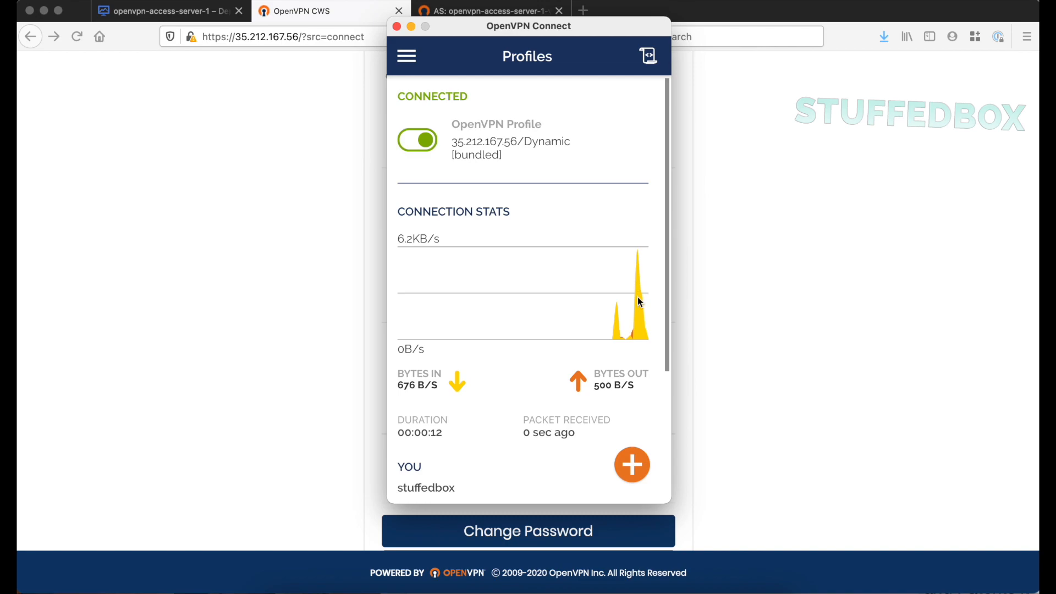
Return to the Firefox browser and search for "what is my ip" in a new tab
{"action": "left_click", "coordinate": [739, 160]}
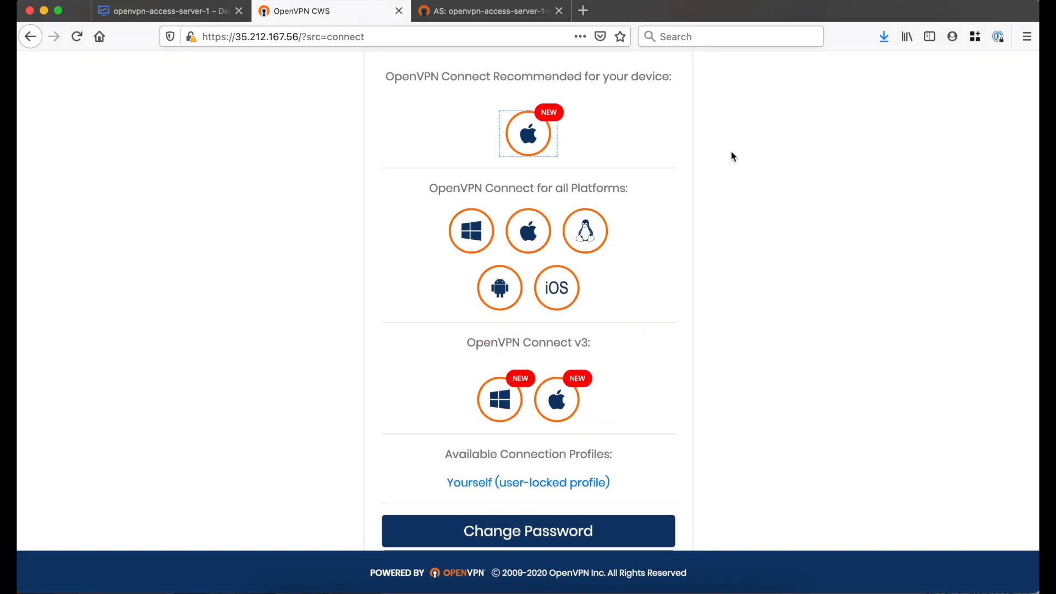
{"action": "left_click", "coordinate": [583, 10]}
{"action": "type", "text": "what is my ip"}
{"action": "key", "text": "Return"}
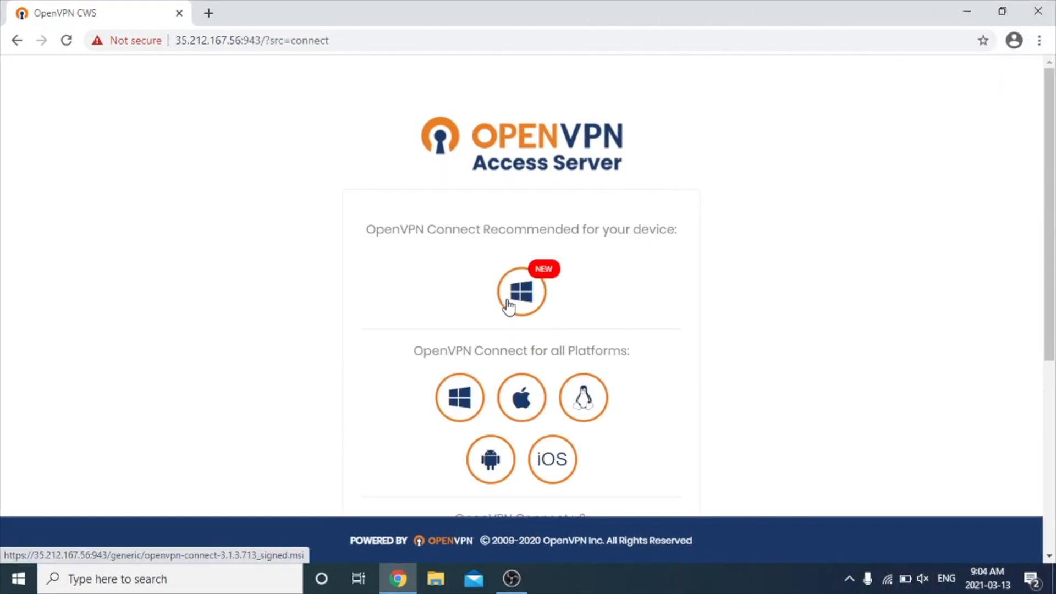
On the Windows PC, download the recommended OpenVPN Connect client, run it despite SmartScreen, accept the license, and complete the installation
{"action": "left_click", "coordinate": [509, 307]}
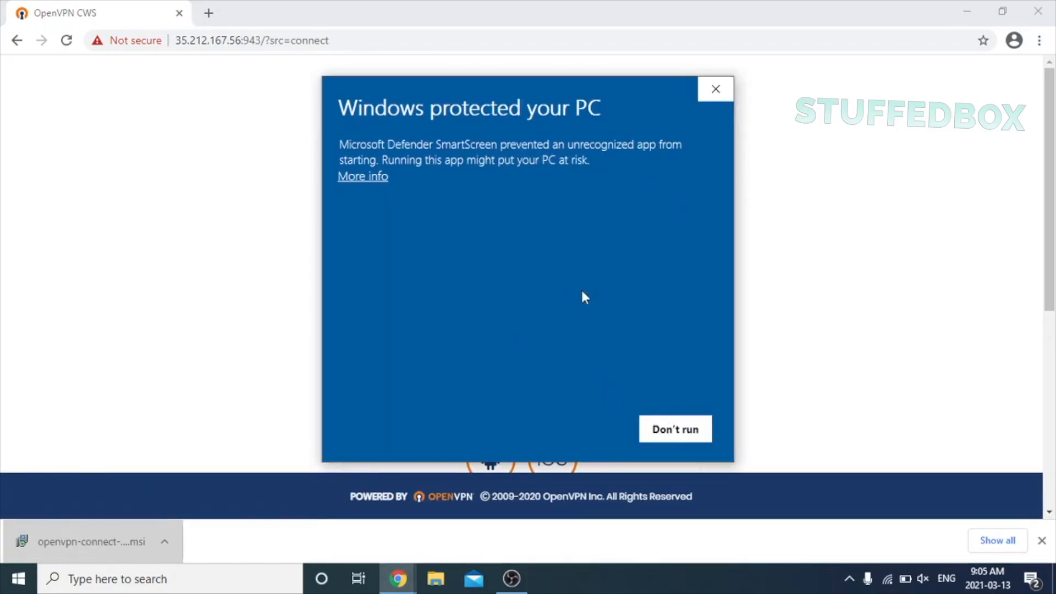
{"action": "left_click", "coordinate": [590, 431]}
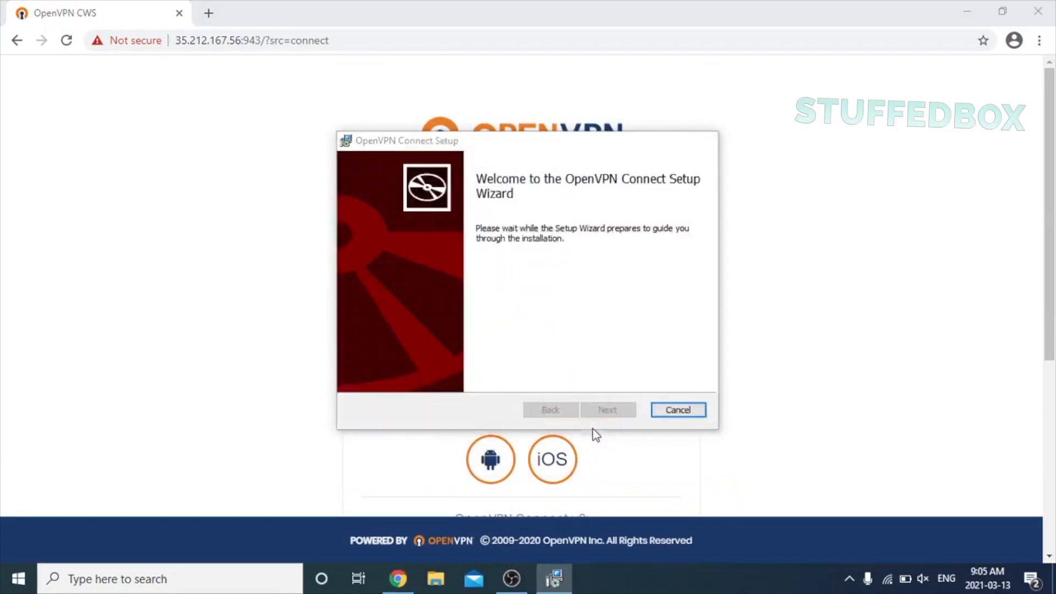
{"action": "left_click", "coordinate": [608, 410]}
{"action": "left_click", "coordinate": [522, 375]}
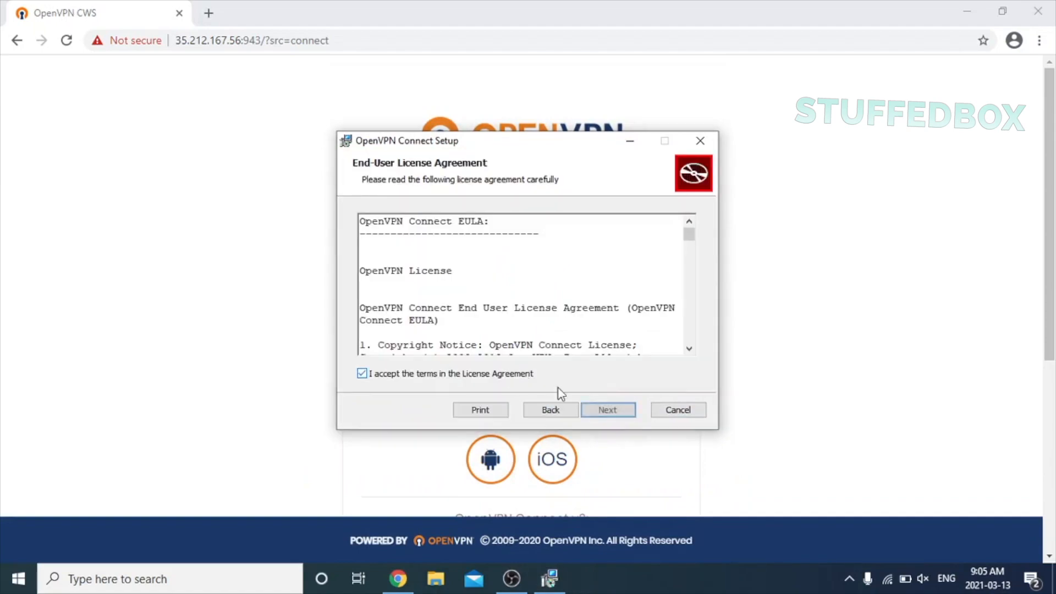
{"action": "left_click", "coordinate": [609, 411]}
{"action": "left_click", "coordinate": [611, 414]}
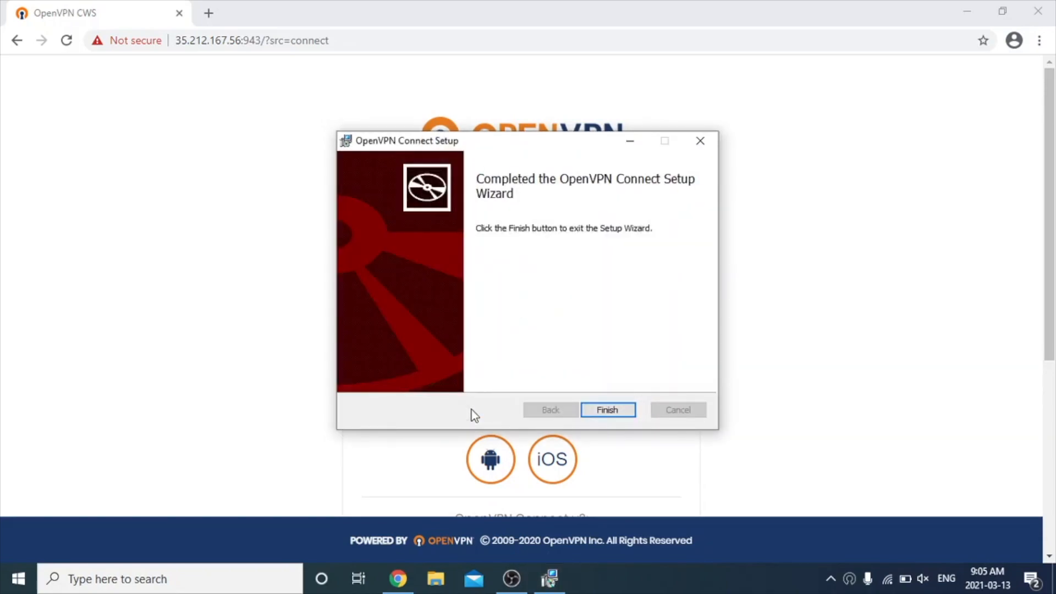
{"action": "left_click", "coordinate": [607, 410]}
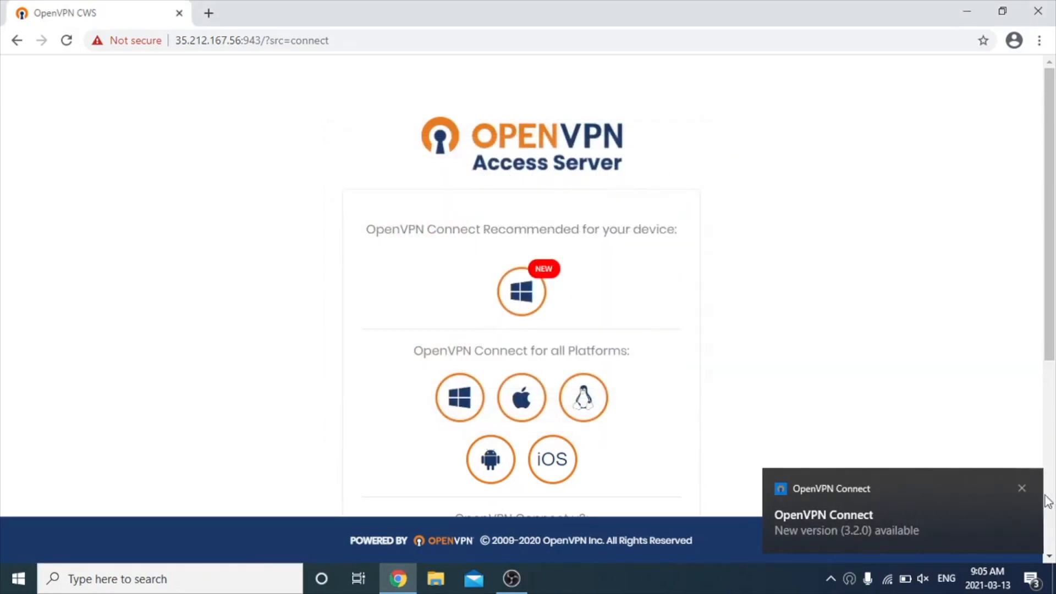
Dismiss the new-version notification and onboarding tour, agree to the data collection policy, and acknowledge the settings updates
{"action": "left_click", "coordinate": [1022, 488]}
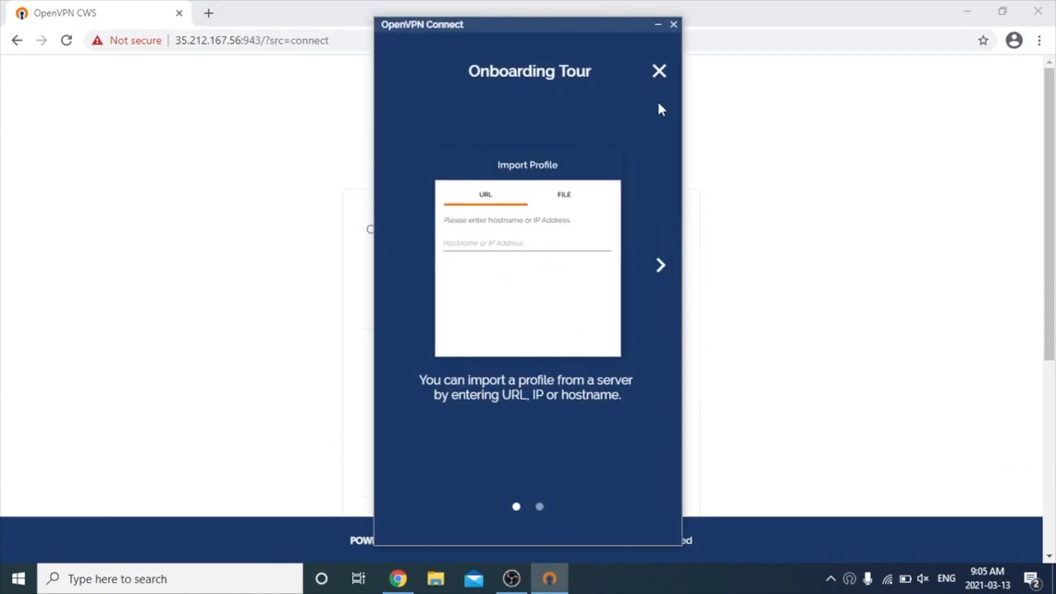
{"action": "left_click", "coordinate": [659, 71]}
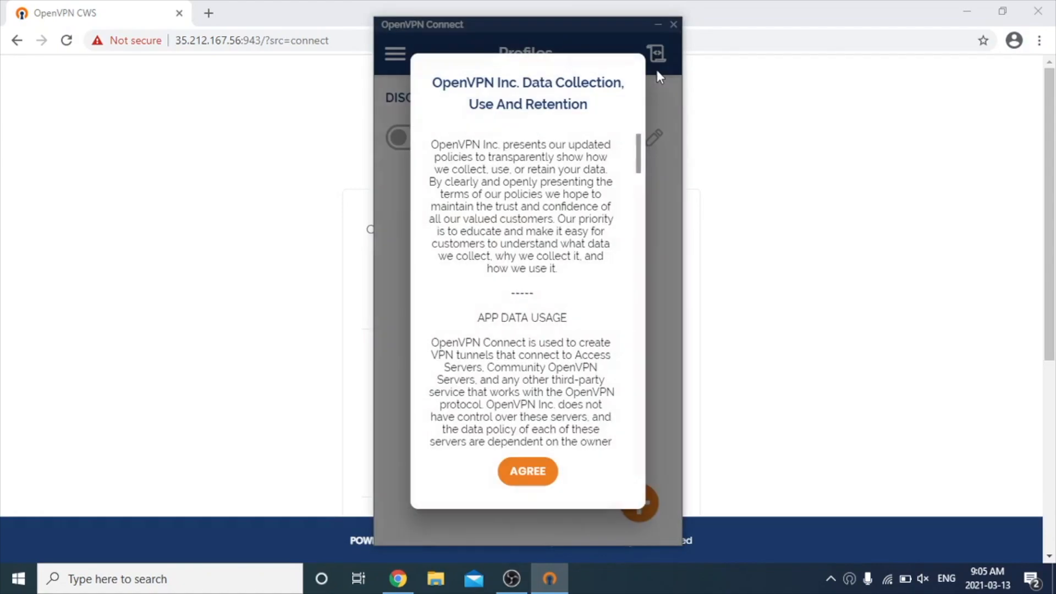
{"action": "left_click", "coordinate": [529, 472]}
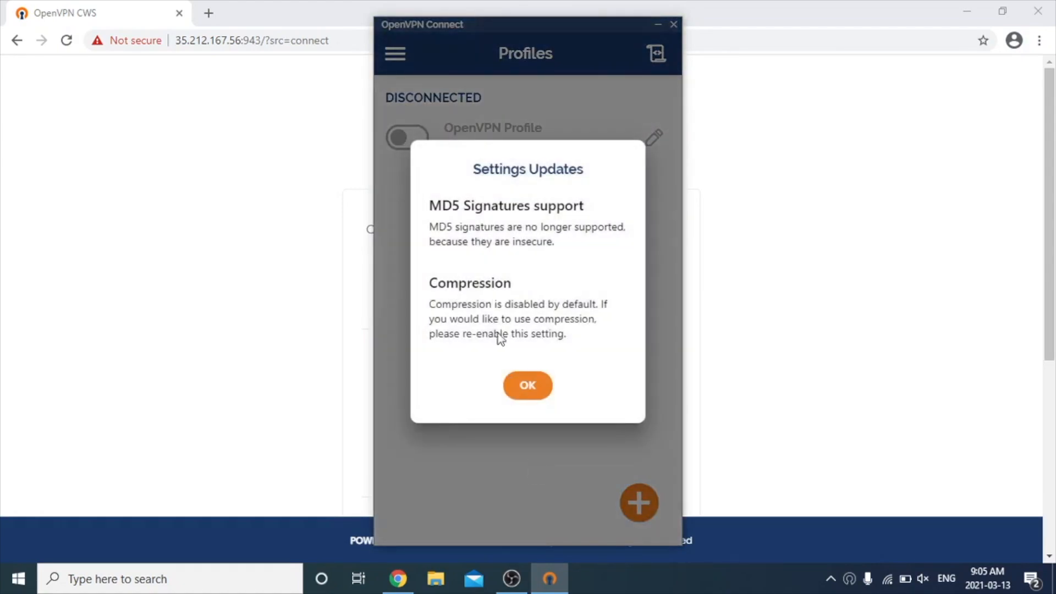
{"action": "left_click", "coordinate": [519, 386]}
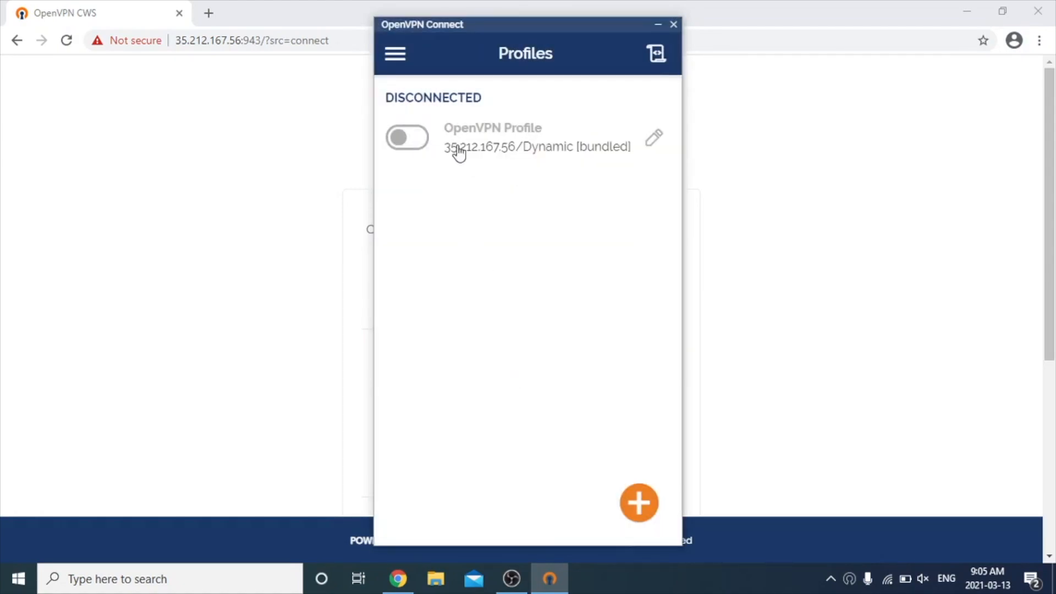
Connect the Windows client's 35.212.167.56 profile as stuffedbox with the user's password, and allow the PC to be discoverable on Network 2
{"action": "left_click", "coordinate": [404, 144]}
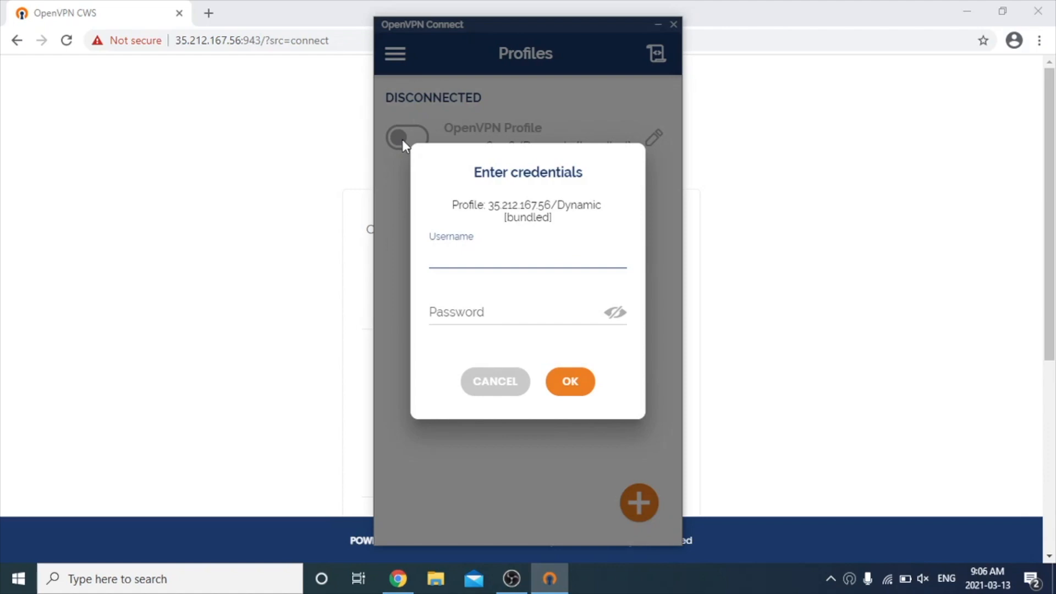
{"action": "type", "text": "stuffedbox"}
{"action": "key", "text": "Tab"}
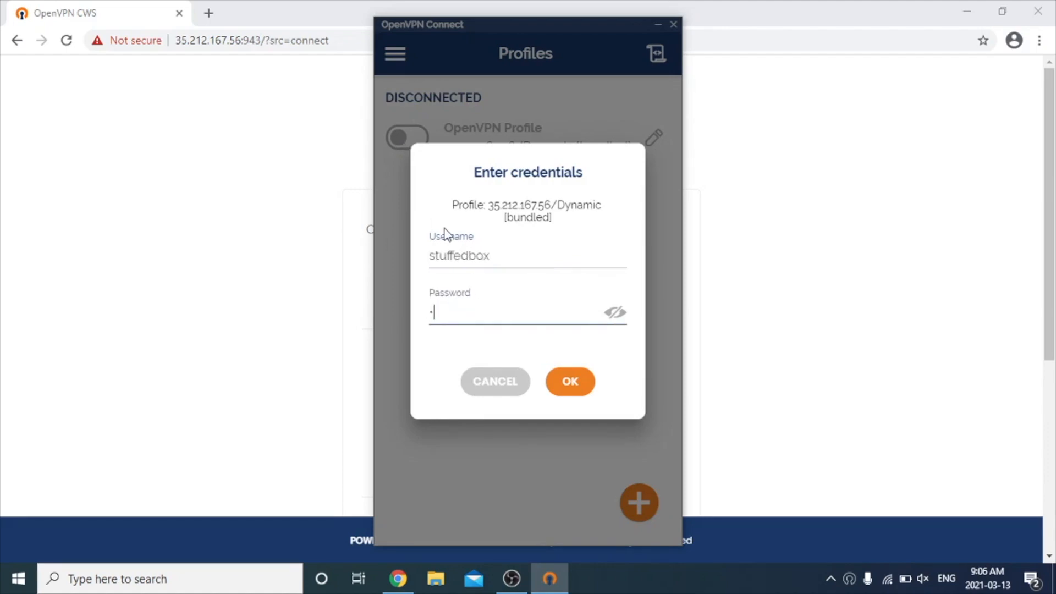
{"action": "key", "text": "Return"}
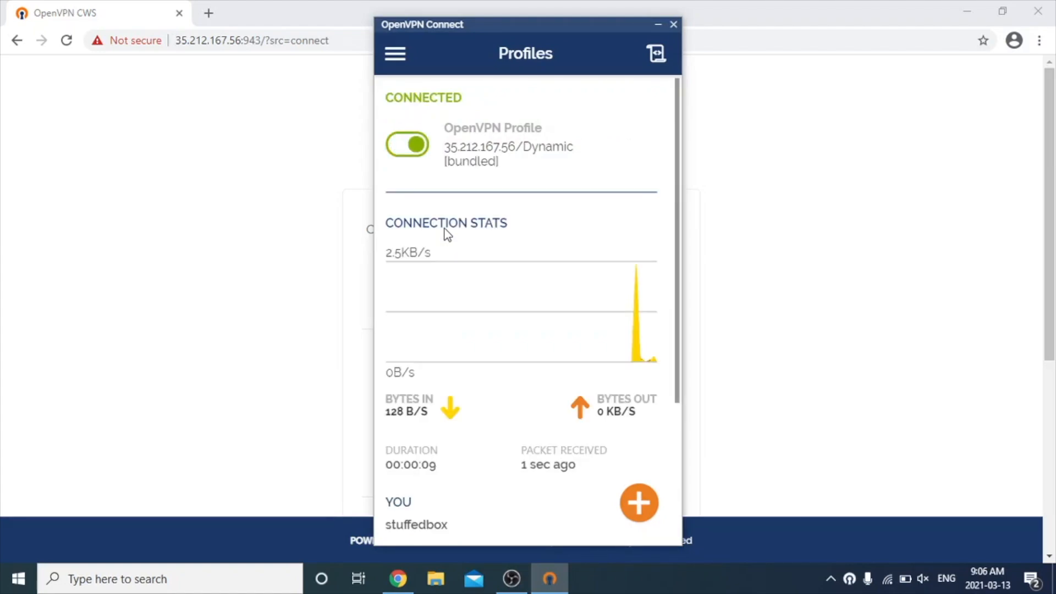
{"action": "left_click", "coordinate": [800, 234]}
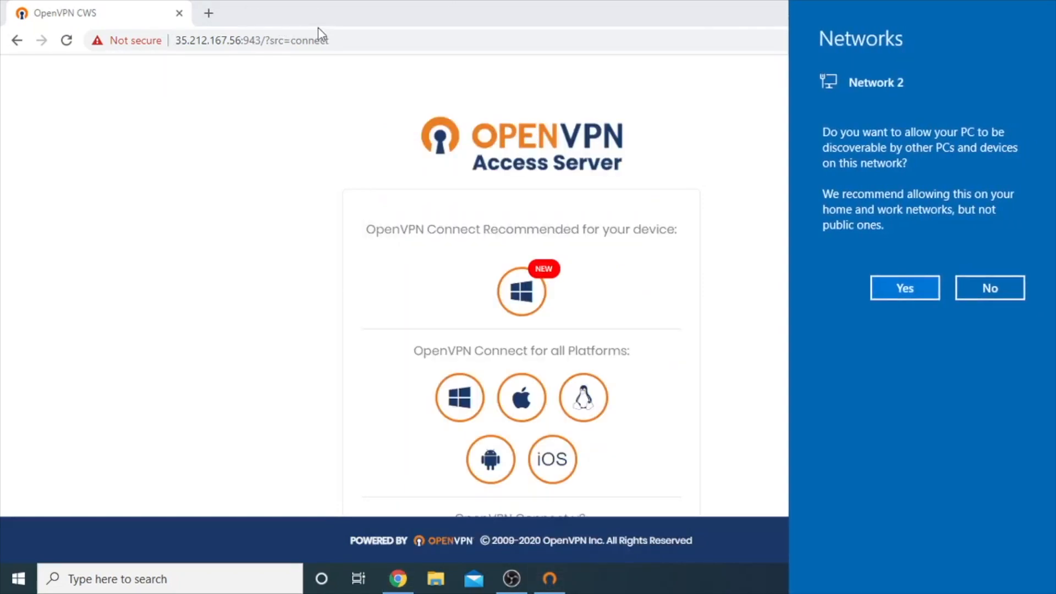
{"action": "left_click", "coordinate": [907, 291]}
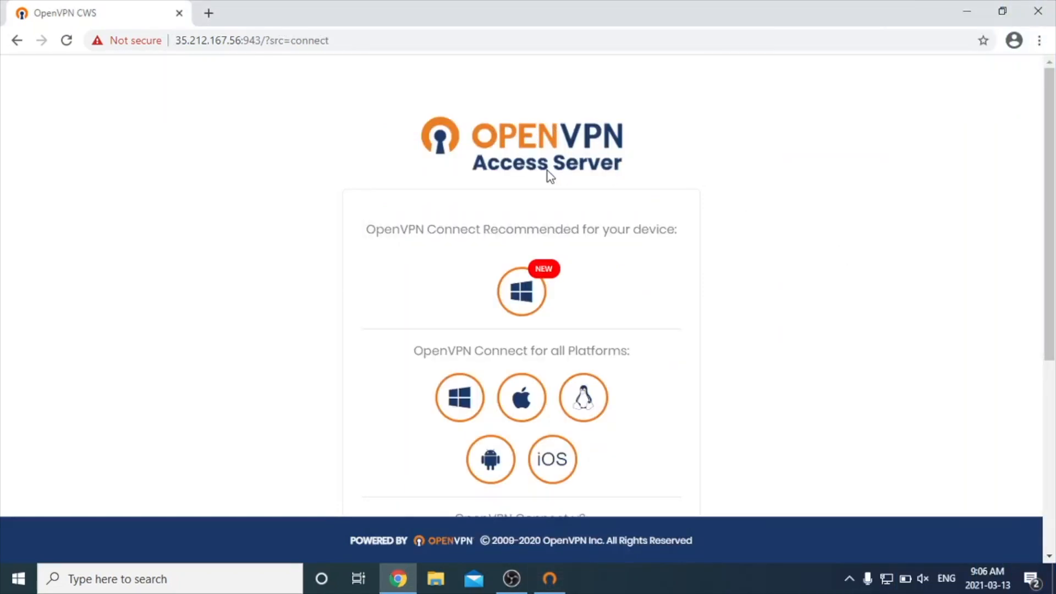
Check the Windows PC's public address by searching for "what is my ip" in a new Chrome tab
{"action": "left_click", "coordinate": [215, 14]}
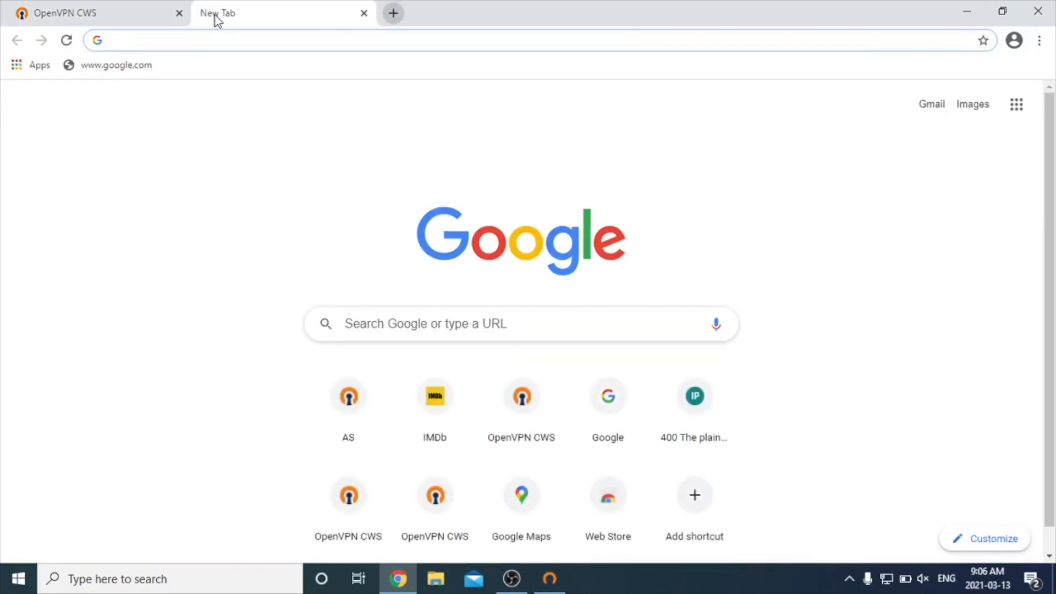
{"action": "type", "text": "what is my ip"}
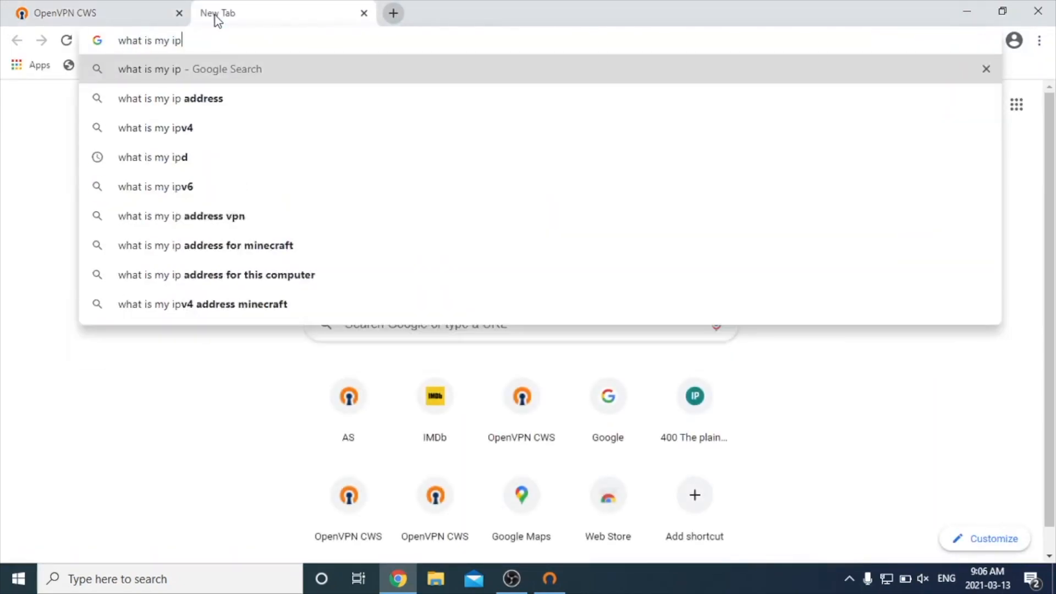
{"action": "key", "text": "Return"}
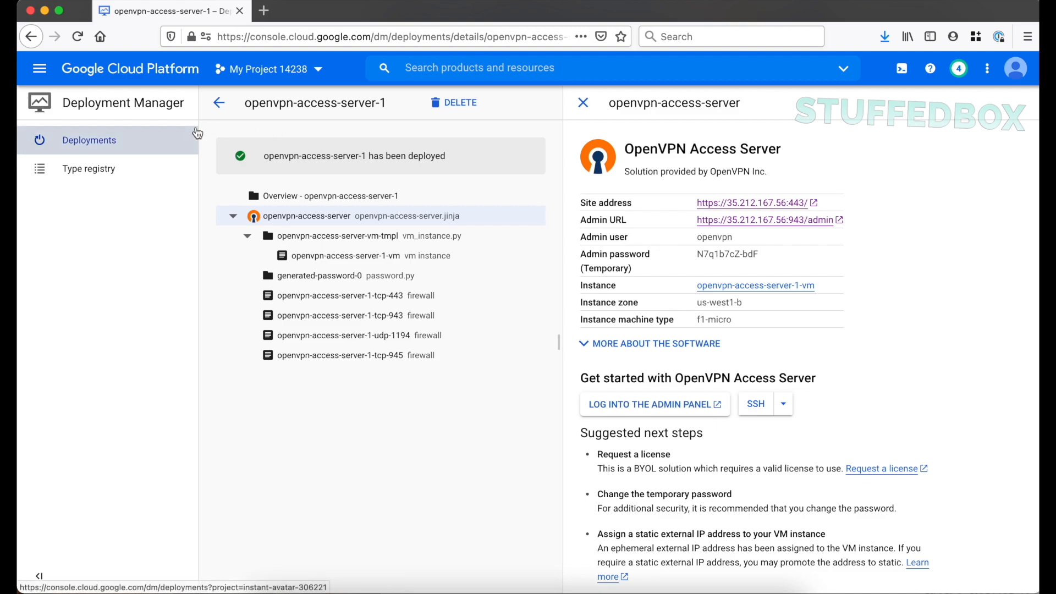
Open the details of openvpn-access-server-1-vm among the Compute Engine VM instances and stop the instance
{"action": "left_click", "coordinate": [35, 72]}
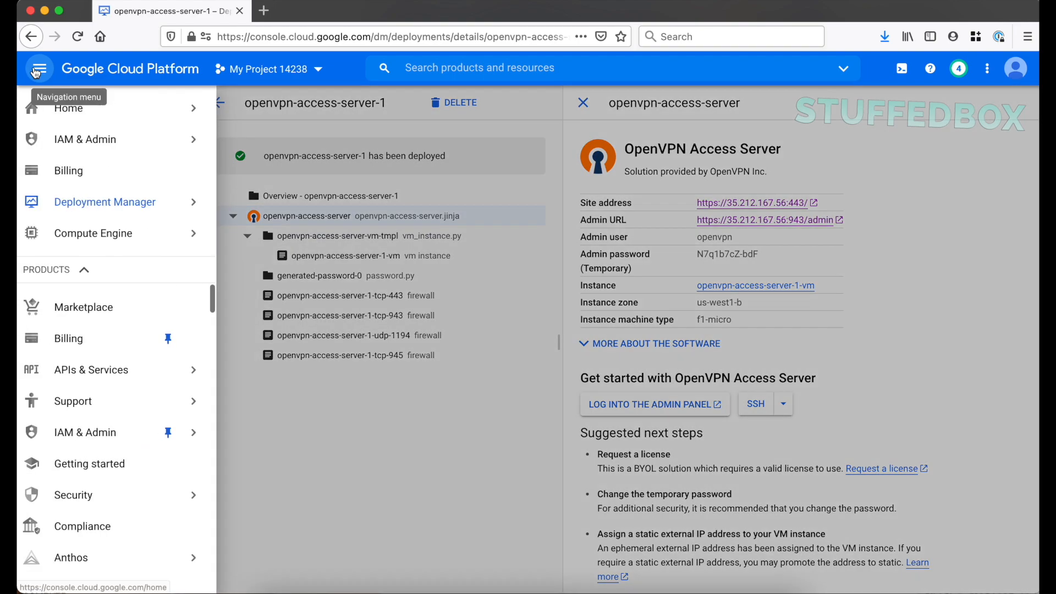
{"action": "mouse_move", "coordinate": [122, 245]}
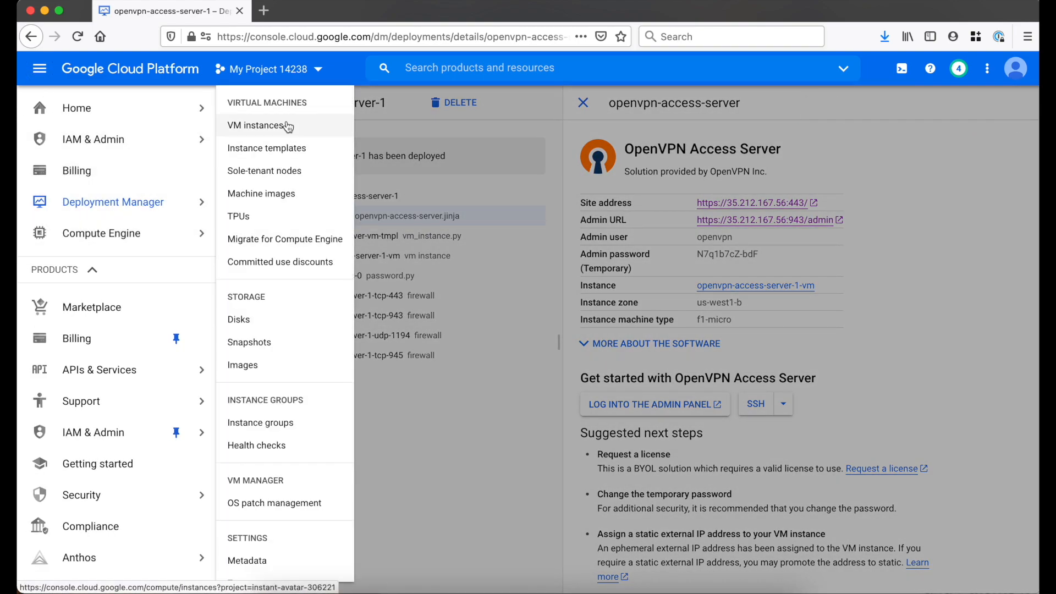
{"action": "left_click", "coordinate": [287, 126]}
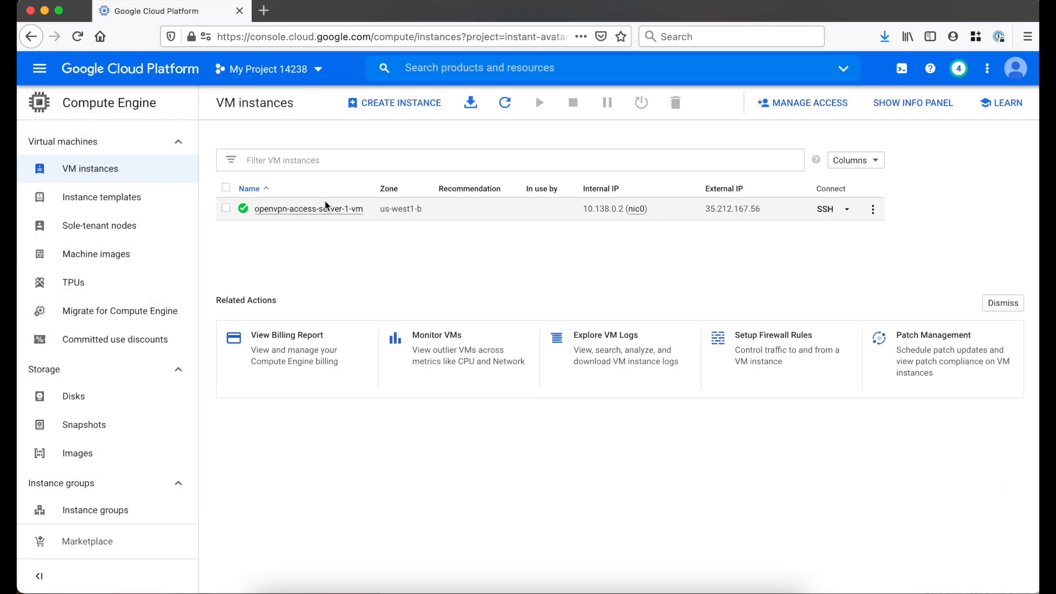
{"action": "left_click", "coordinate": [317, 210]}
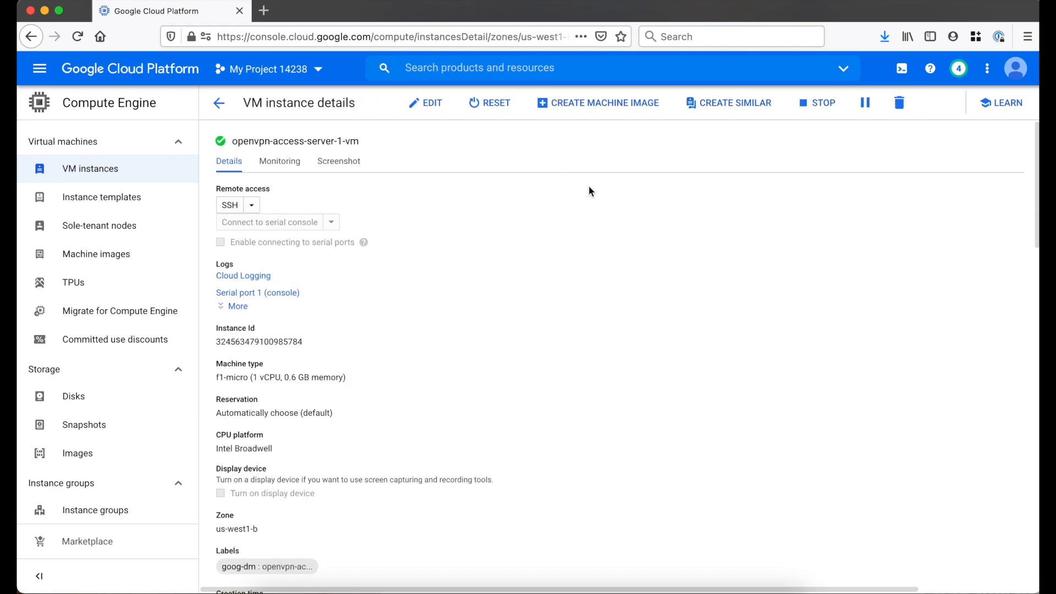
{"action": "left_click", "coordinate": [810, 105]}
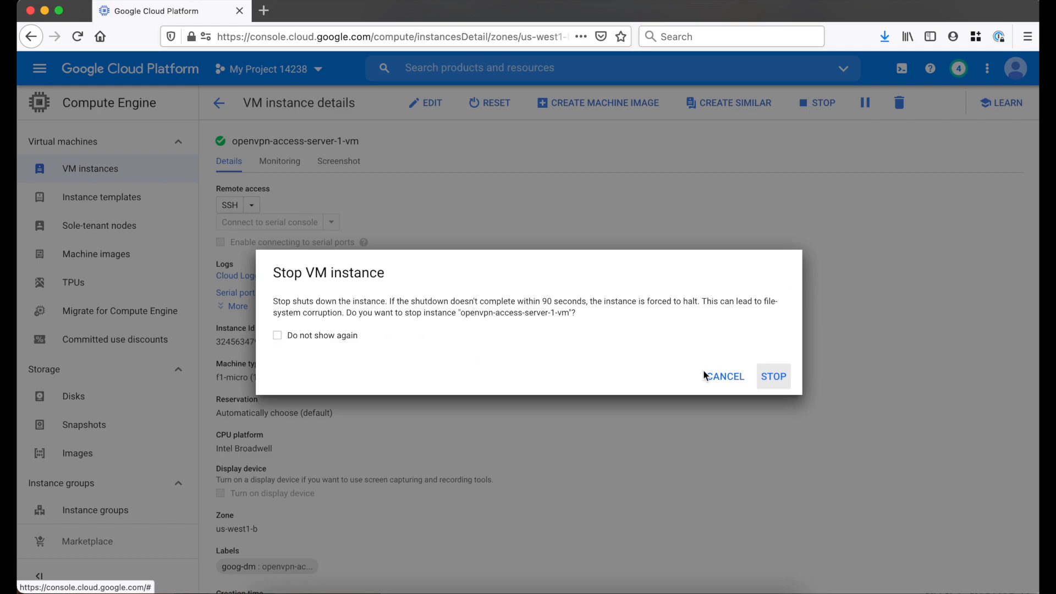
{"action": "left_click", "coordinate": [774, 378]}
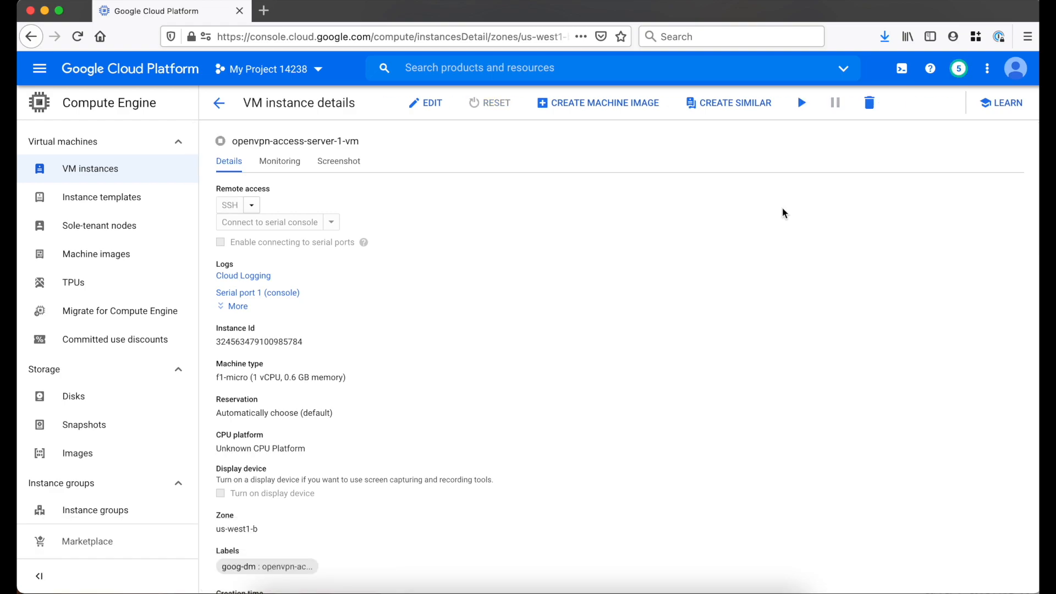
Change the stopped instance's machine type to g1-small (1 vCPU, 1.7 GB memory) and save the configuration
{"action": "left_click", "coordinate": [423, 103]}
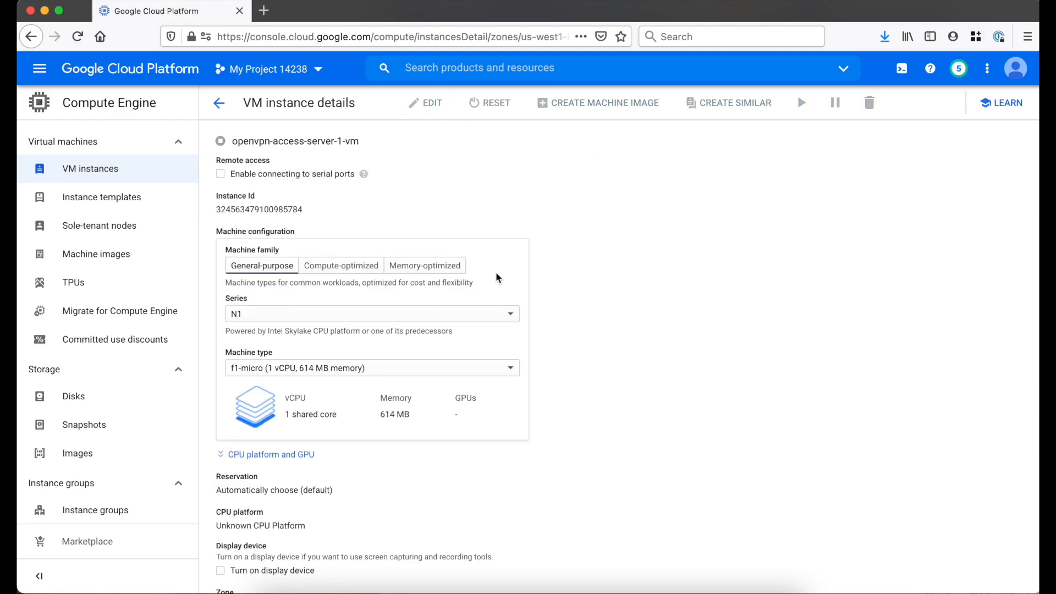
{"action": "left_click", "coordinate": [355, 374]}
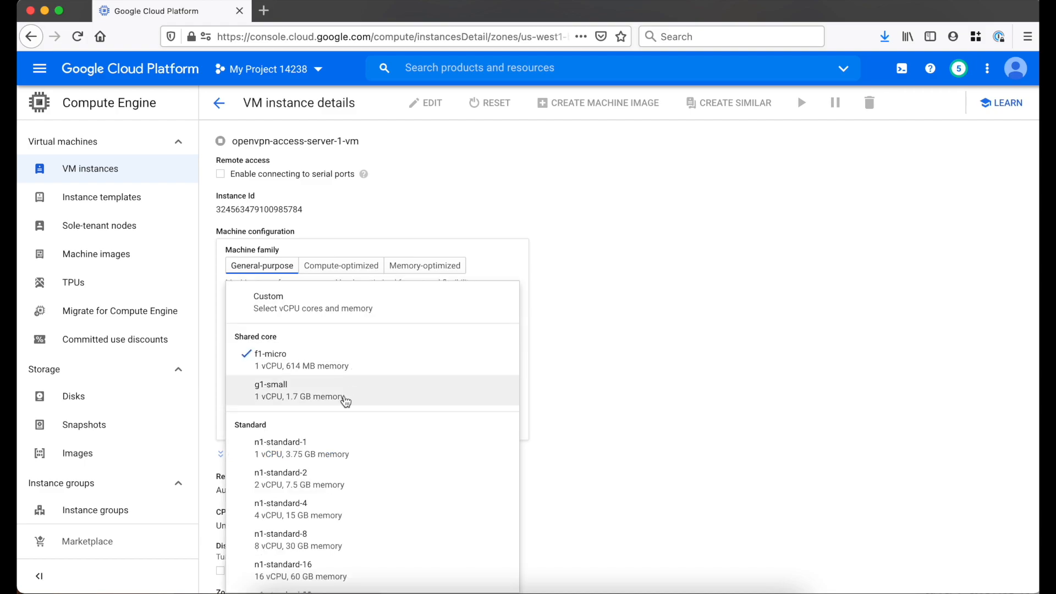
{"action": "left_click", "coordinate": [347, 401]}
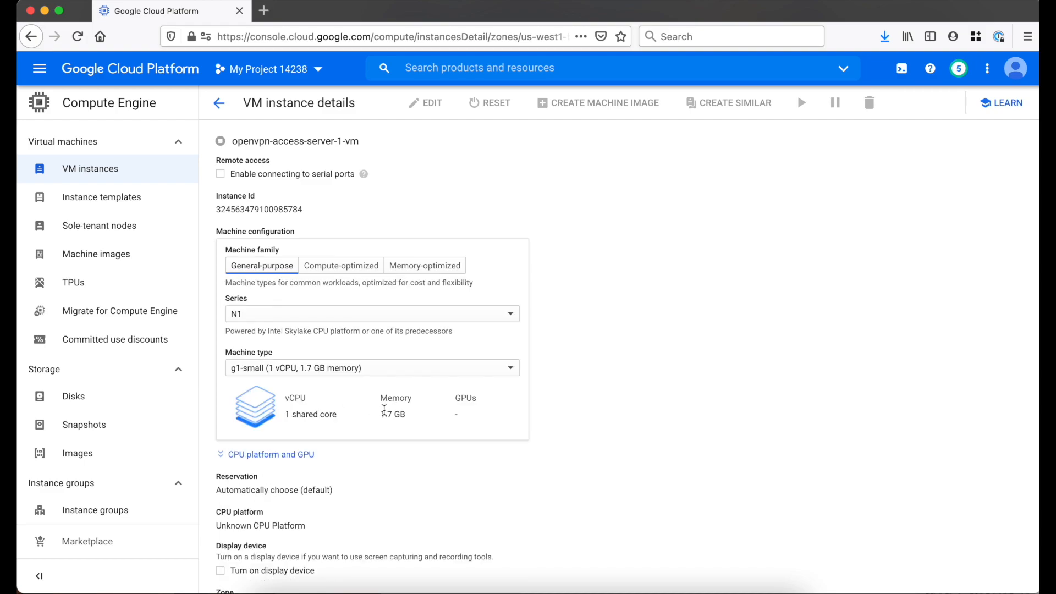
{"action": "scroll", "coordinate": [531, 442], "scroll_direction": "down", "scroll_amount": 20}
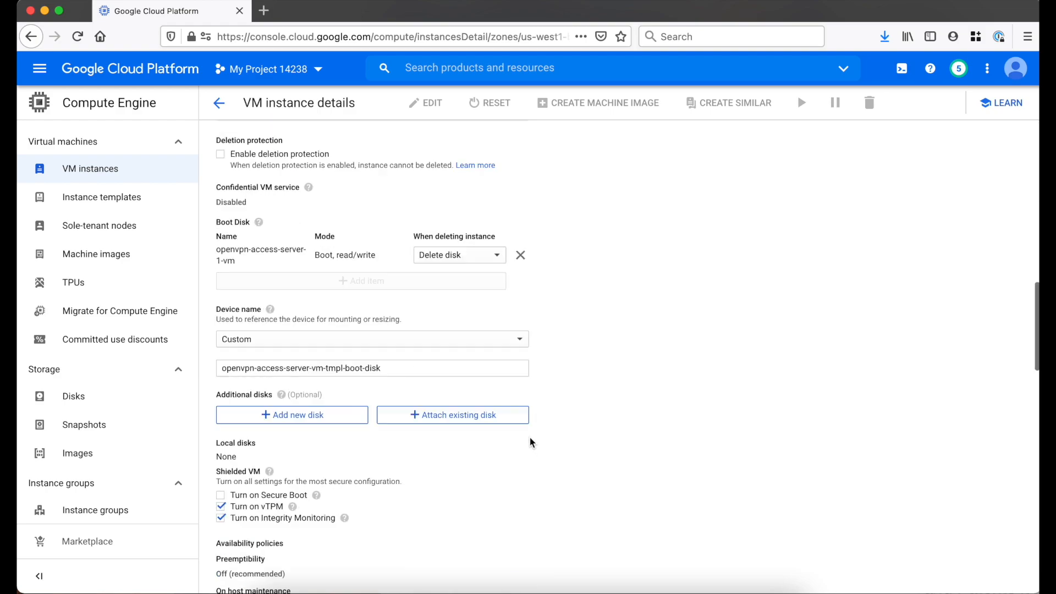
{"action": "left_click", "coordinate": [228, 570]}
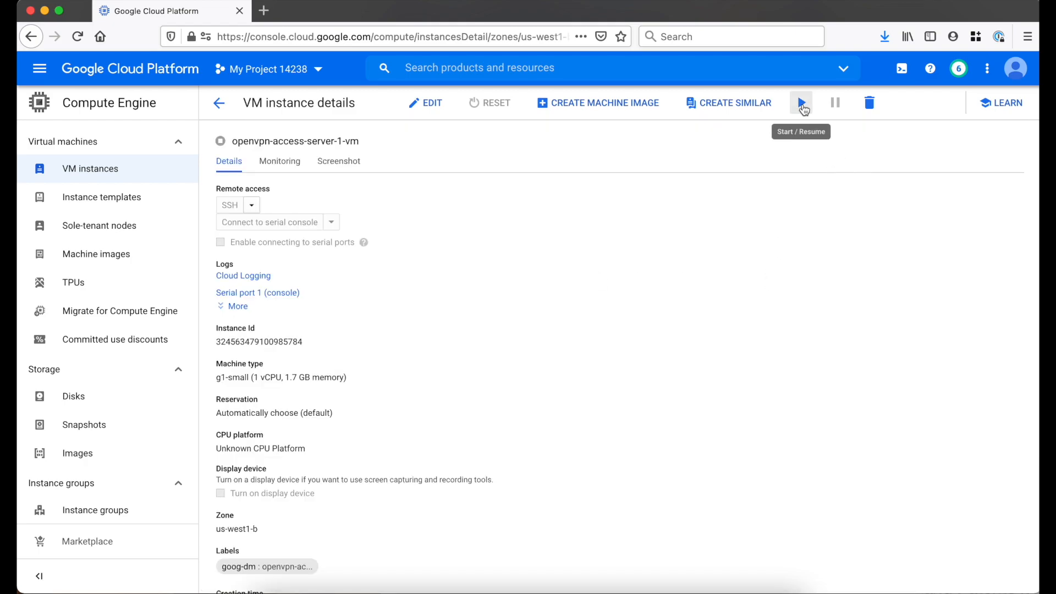
Start the openvpn-access-server-1-vm instance again and accept being billed while it runs
{"action": "left_click", "coordinate": [803, 105]}
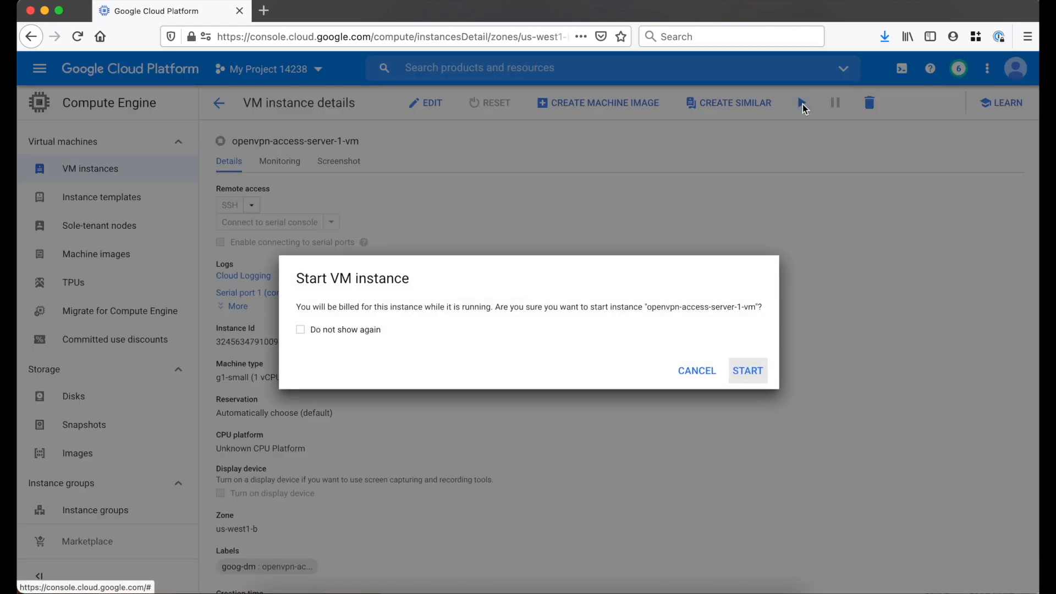
{"action": "left_click", "coordinate": [751, 370]}
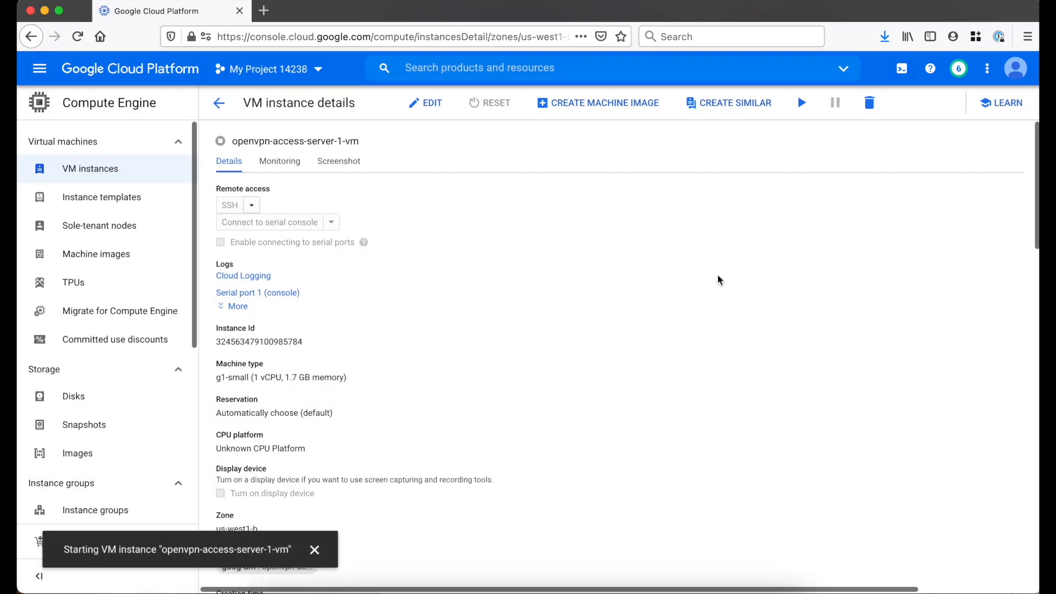